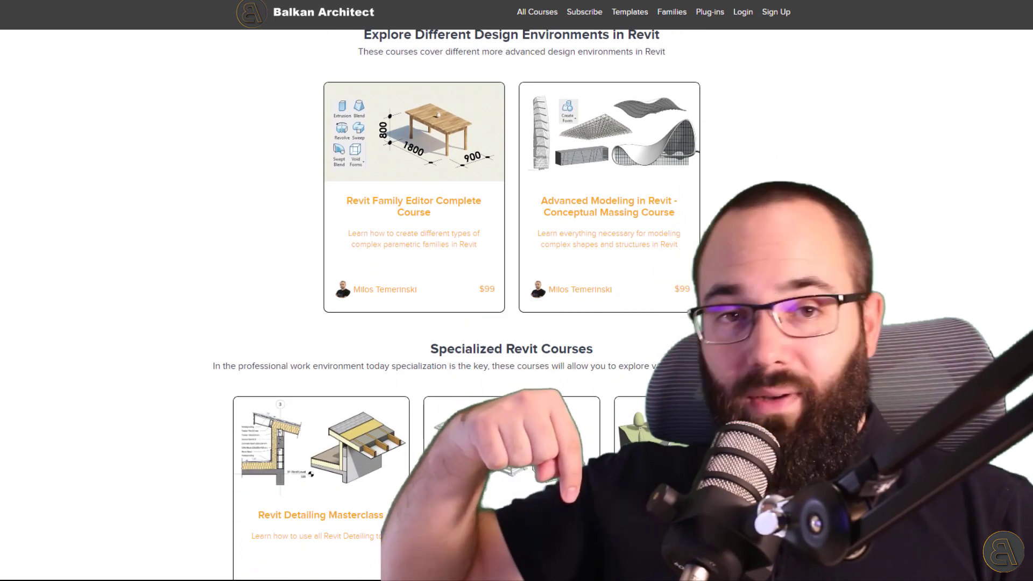
Browse the Balkan Architect course list and open the Stairs and Railing in Revit course page
scroll(511, 301, down, 5)
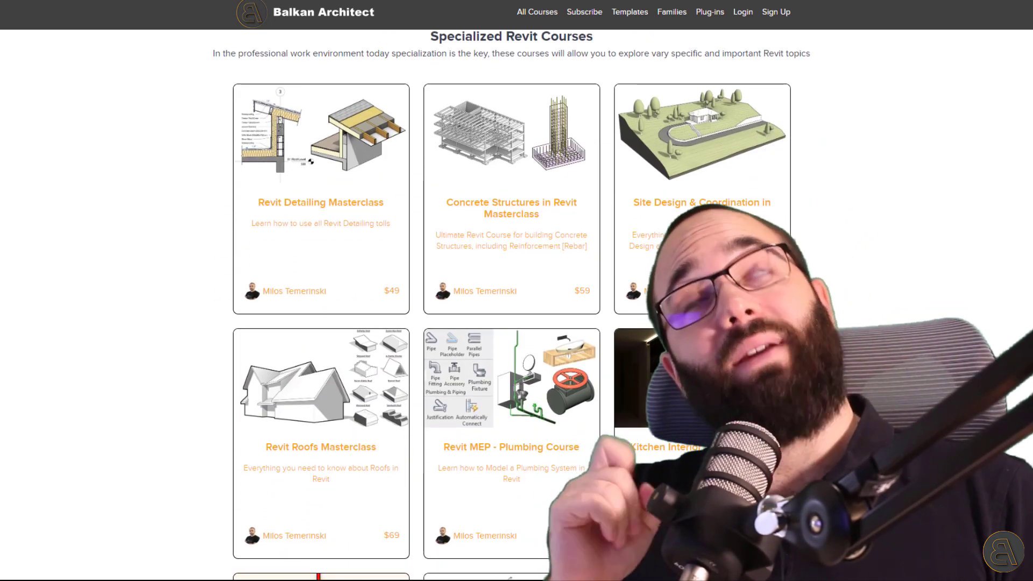
scroll(512, 302, down, 7)
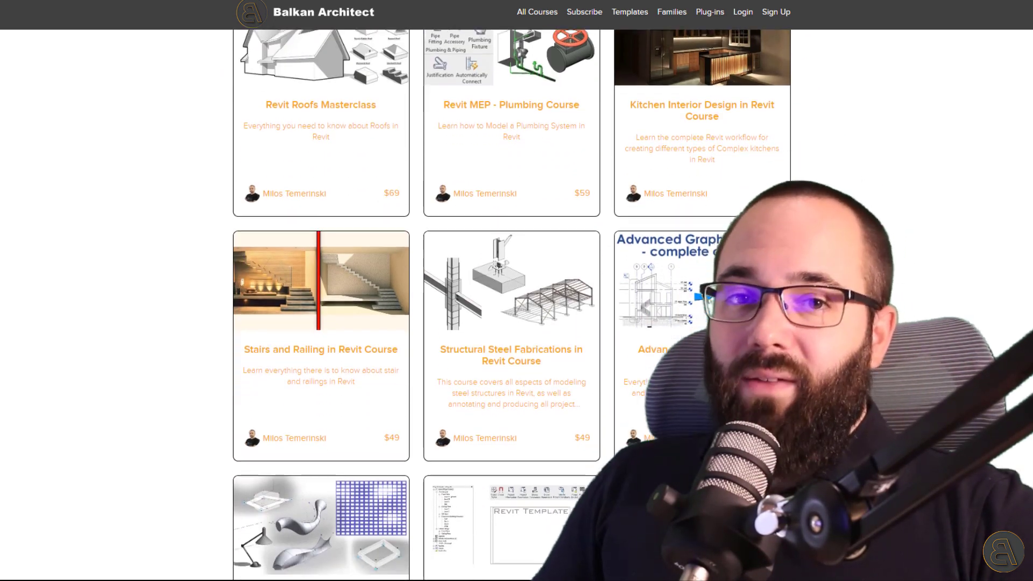
scroll(511, 301, down, 2)
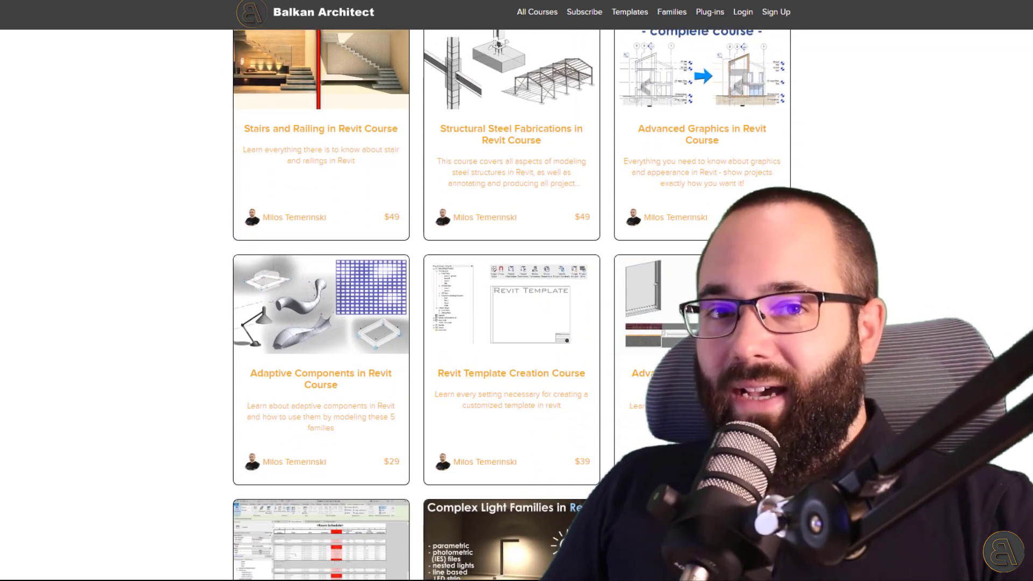
click(337, 171)
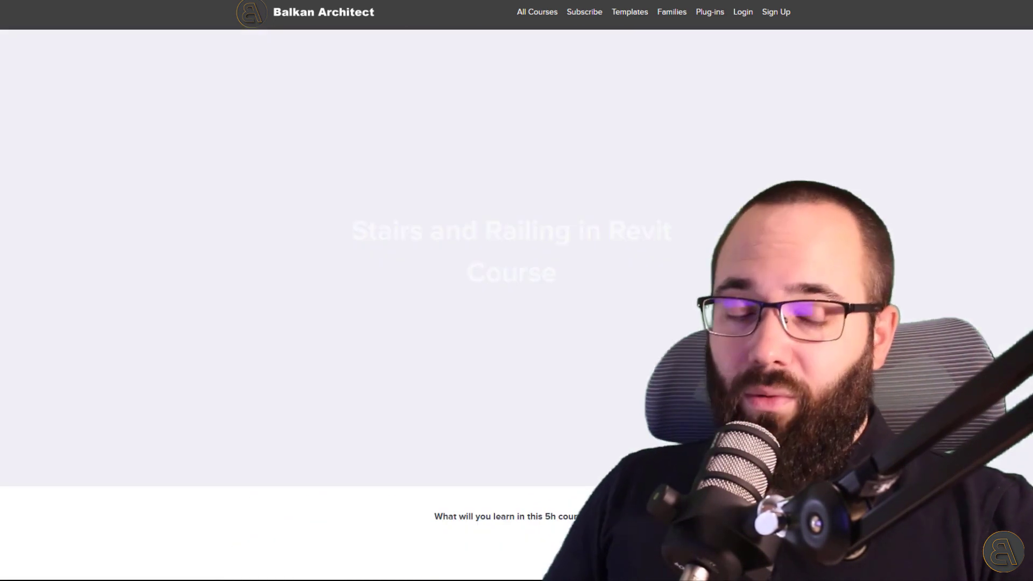
scroll(517, 301, down, 5)
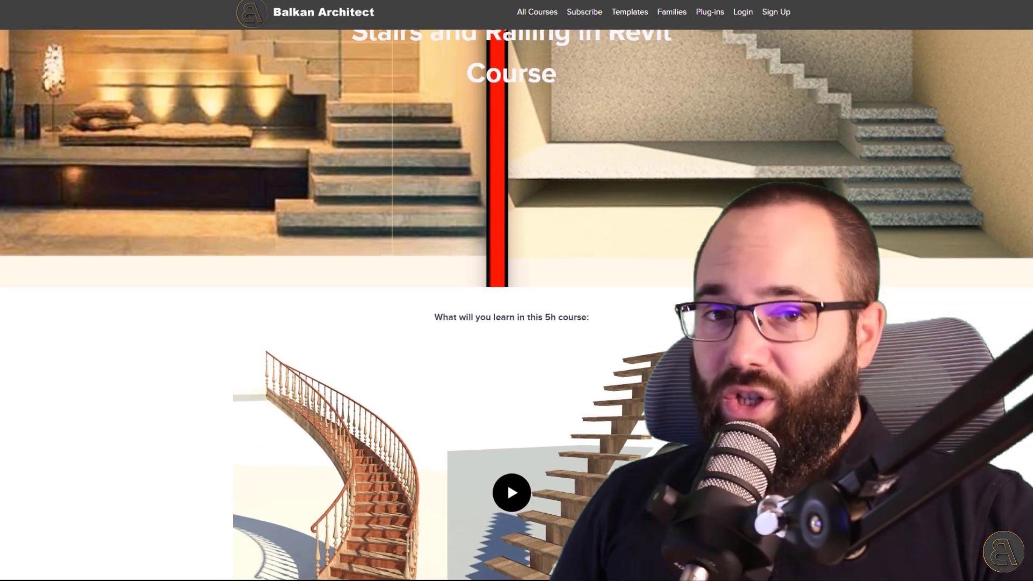
scroll(516, 302, down, 7)
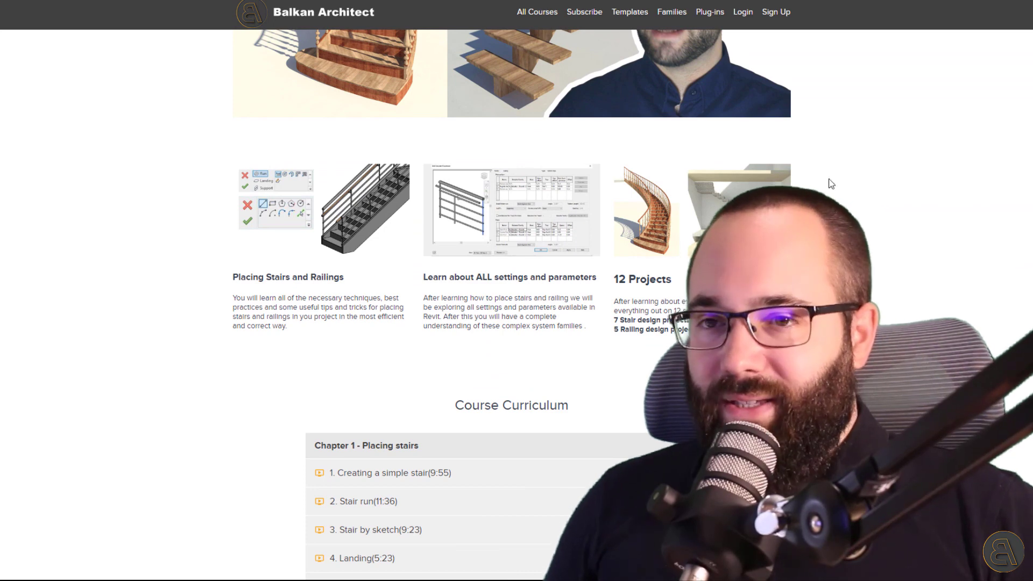
Visit the All Courses, Revit Templates and Plug-ins pages on the site
click(537, 12)
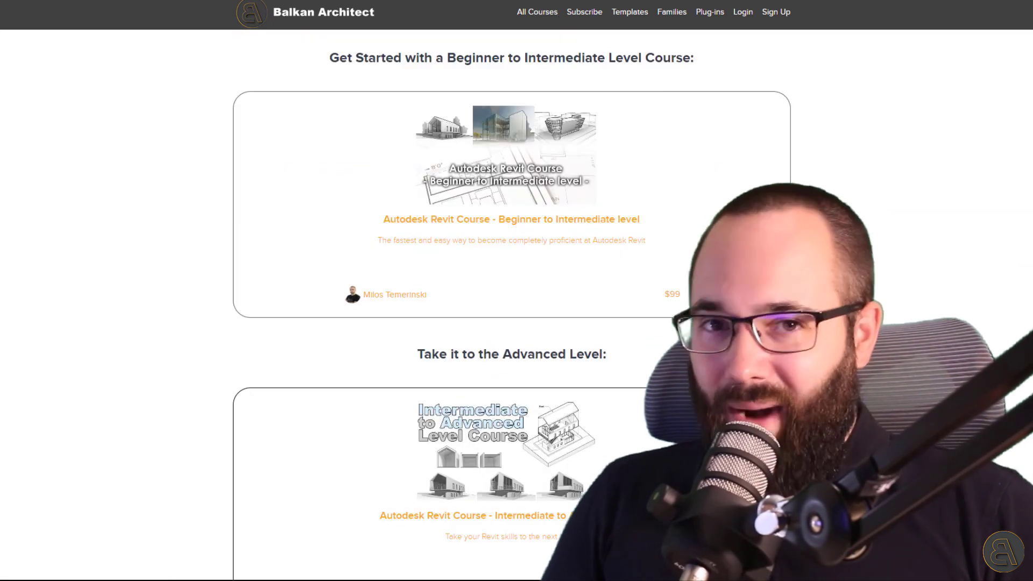
scroll(640, 43, down, 3)
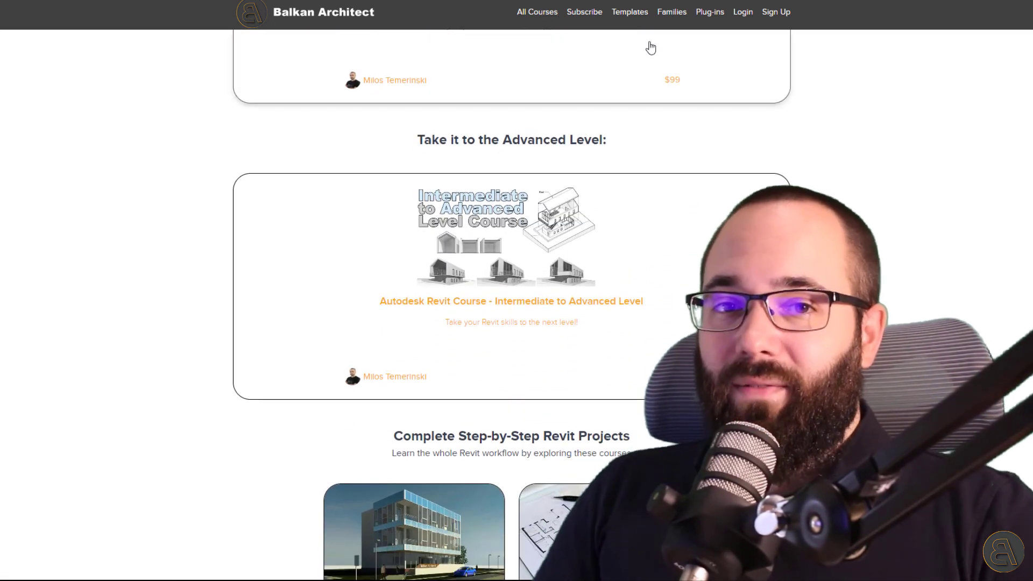
click(635, 17)
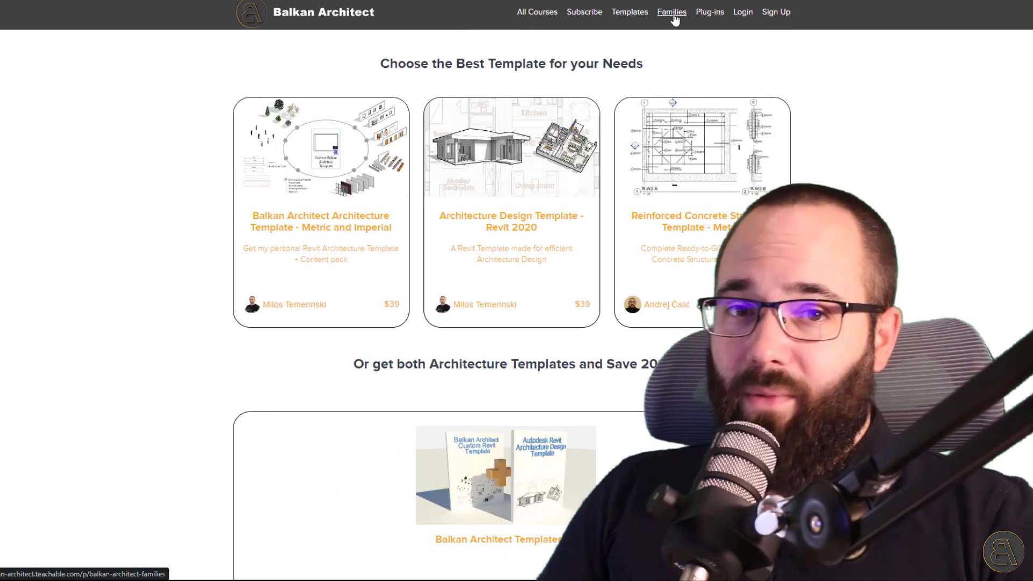
scroll(987, 256, down, 9)
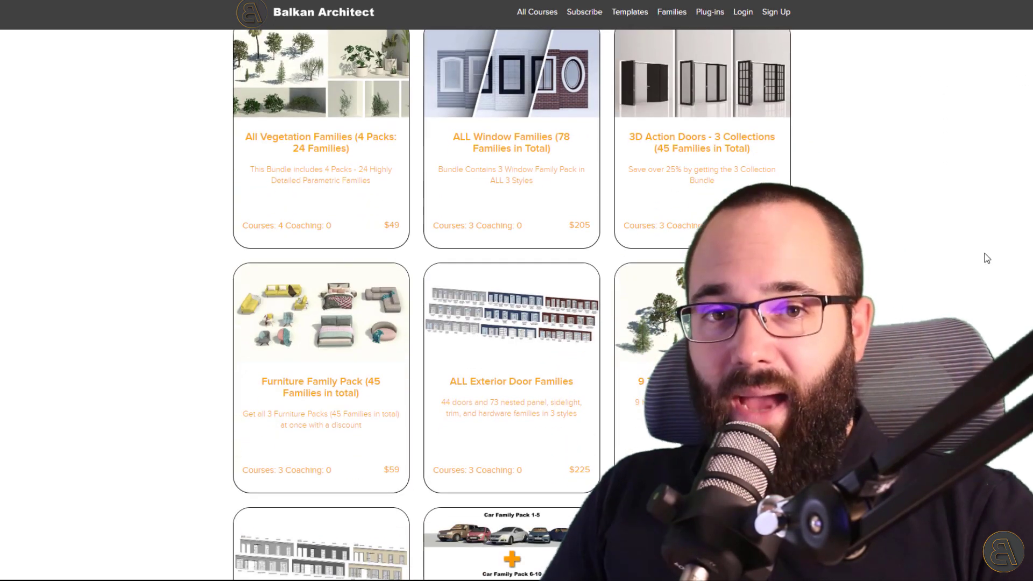
scroll(986, 259, down, 5)
click(710, 12)
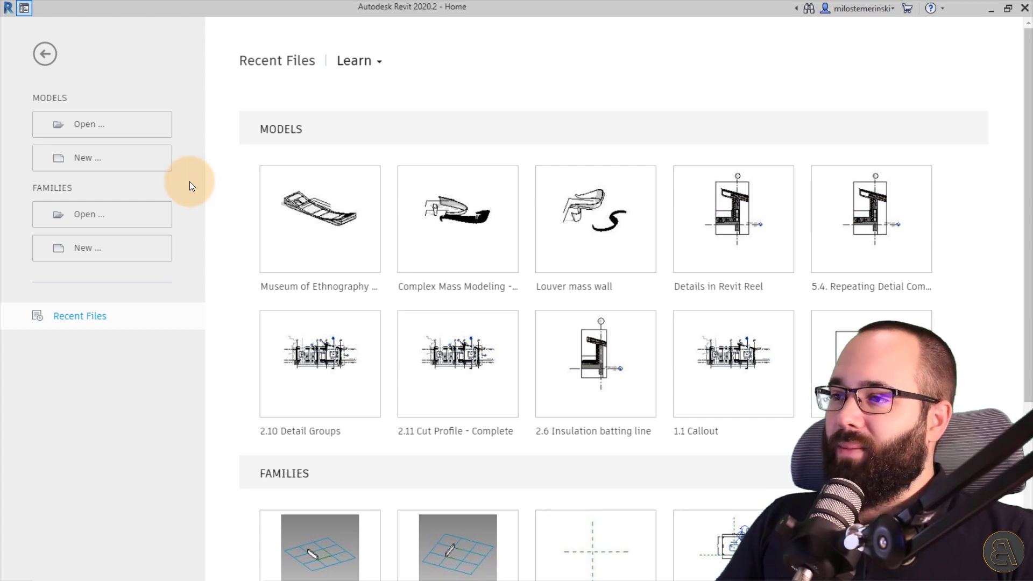
Create a new project from the Architecture Design Template - Metric
click(152, 167)
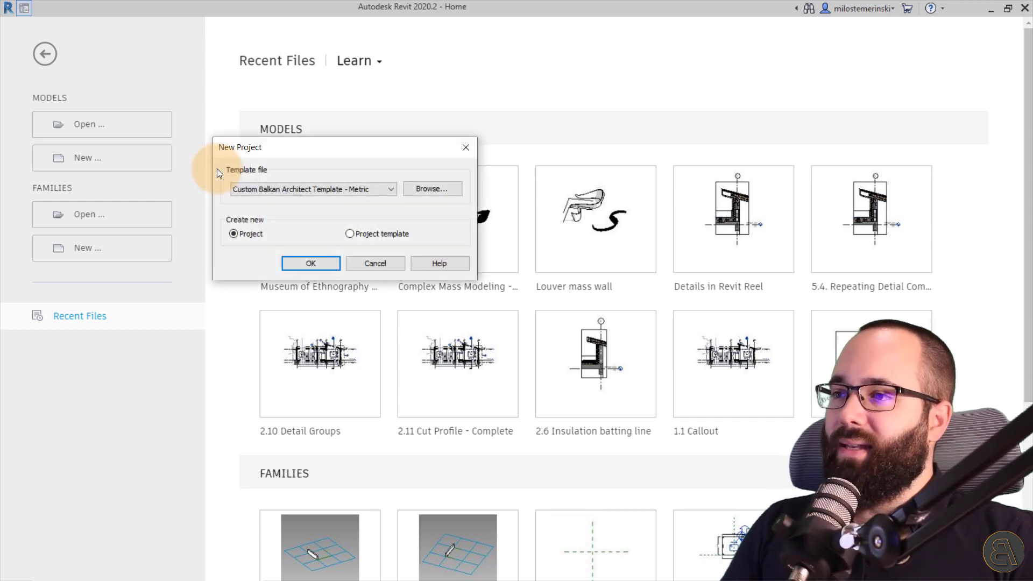
click(256, 189)
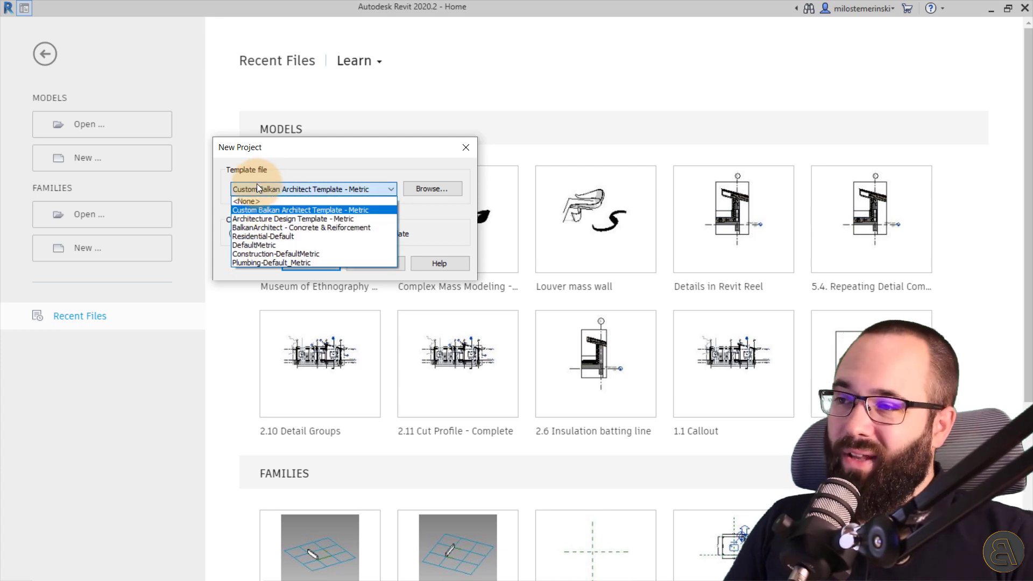
click(240, 218)
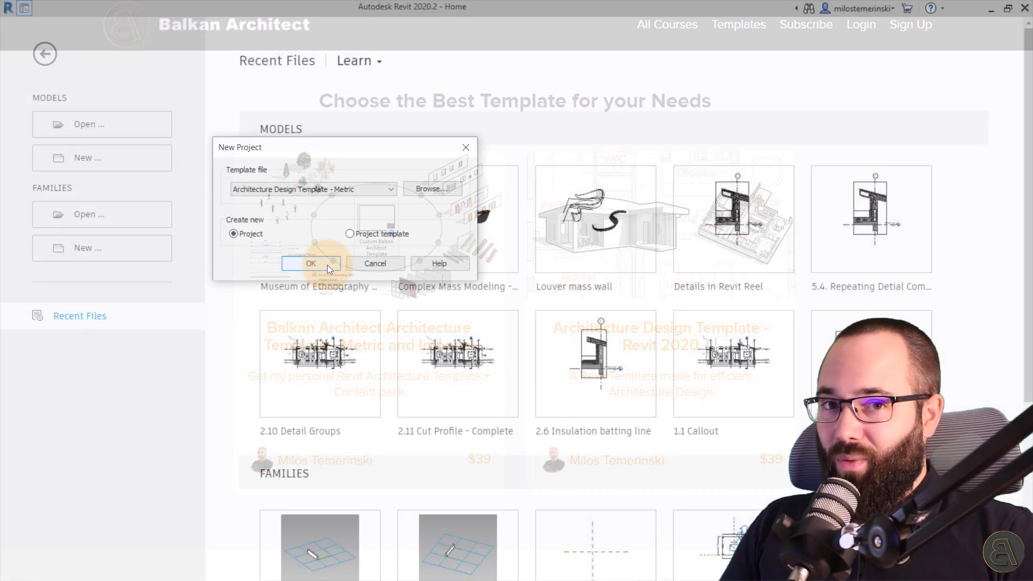
click(327, 265)
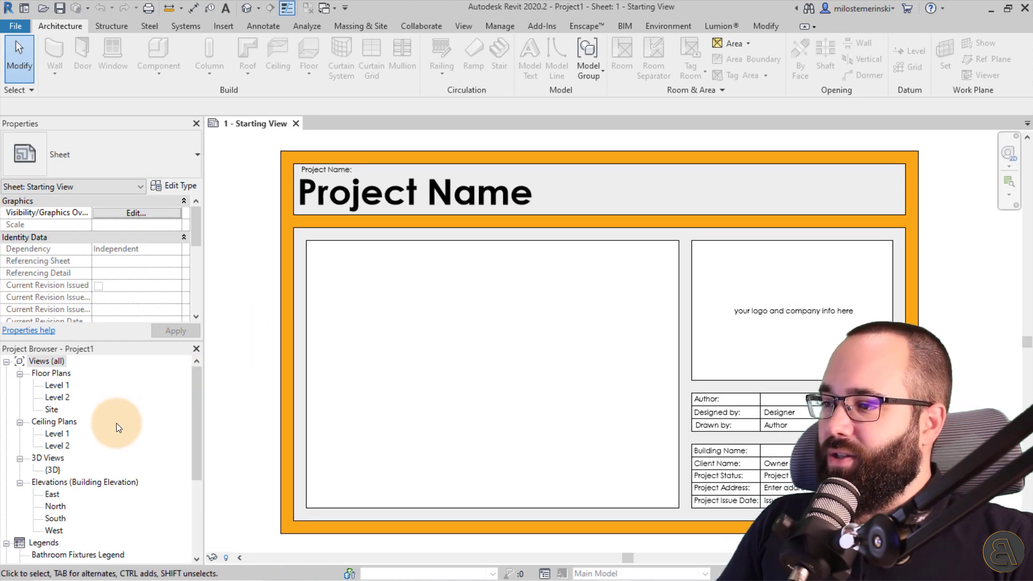
Open the Site floor plan, close the Starting View sheet and open the default 3D view
double_click(54, 411)
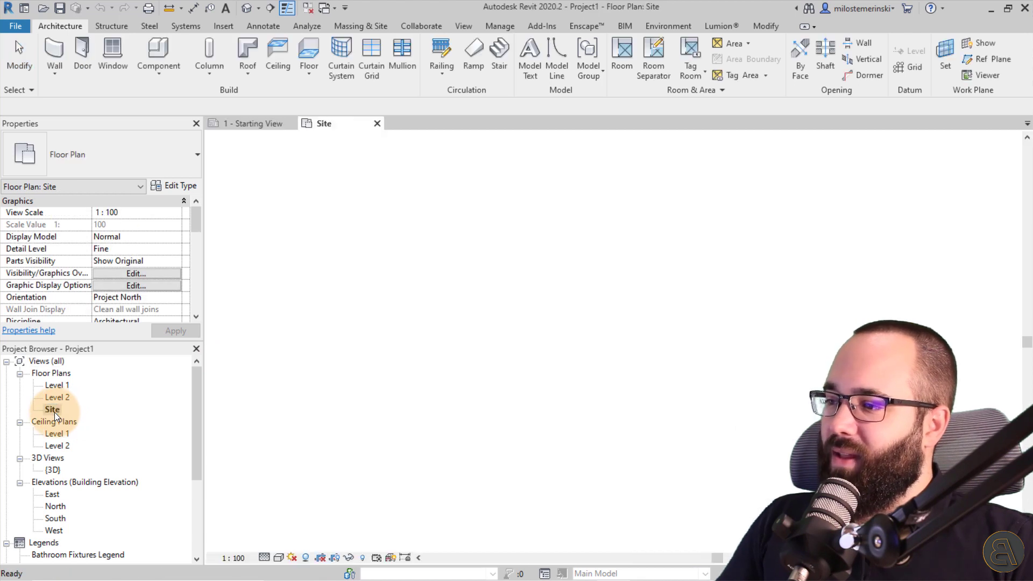
click(292, 124)
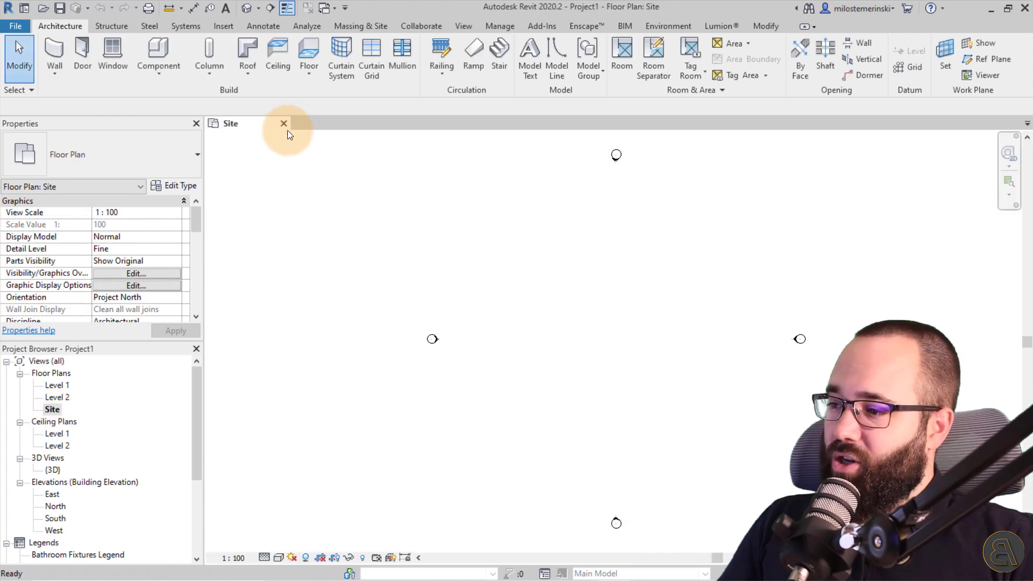
double_click(53, 470)
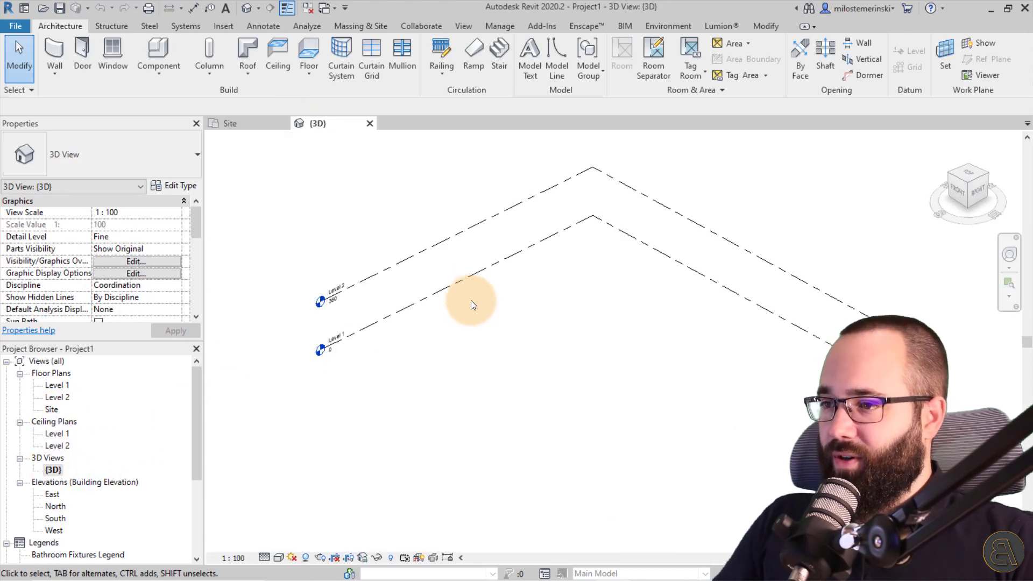
scroll(334, 293, up, 5)
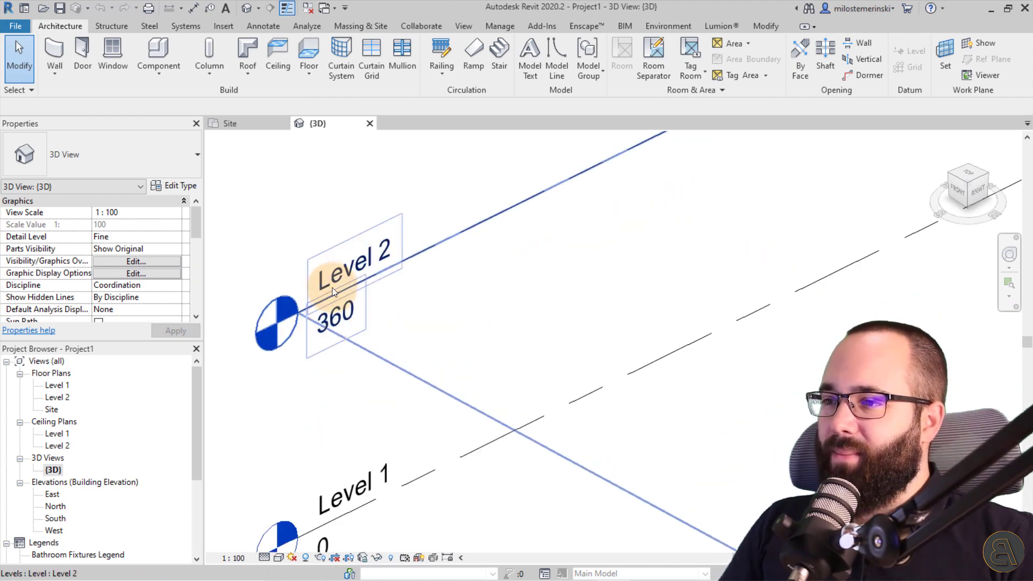
Change Level 2's elevation from 360 to 200 and orbit to inspect the levels
click(345, 317)
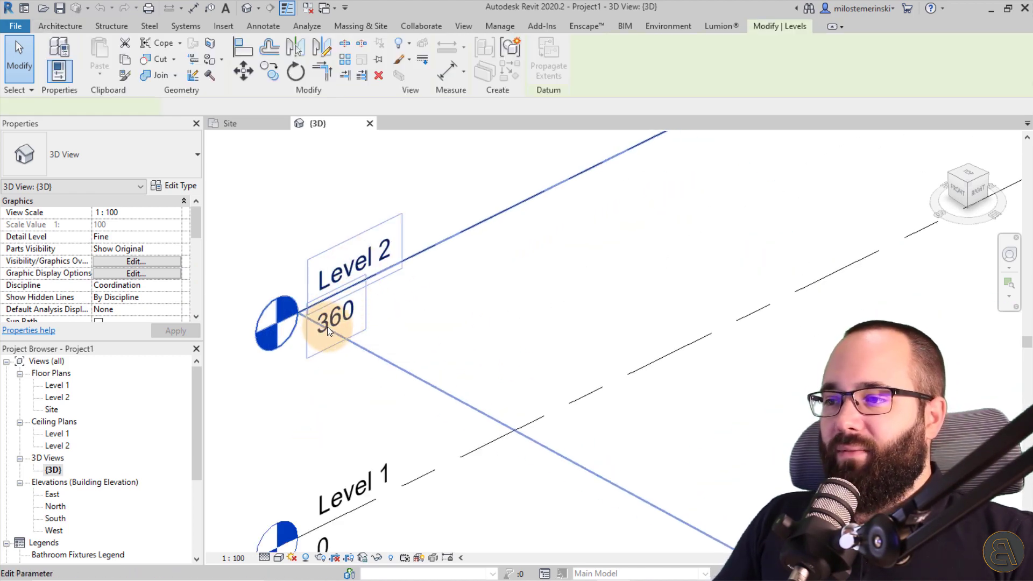
click(329, 323)
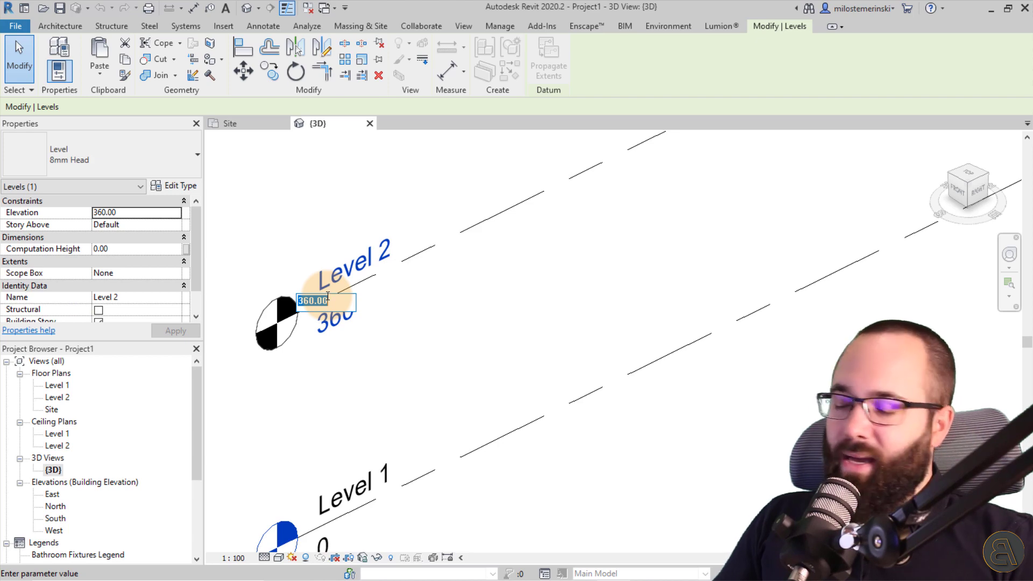
click(346, 260)
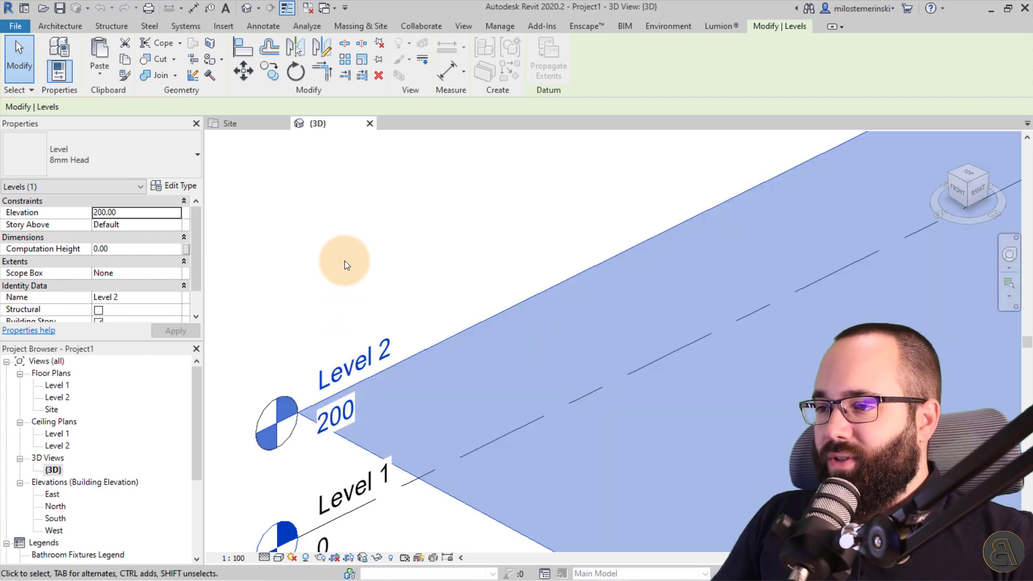
click(348, 253)
scroll(379, 191, down, 3)
scroll(488, 291, down, 2)
shift+middle_drag(526, 311, 615, 355)
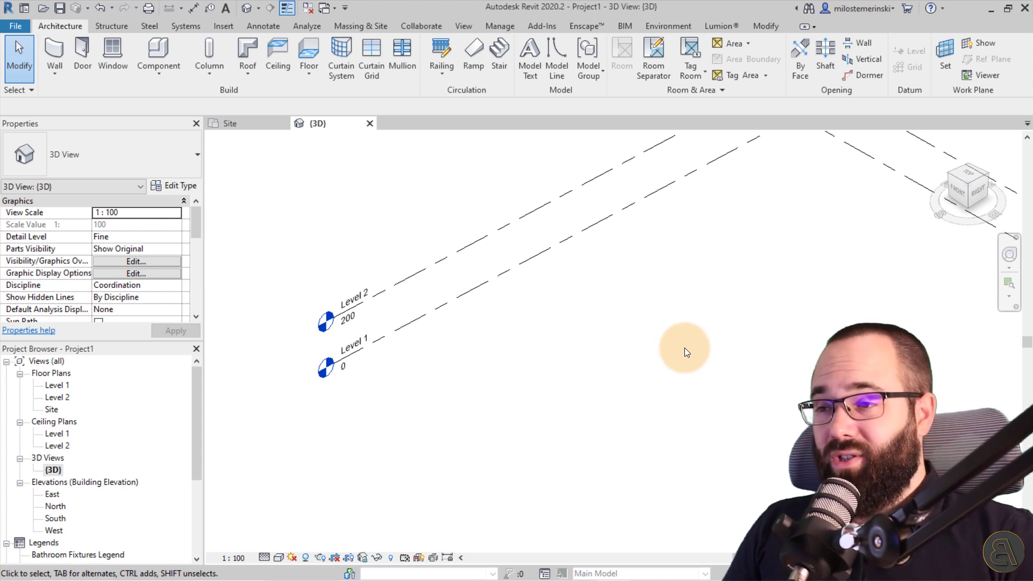
shift+middle_drag(685, 347, 644, 360)
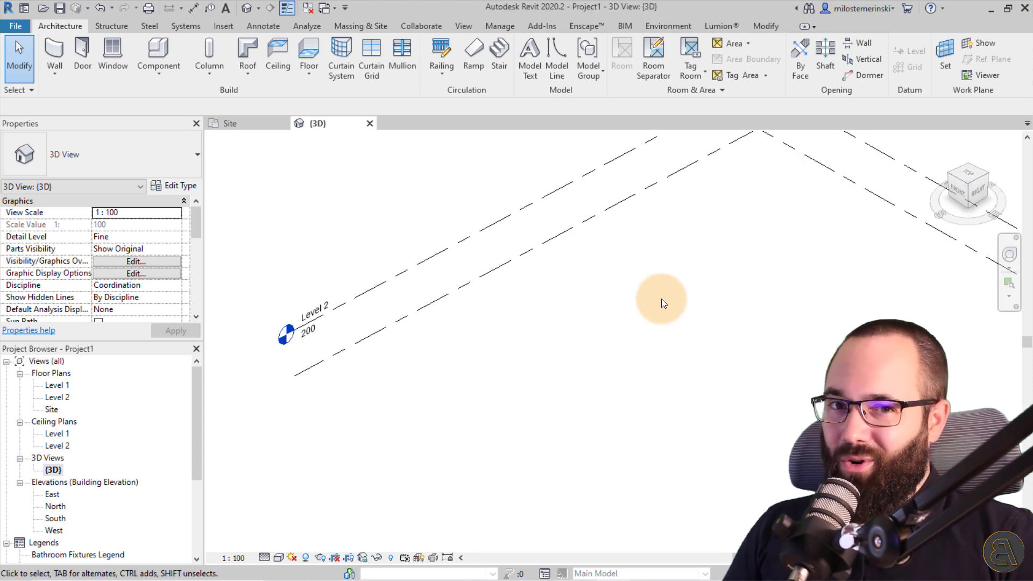
middle_drag(662, 303, 665, 313)
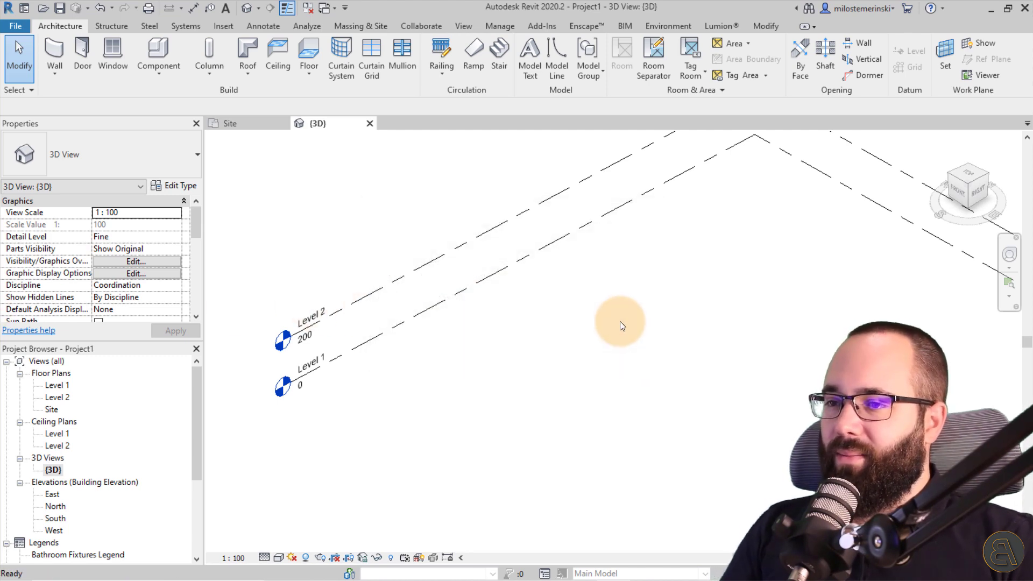
Place a Landscape_Rock_32 rock component in the 3D view and inspect it
click(567, 399)
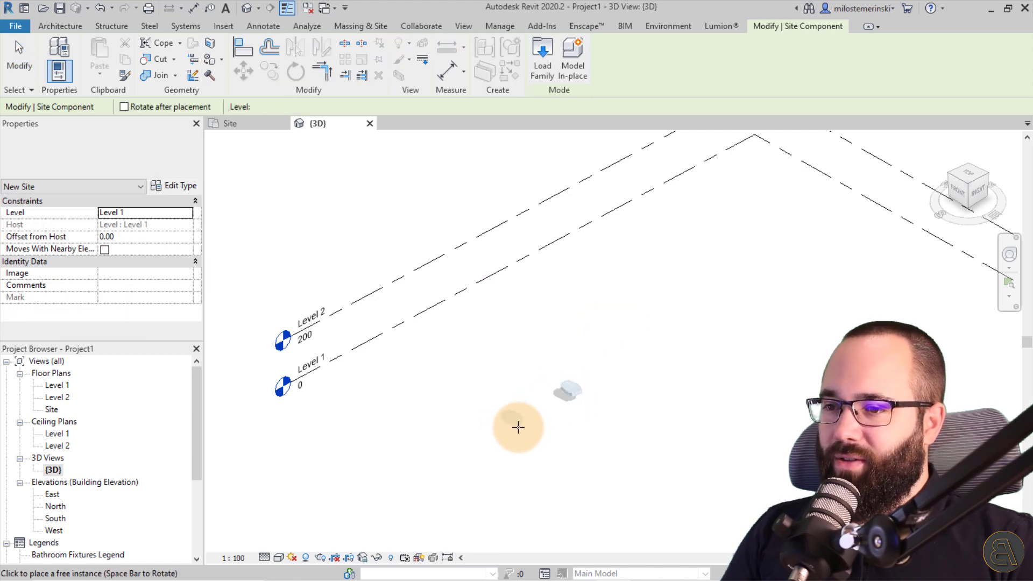
key(Escape)
key(Escape)
scroll(579, 399, up, 5)
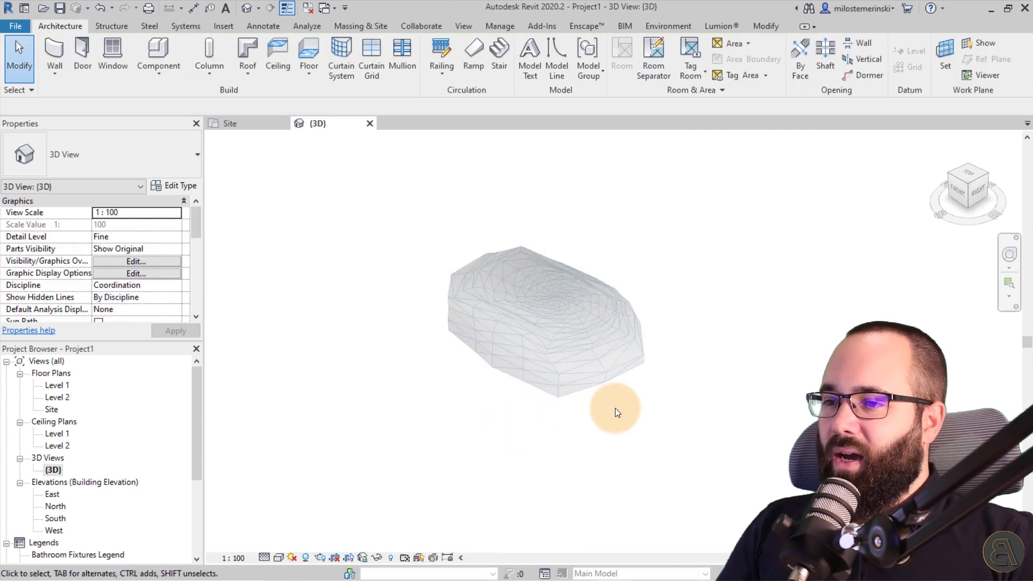
click(590, 374)
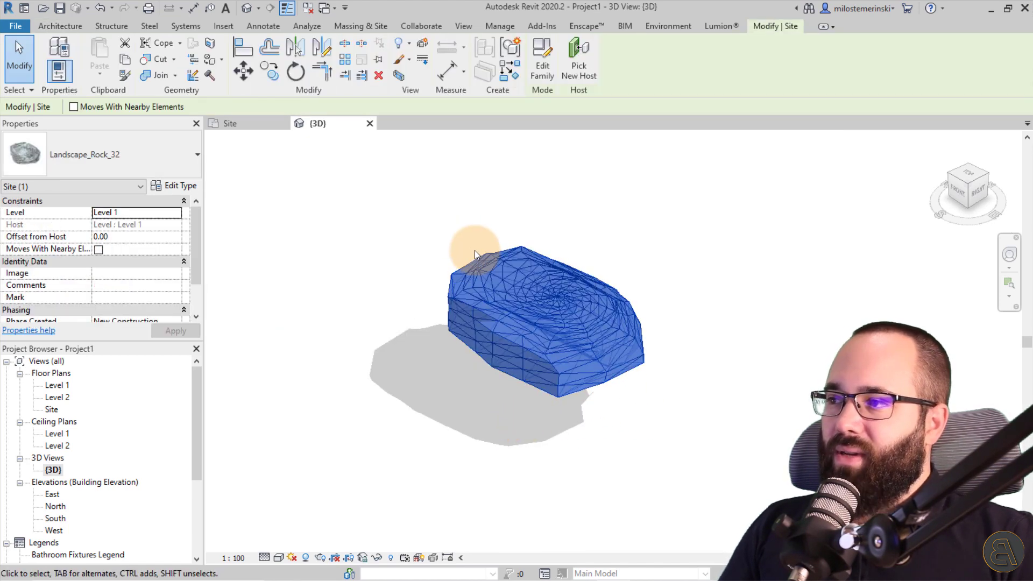
shift+middle_drag(495, 388, 595, 344)
scroll(606, 324, down, 5)
click(585, 344)
click(593, 336)
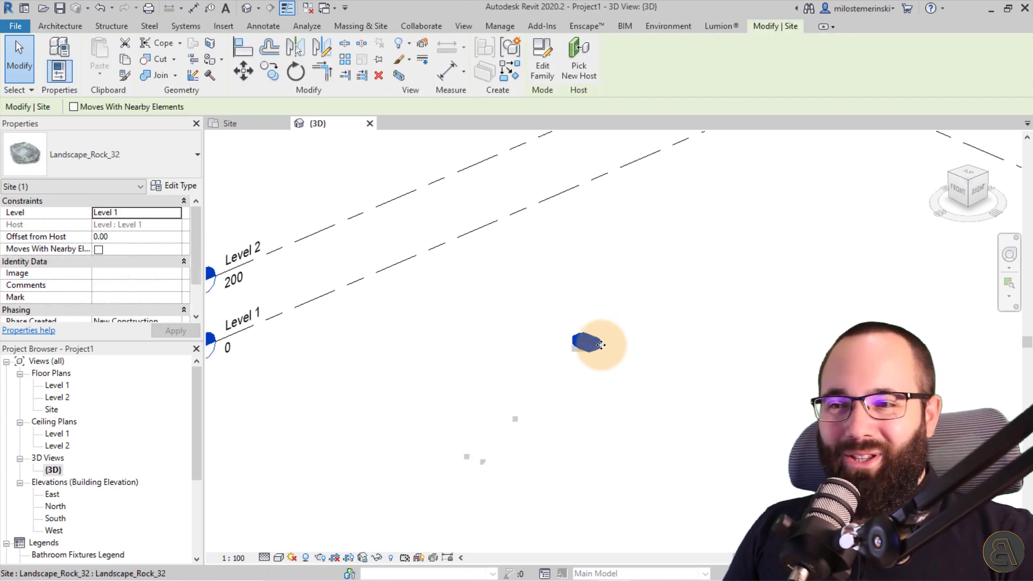
scroll(590, 340, up, 8)
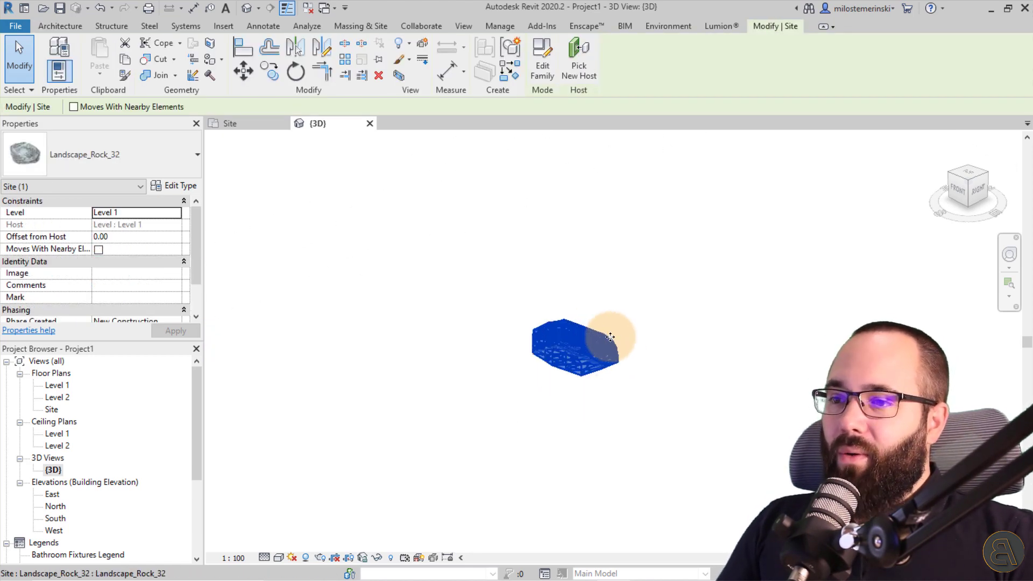
click(596, 299)
click(544, 346)
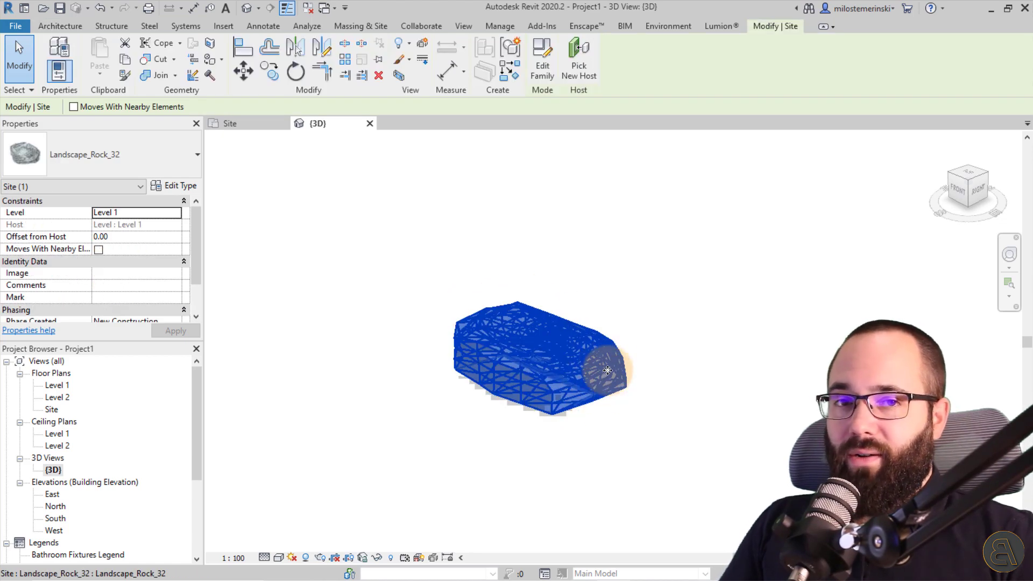
In the Site plan, measure the rock's depth from bottom edge to midpoint (about 46.77)
click(247, 124)
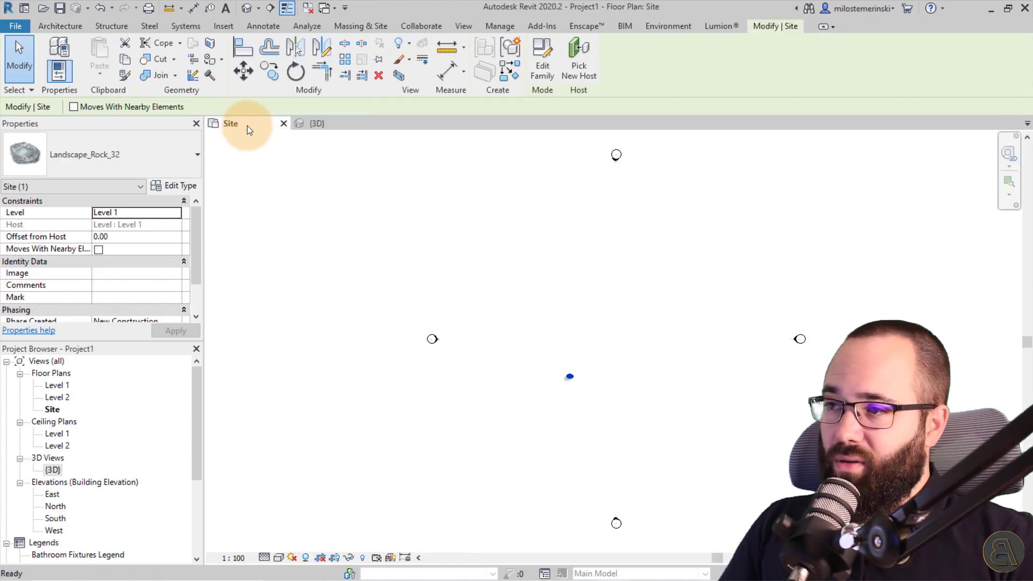
scroll(567, 381, up, 8)
scroll(589, 377, up, 6)
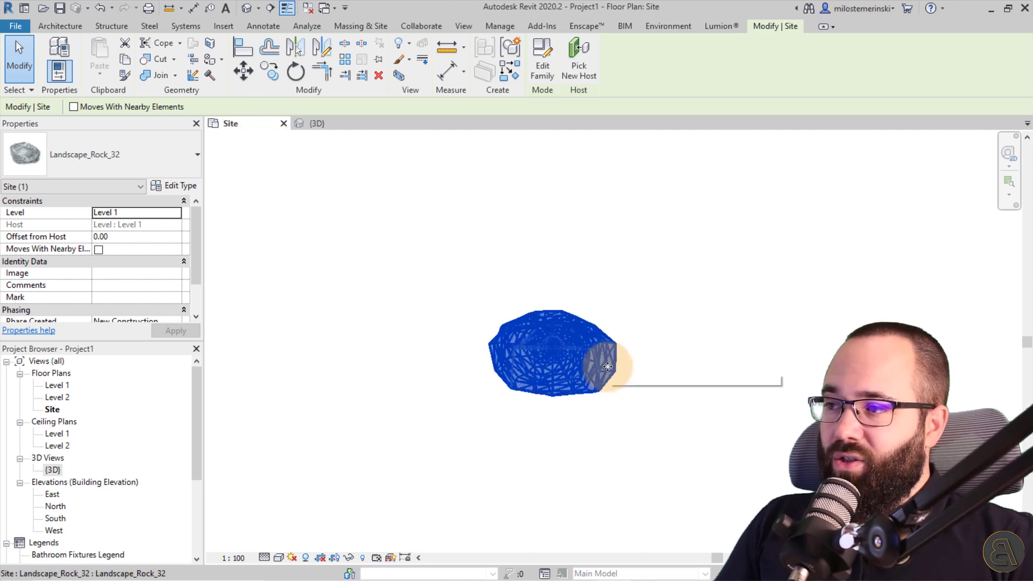
click(460, 65)
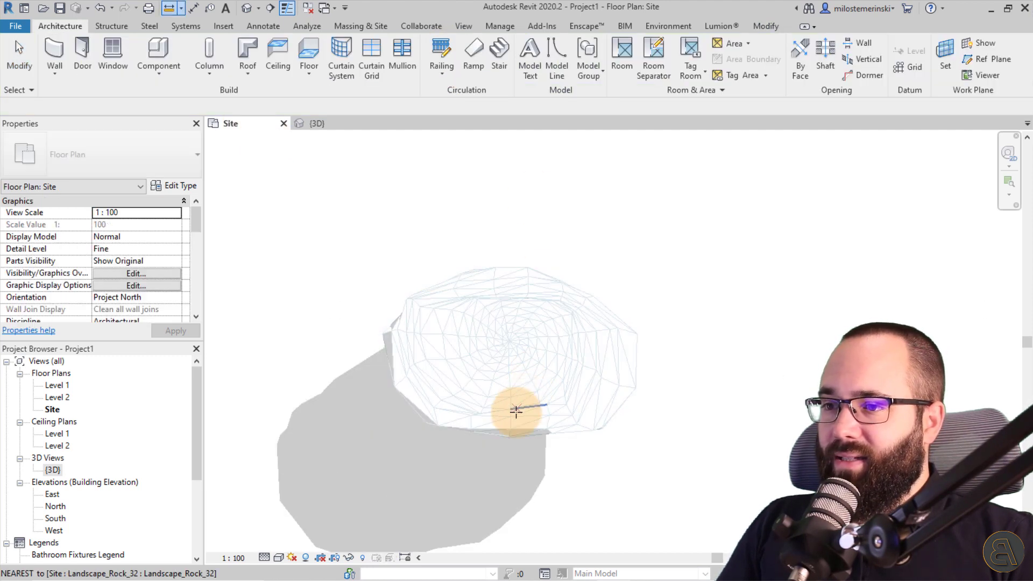
click(514, 428)
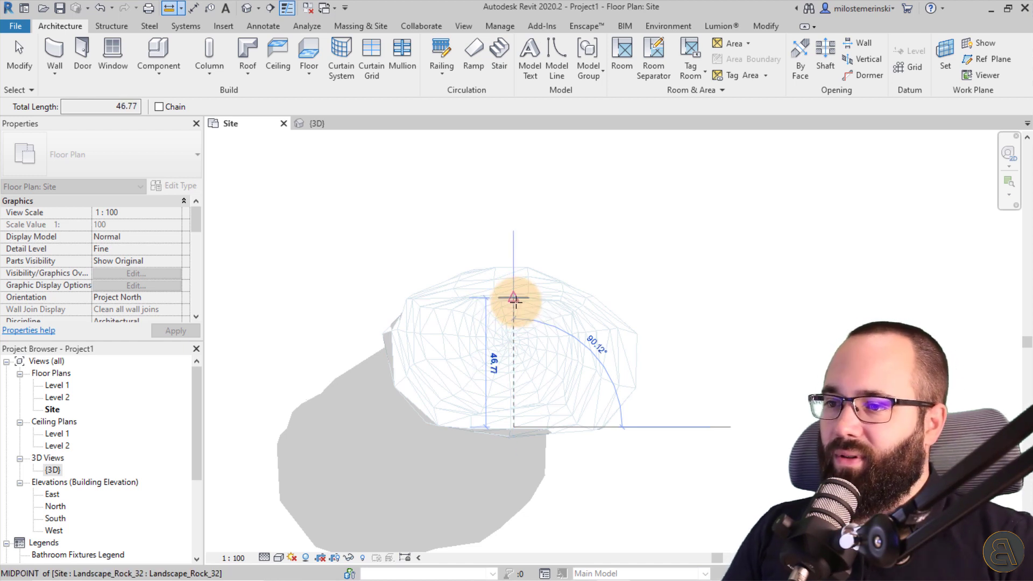
key(Escape)
key(Escape)
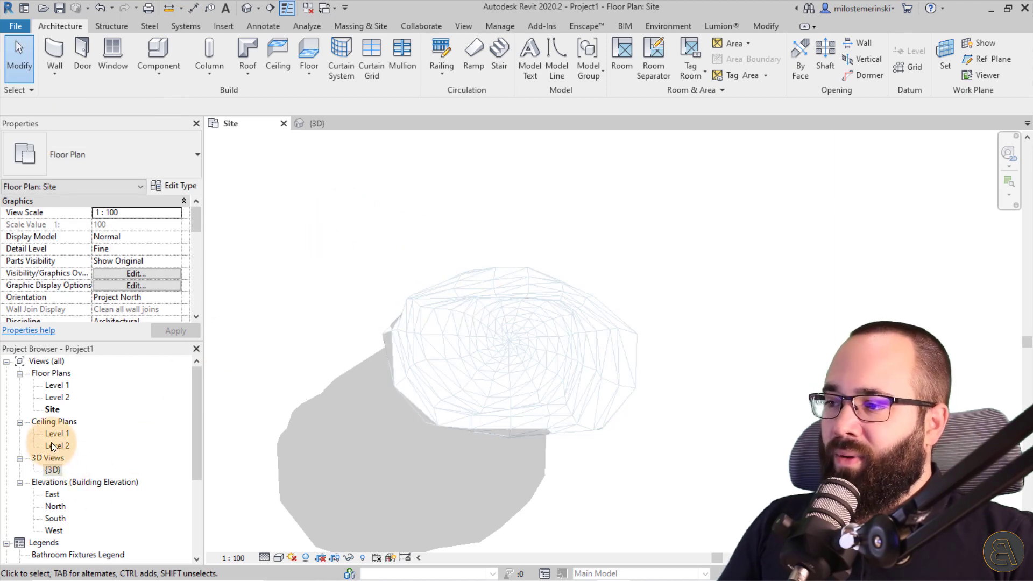
View the rock in the South and East elevations, zoomed and centred
double_click(56, 518)
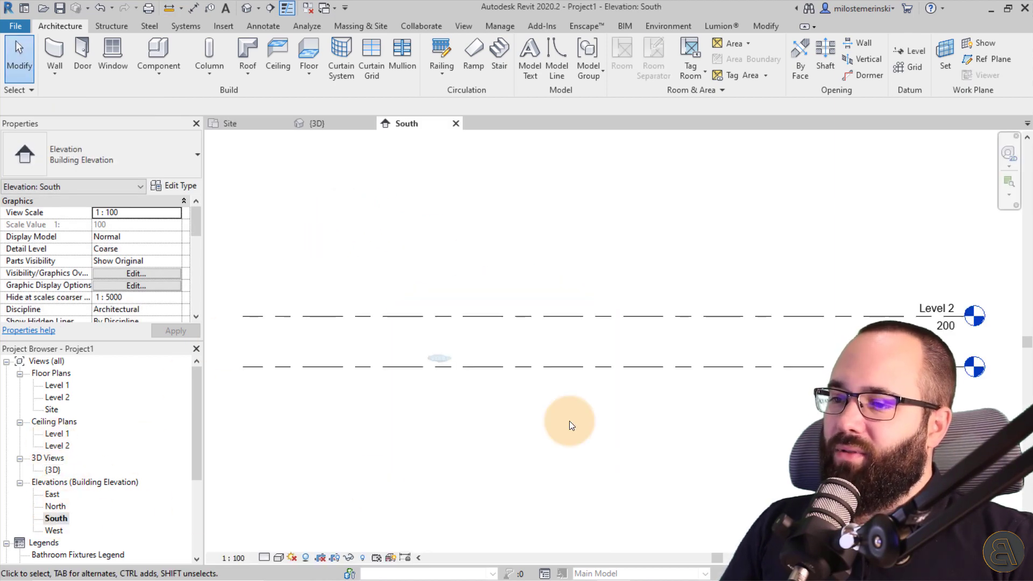
scroll(358, 400, up, 10)
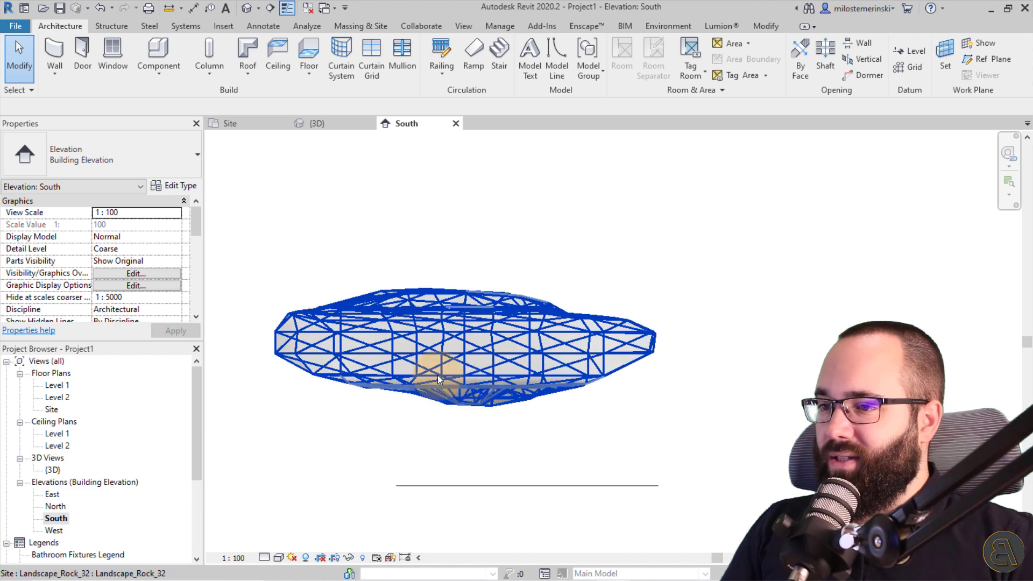
middle_drag(313, 389, 425, 392)
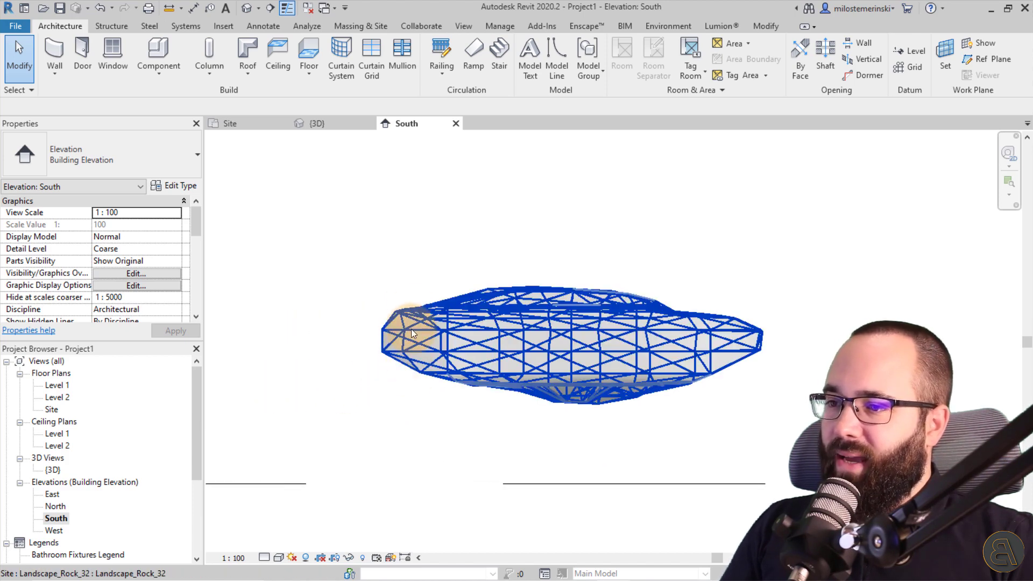
double_click(56, 495)
scroll(531, 402, up, 6)
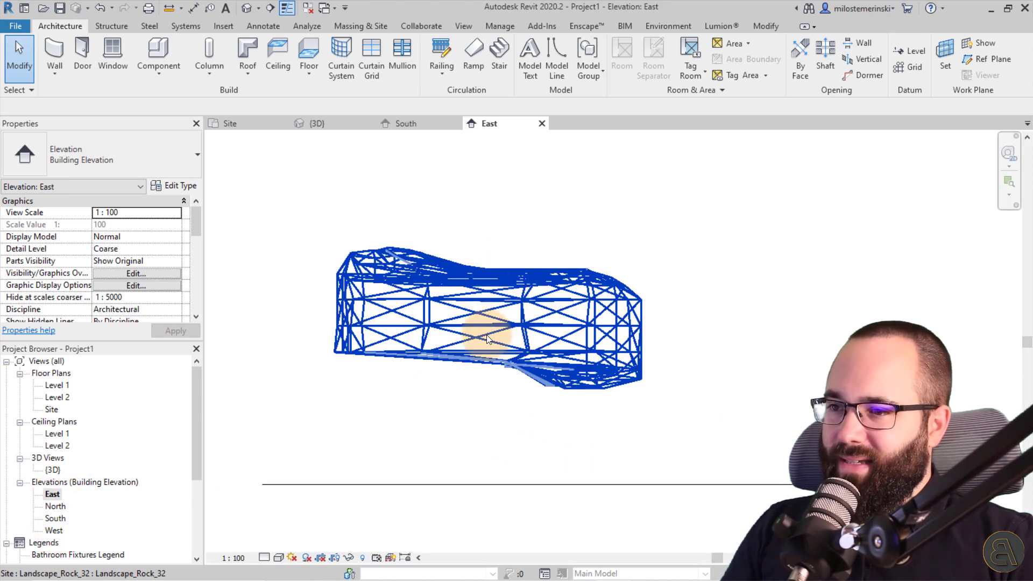
Measure the rock's height in the East elevation (about 17.49) and check its Offset from Host
click(478, 356)
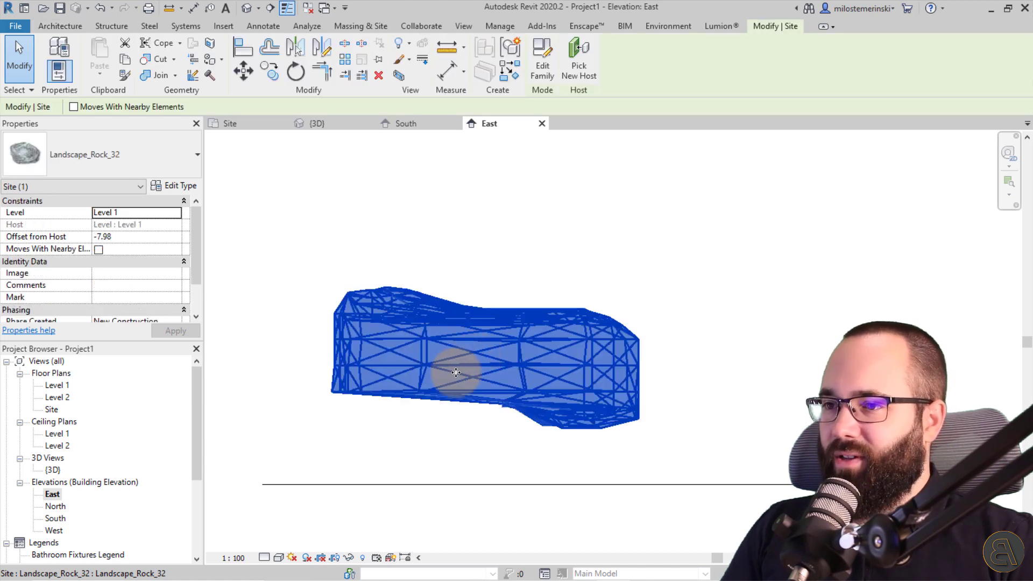
click(447, 55)
click(466, 398)
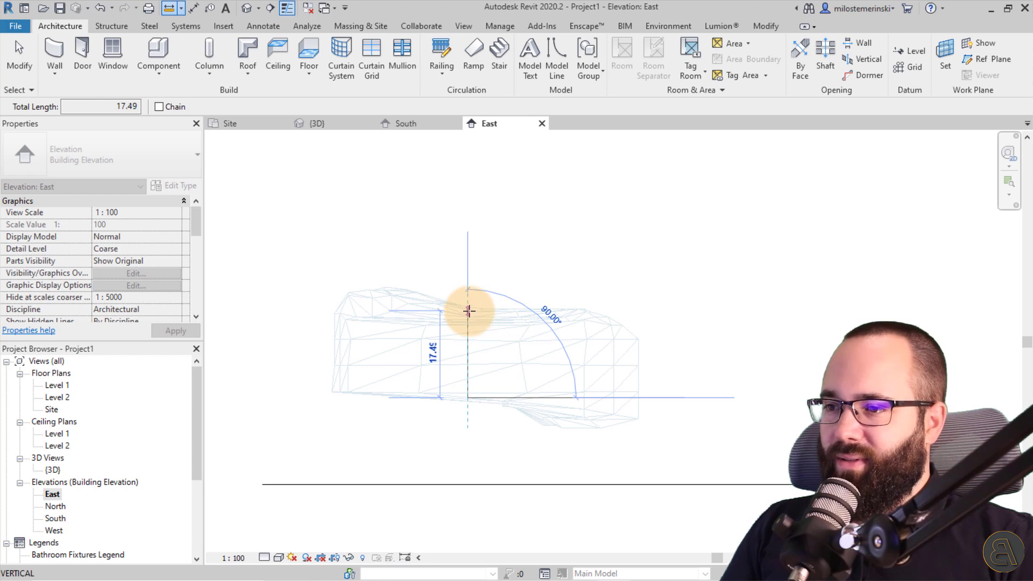
key(Escape)
key(Escape)
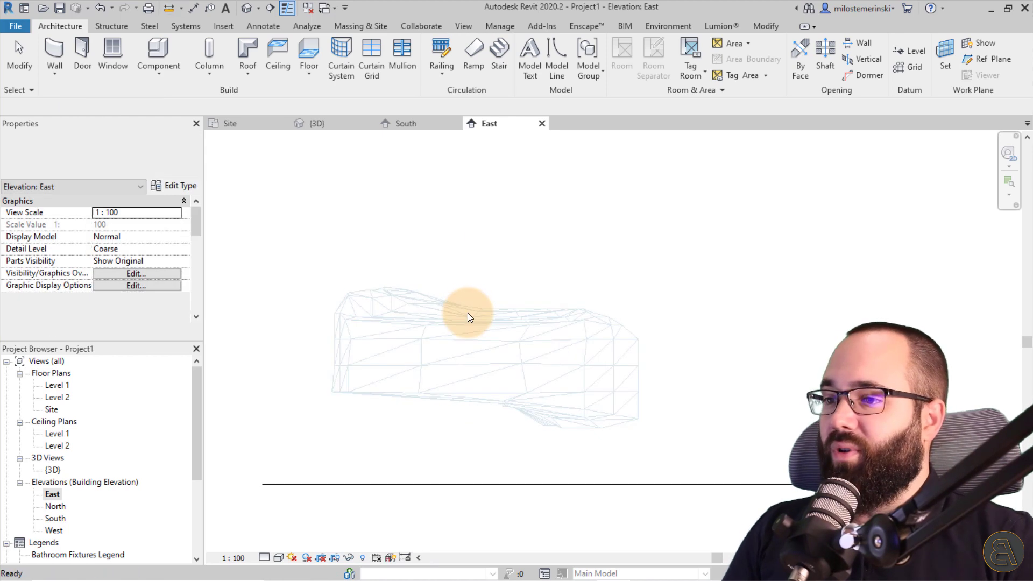
click(495, 325)
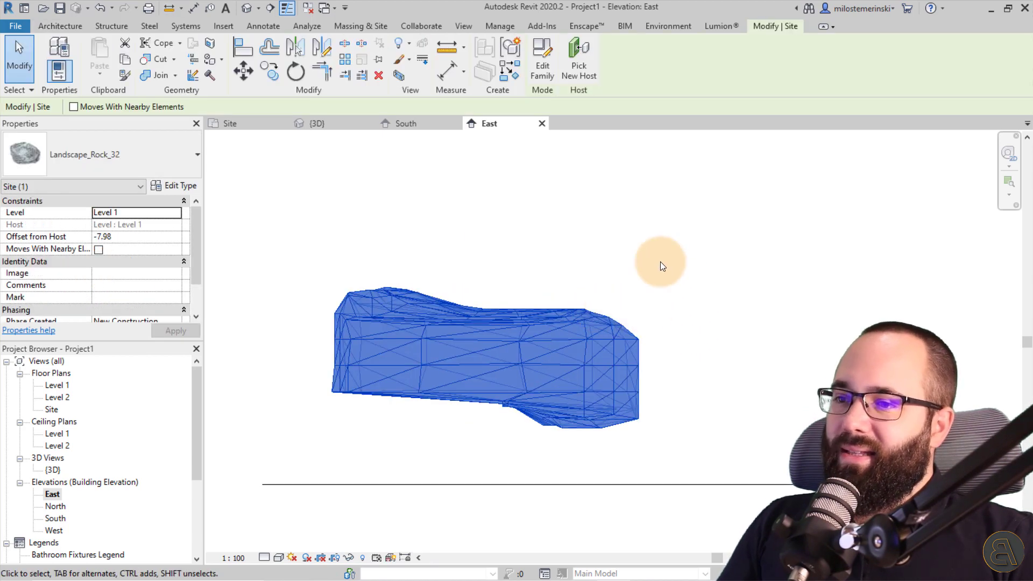
click(484, 200)
Check the rock in 3D, then return to the Site plan recentred on the rock
click(316, 124)
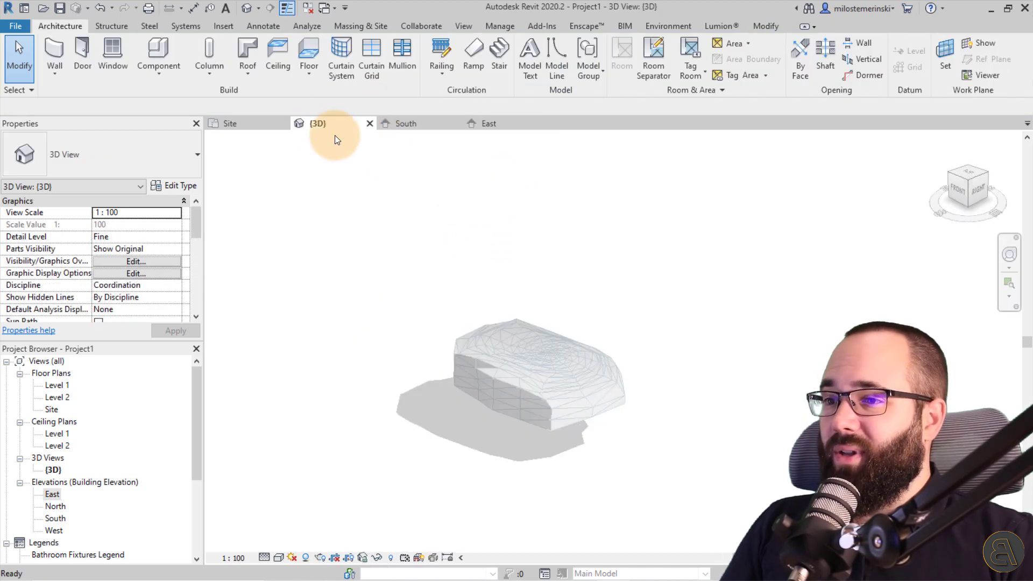
click(258, 122)
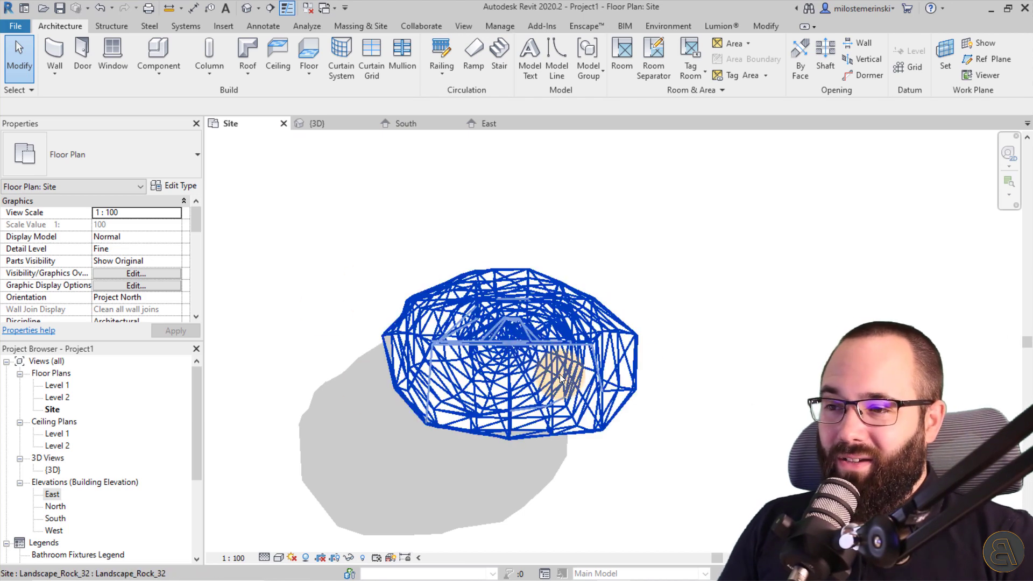
scroll(527, 355, down, 5)
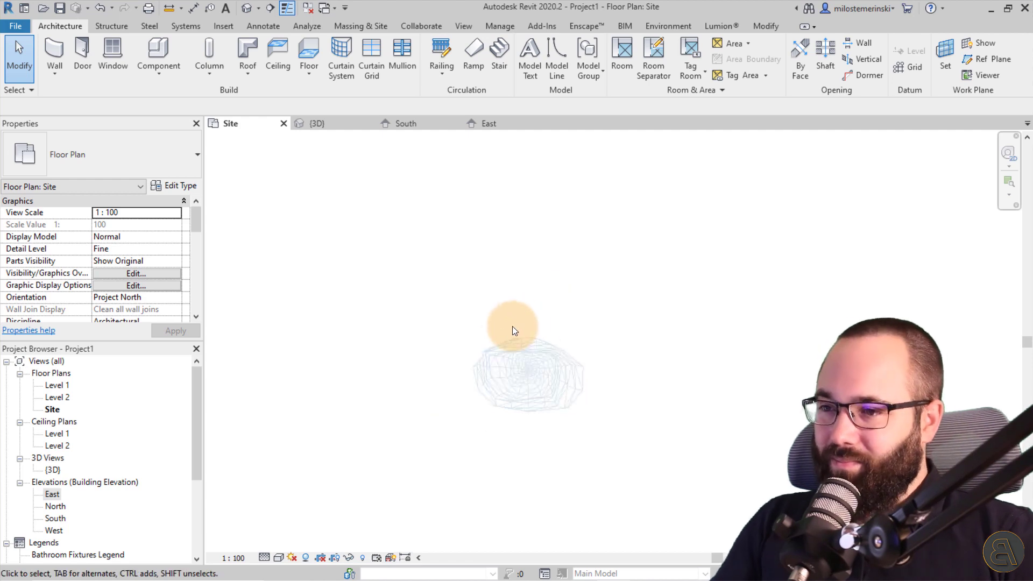
scroll(489, 374, down, 4)
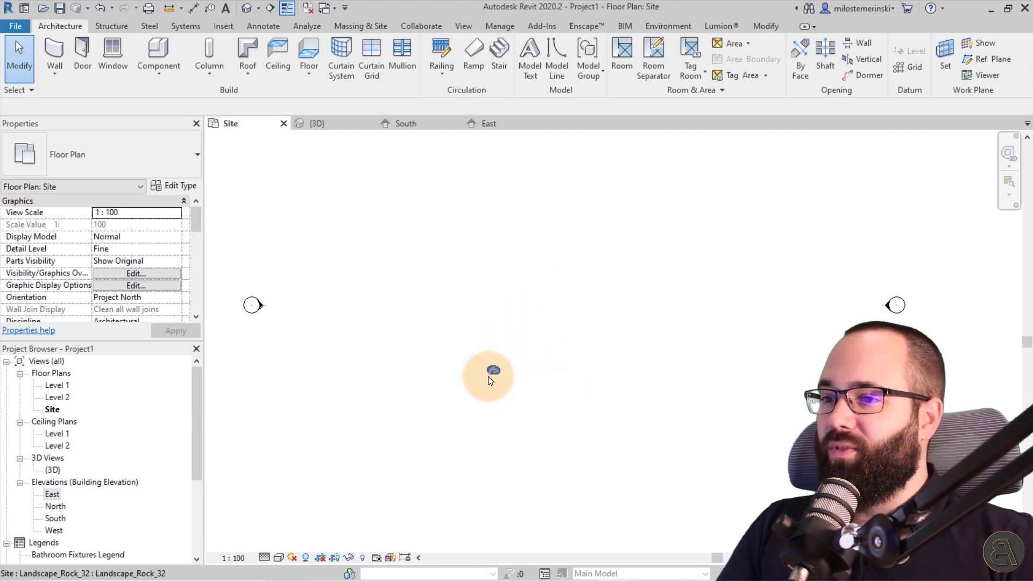
middle_drag(609, 402, 558, 411)
scroll(461, 381, up, 4)
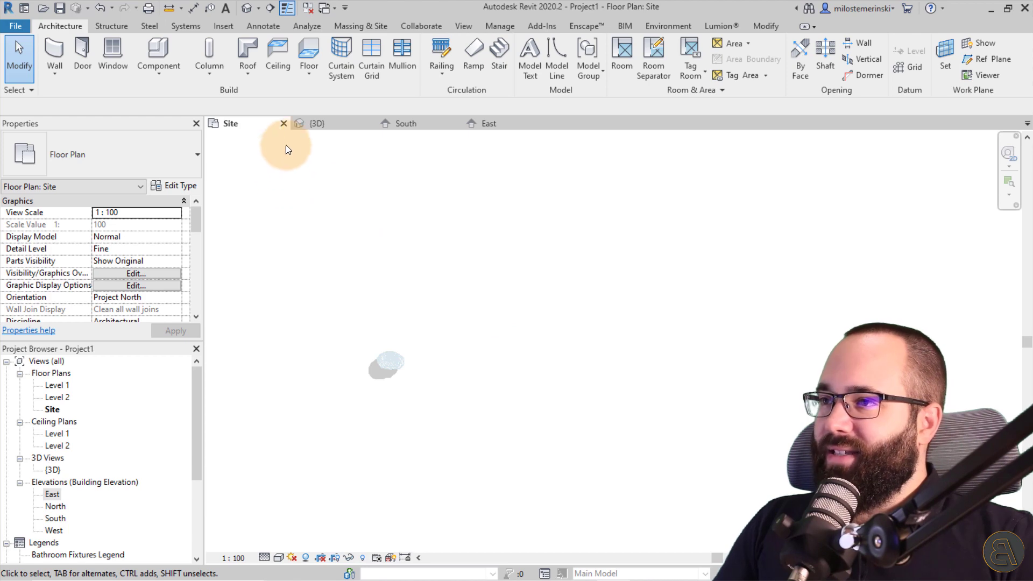
Start a Monolithic Stair and set its type's Minimum Tread Depth from 28 to 45
click(495, 58)
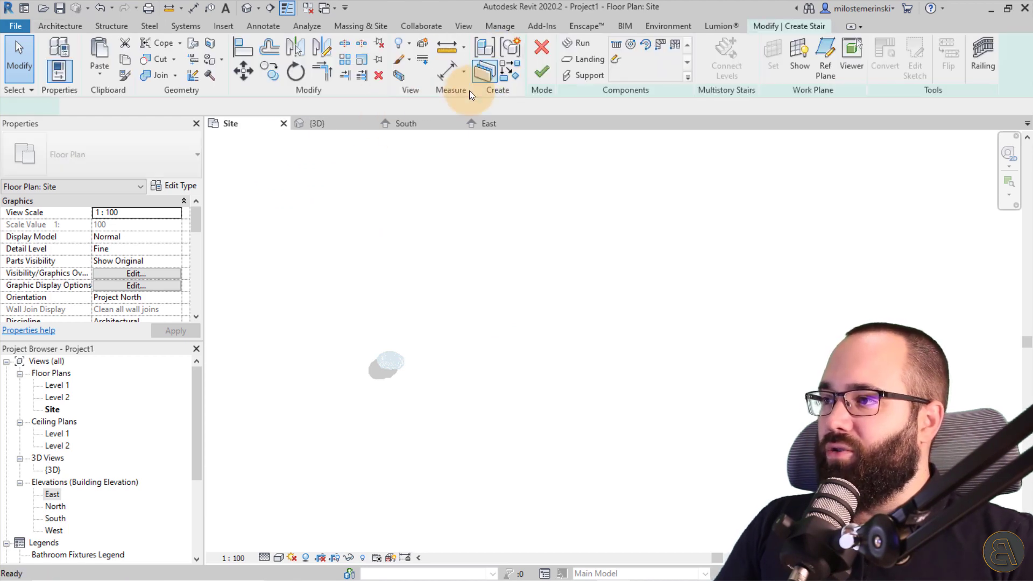
click(57, 160)
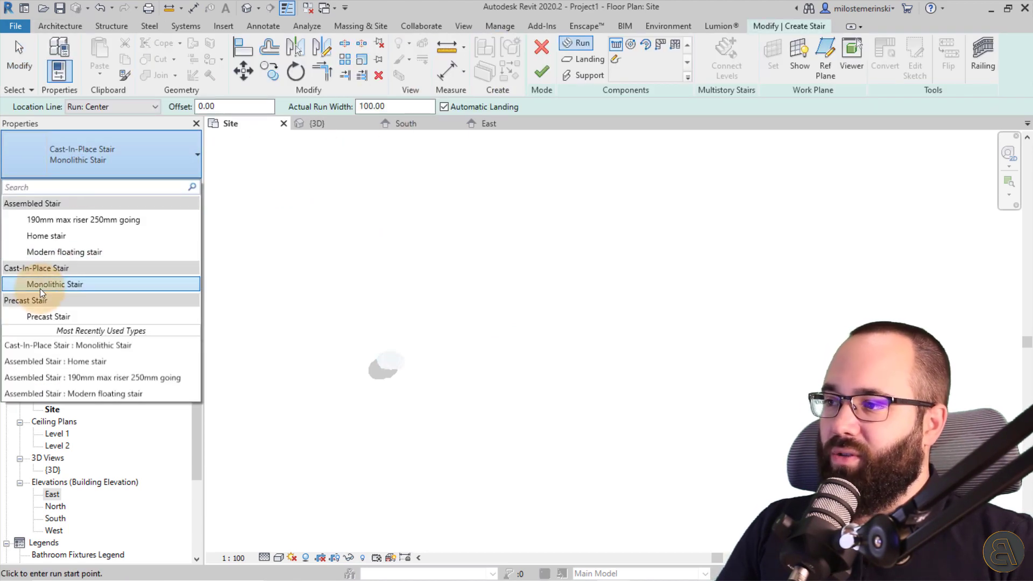
click(49, 284)
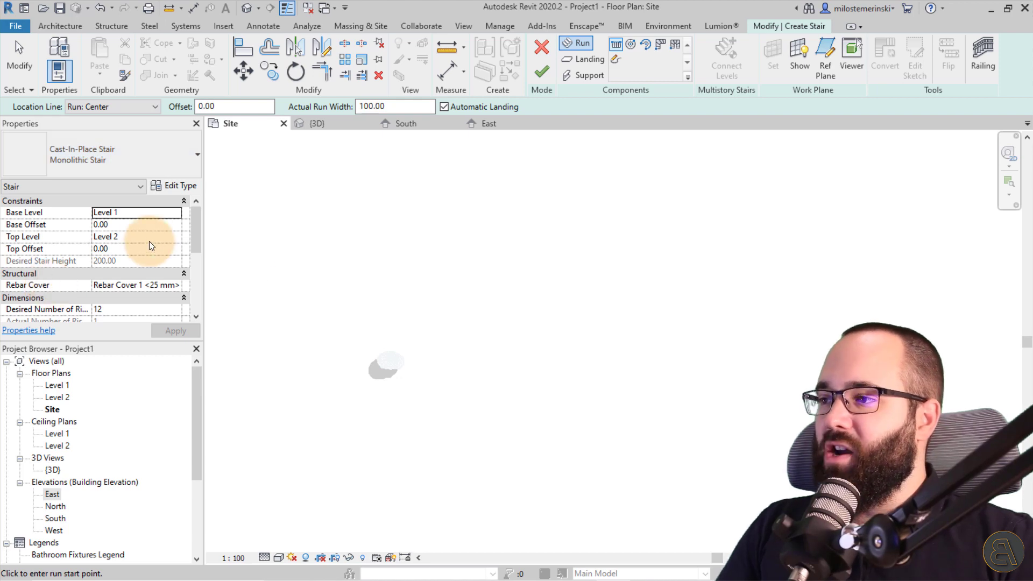
click(163, 186)
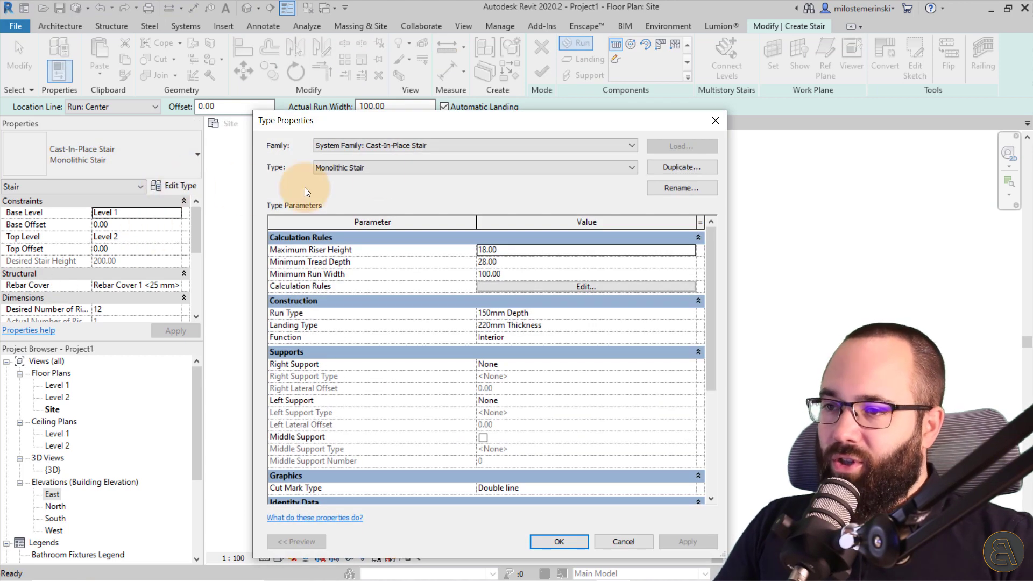
drag(441, 123, 379, 92)
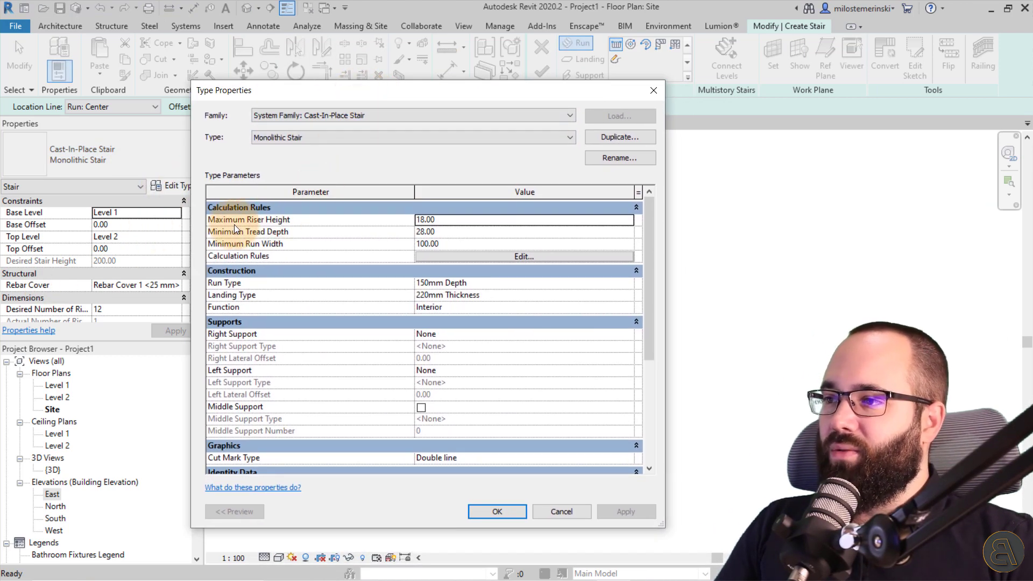
click(450, 232)
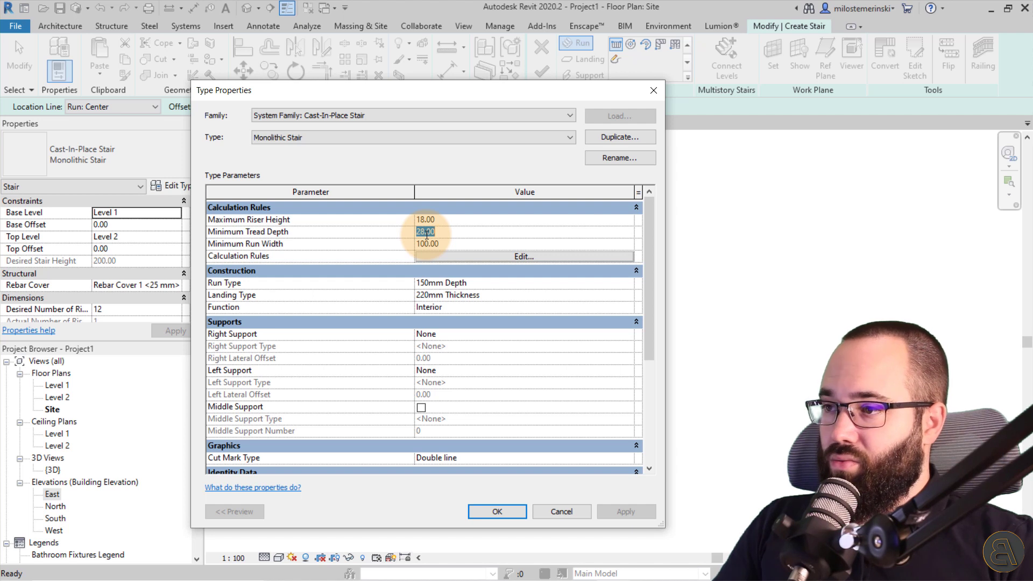
text(45)
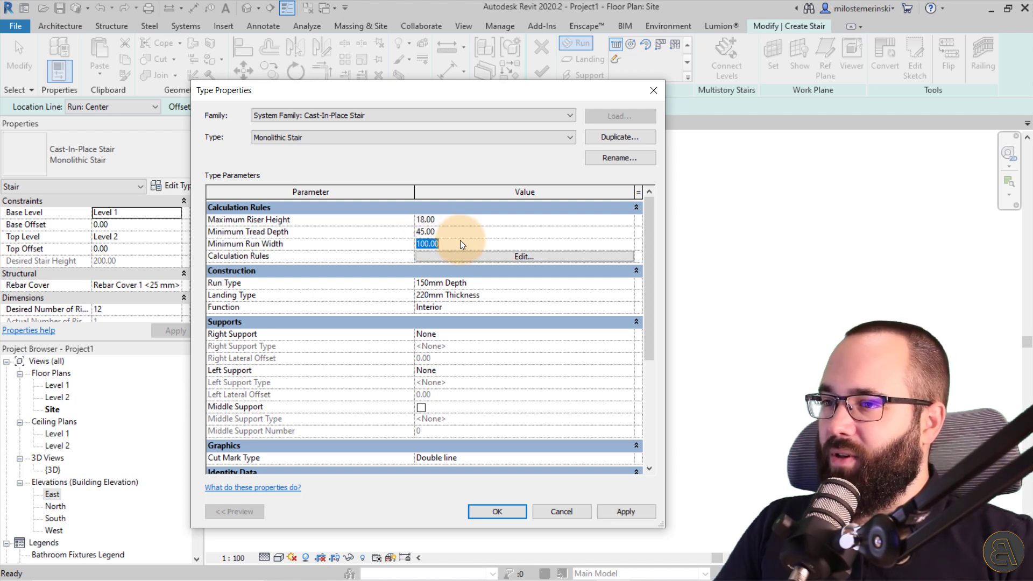
click(499, 512)
scroll(72, 299, down, 3)
scroll(144, 253, down, 1)
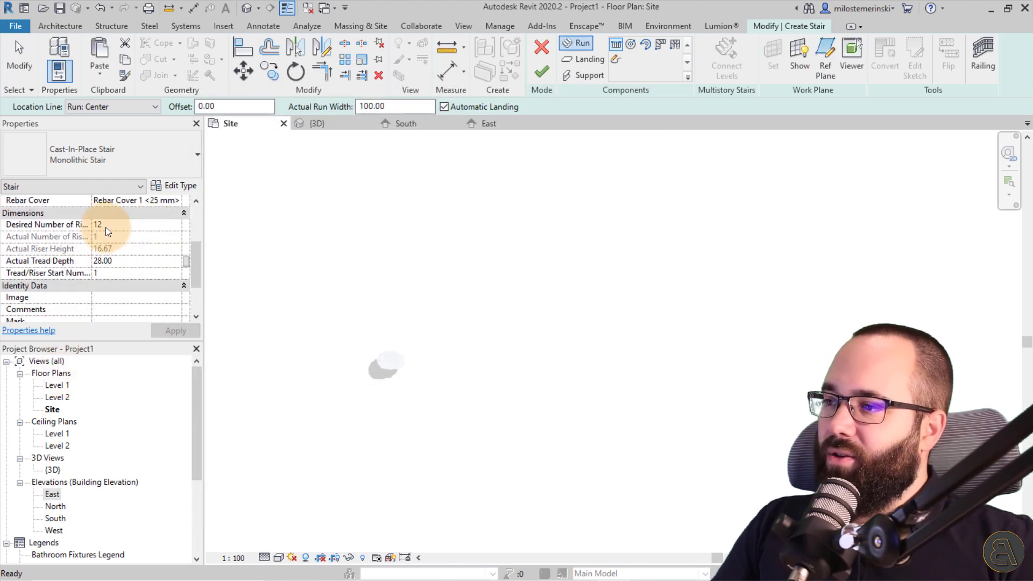
Set the stair's Actual Tread Depth to 45 and Desired Number of Risers to 11, dismissing the riser-height warning
scroll(116, 253, up, 4)
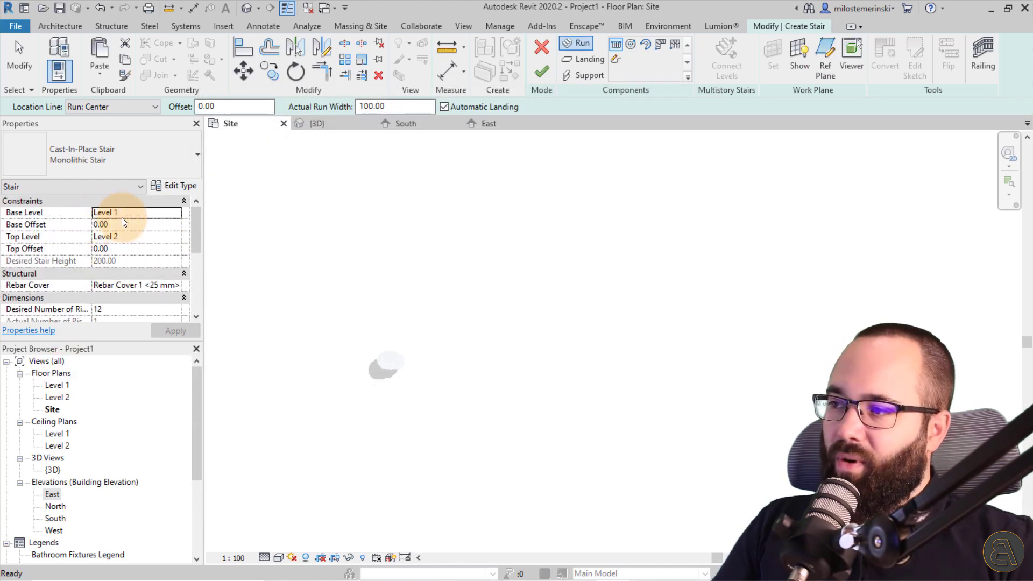
scroll(124, 247, down, 3)
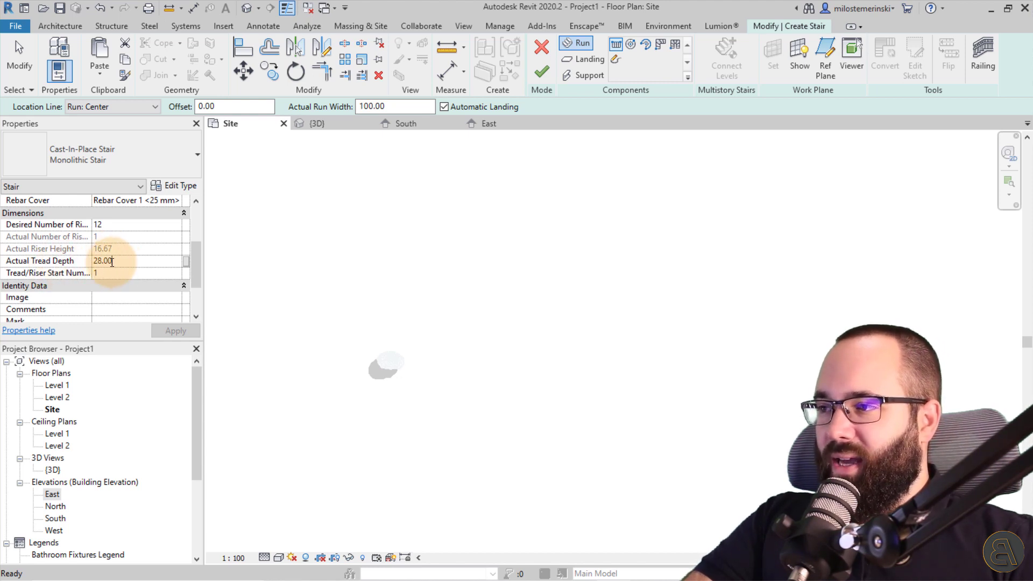
click(65, 260)
text(45)
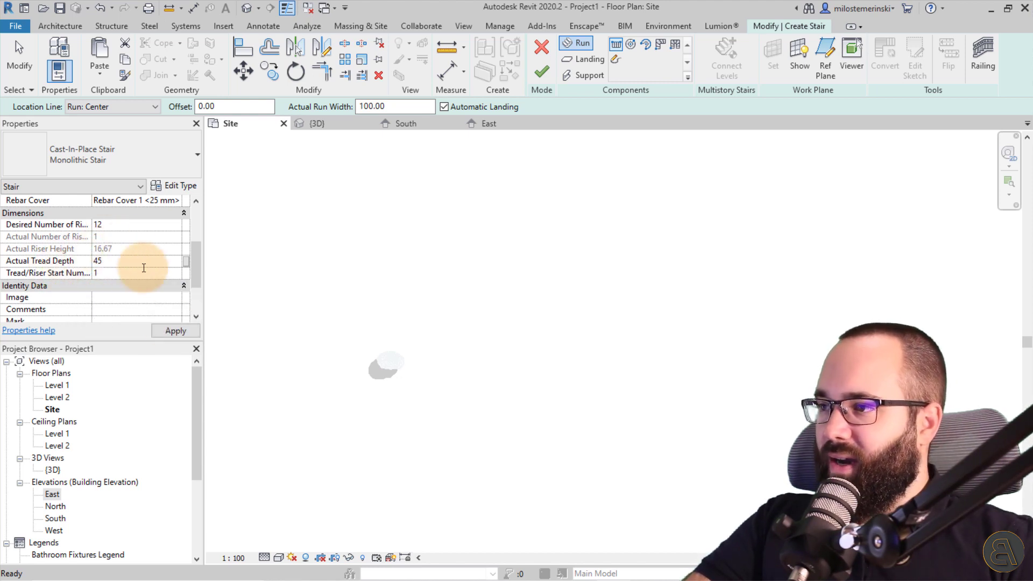
click(174, 331)
click(121, 224)
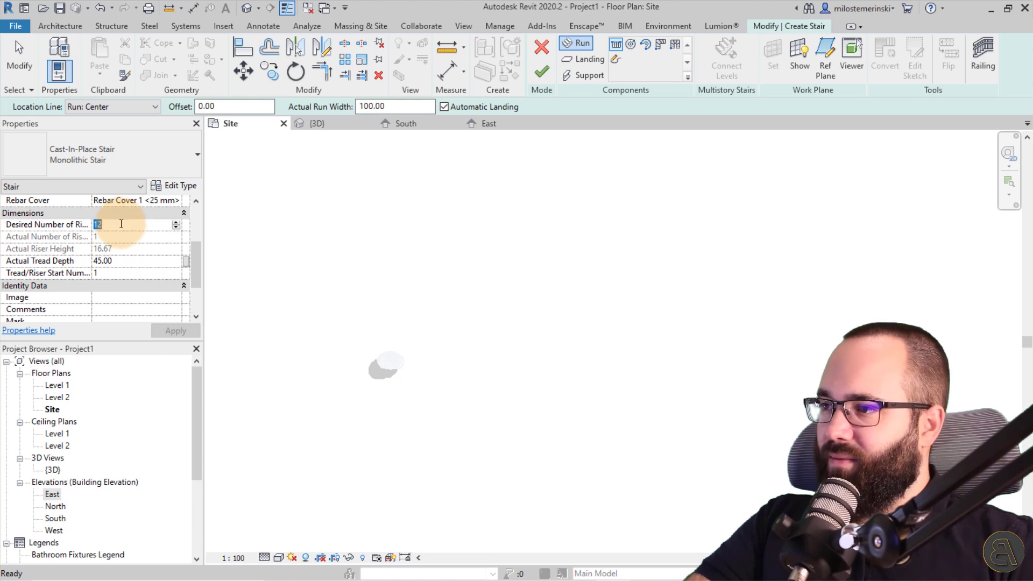
text(11)
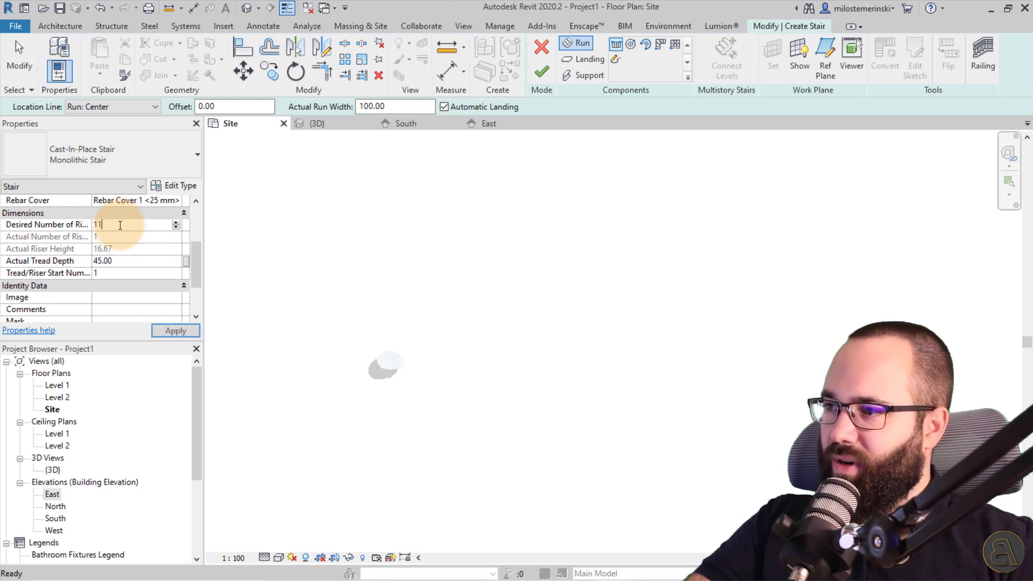
click(167, 329)
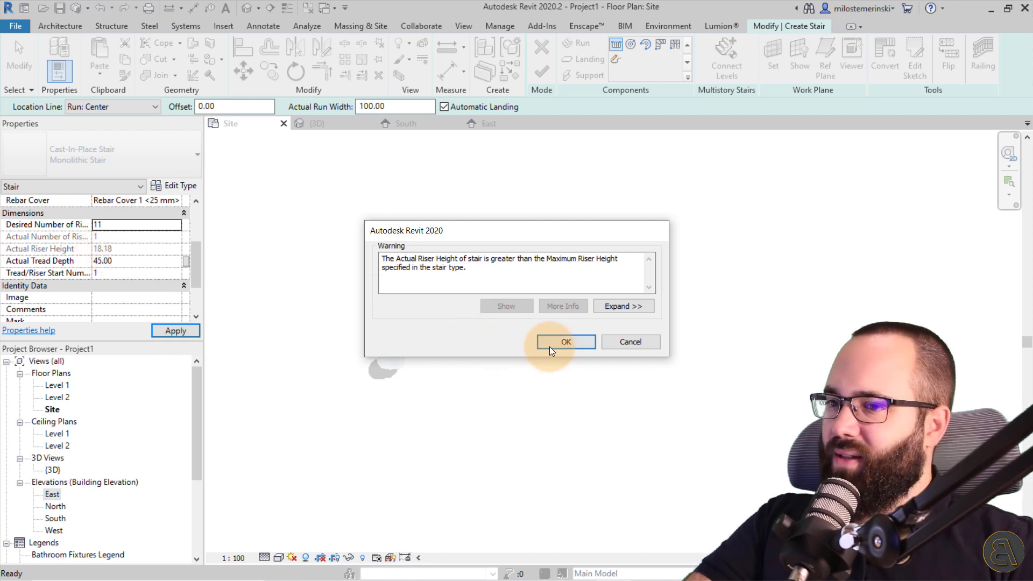
click(565, 342)
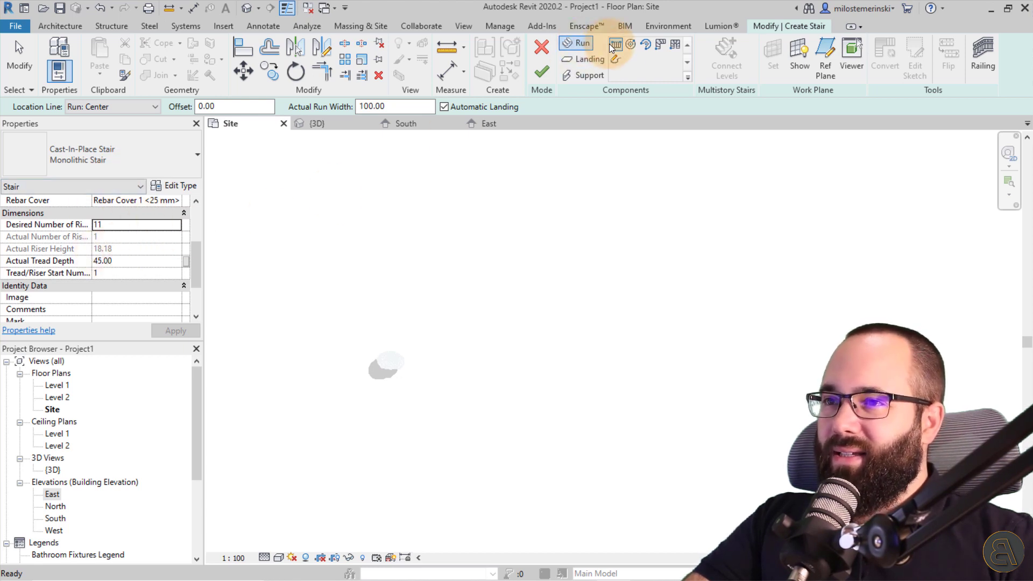
Draw the straight 11-riser stair run and inspect it in the 3D view
click(530, 407)
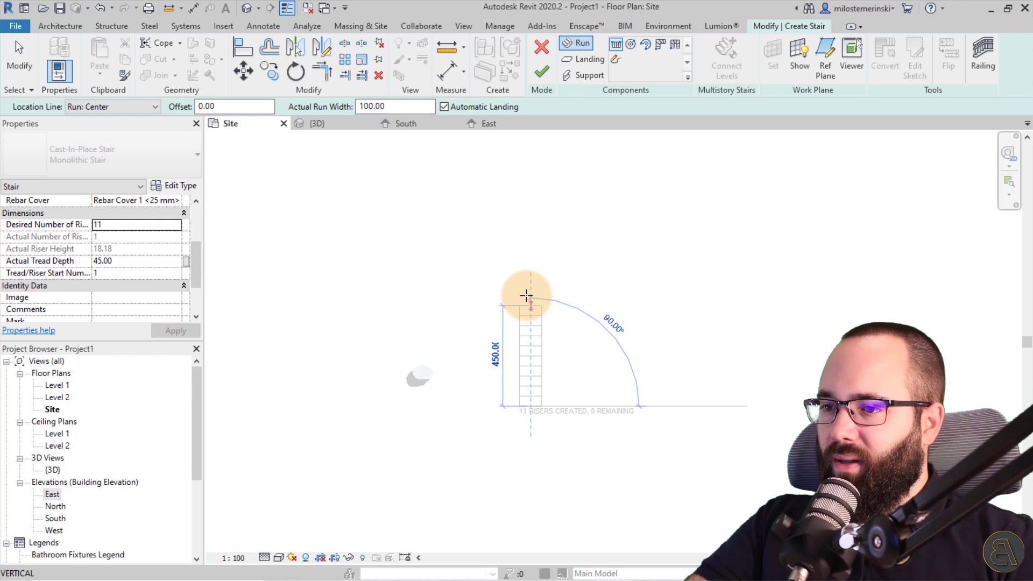
click(530, 249)
key(Escape)
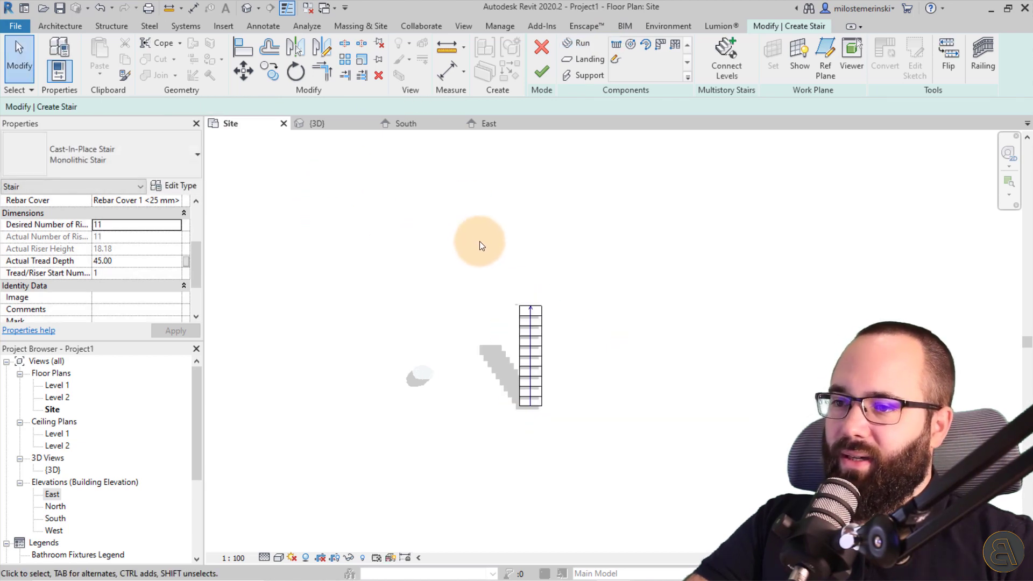
click(331, 126)
scroll(540, 400, down, 5)
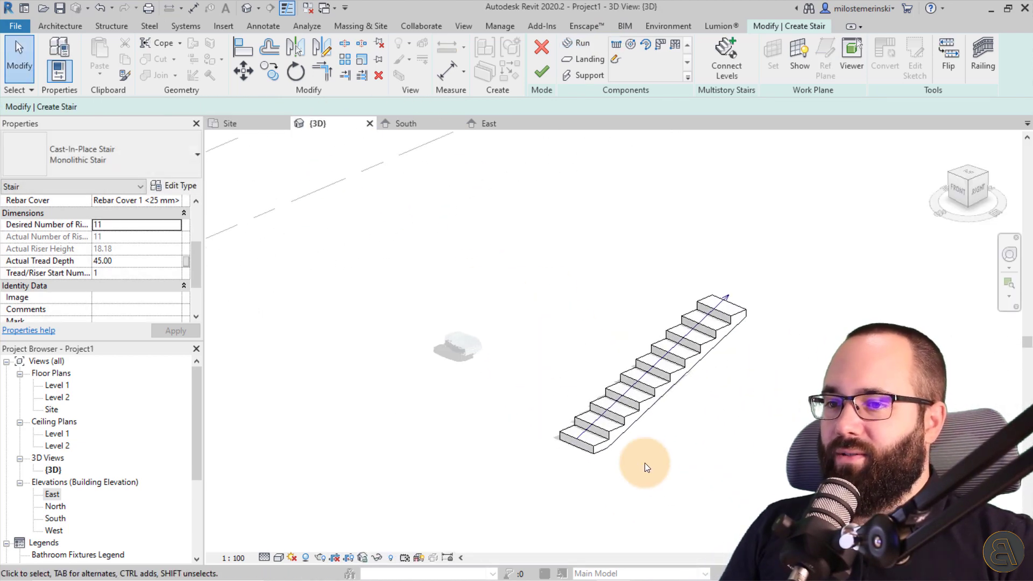
shift+middle_drag(645, 463, 608, 372)
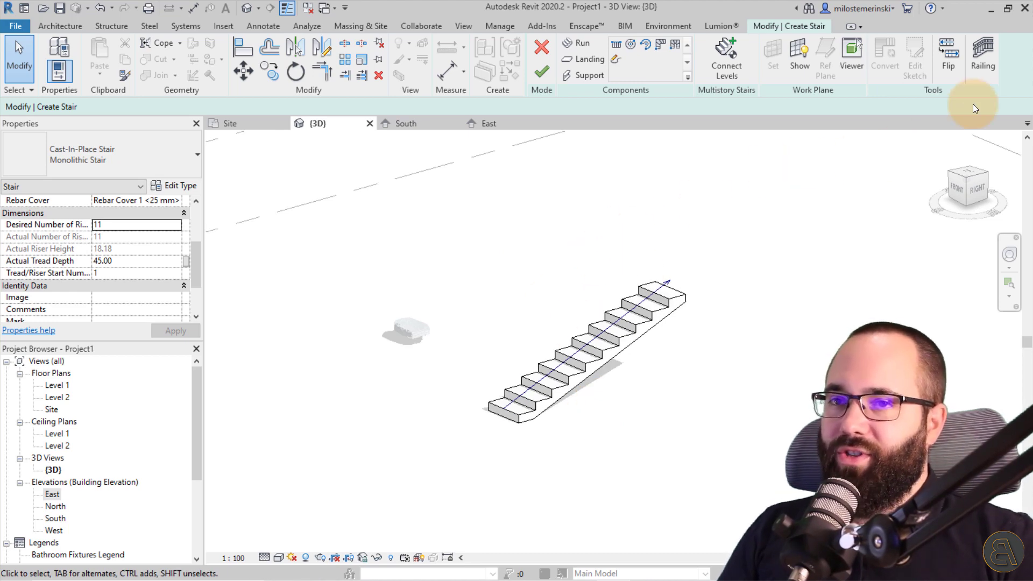
Assign the Default railing type to the stair and finish the stair edit
click(977, 67)
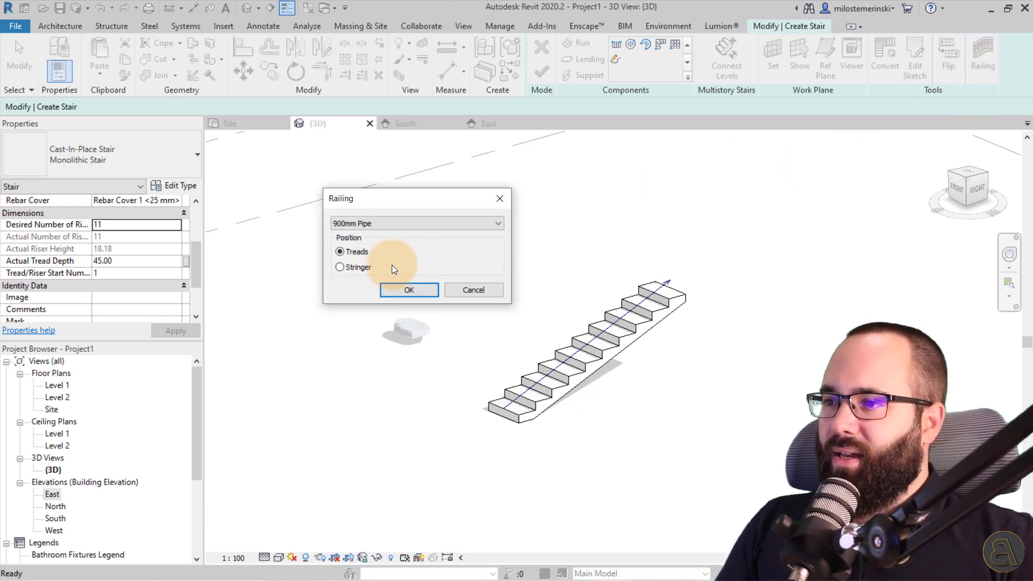
click(371, 223)
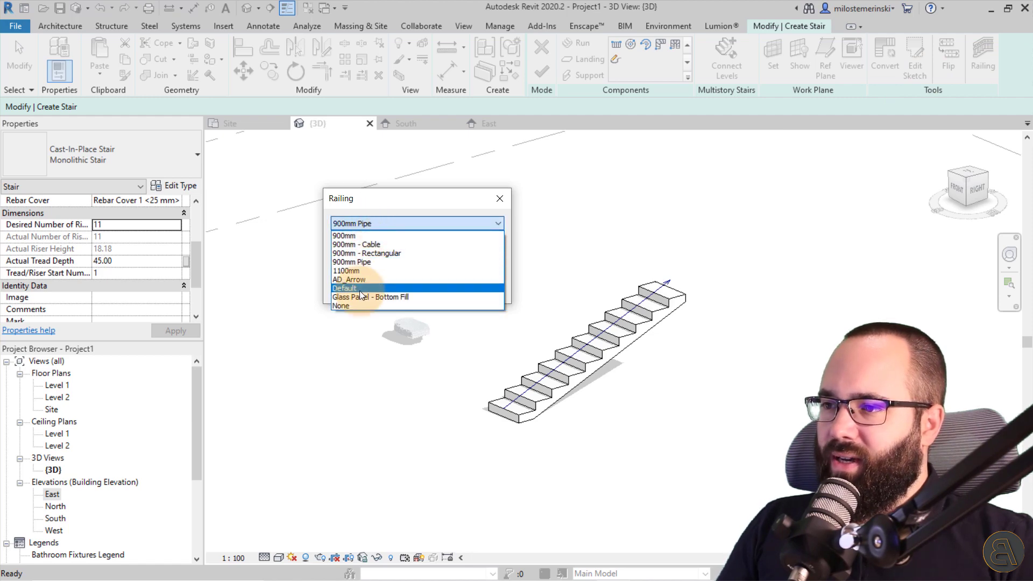
click(359, 288)
click(399, 286)
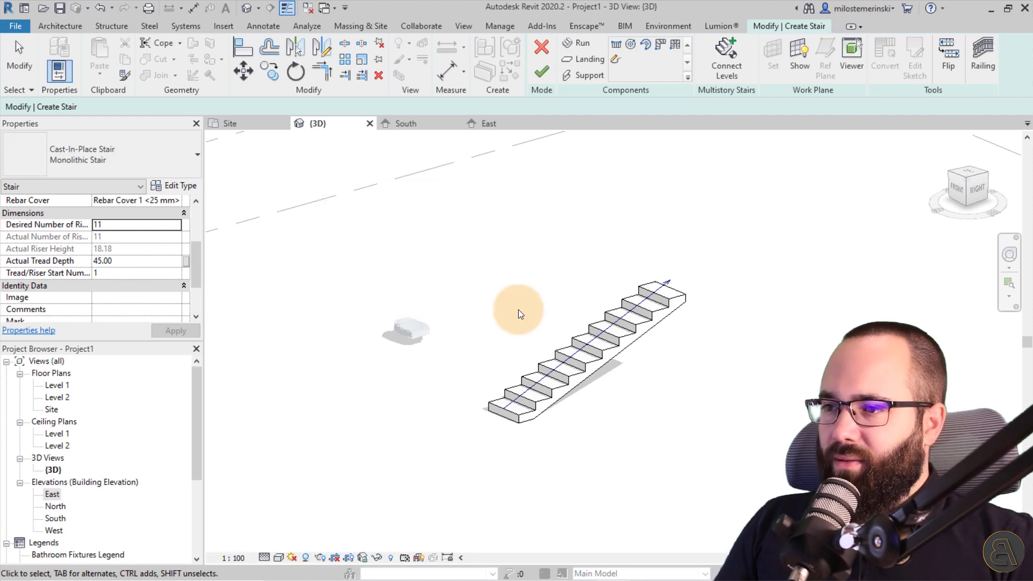
click(535, 82)
scroll(502, 334, down, 2)
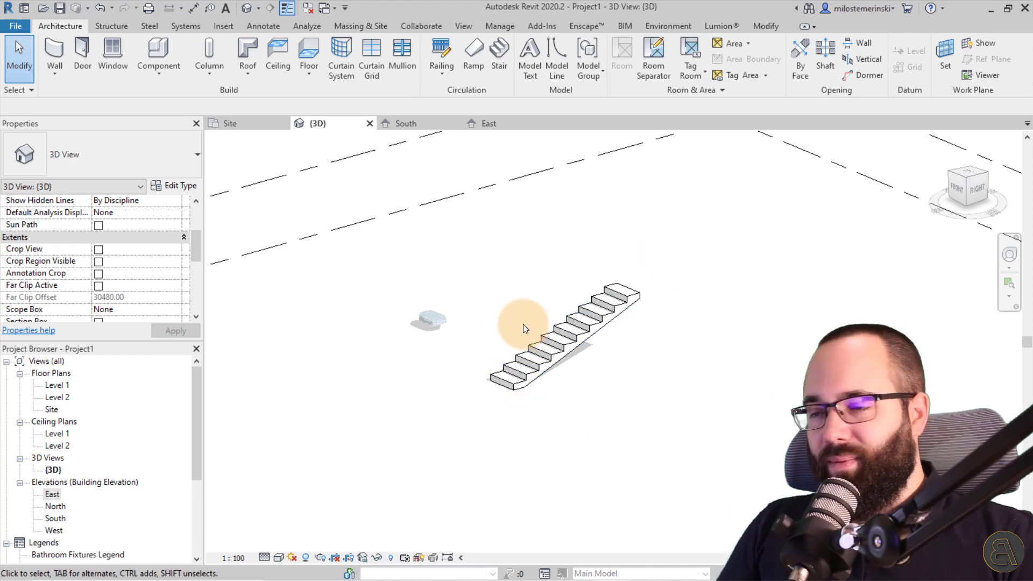
Return to the Site plan, pan below the stair, and start a new Toposurface from Massing & Site
middle_drag(523, 324, 495, 333)
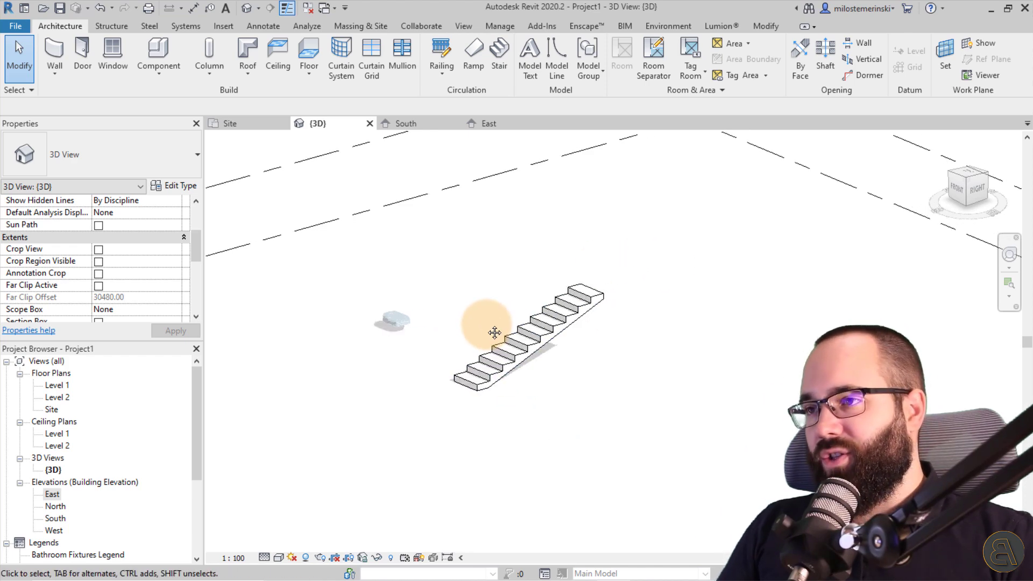
click(258, 127)
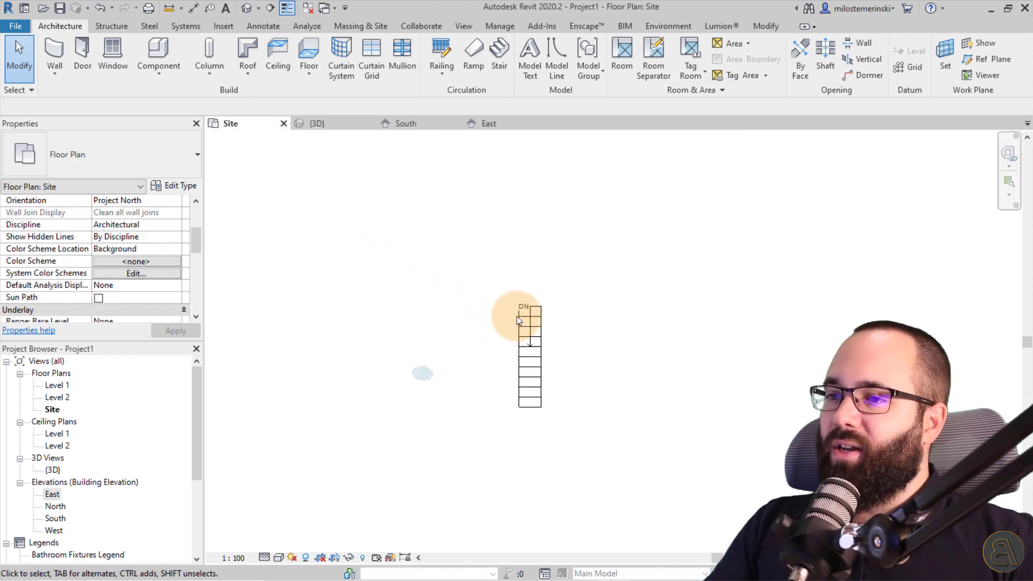
middle_drag(496, 298, 494, 209)
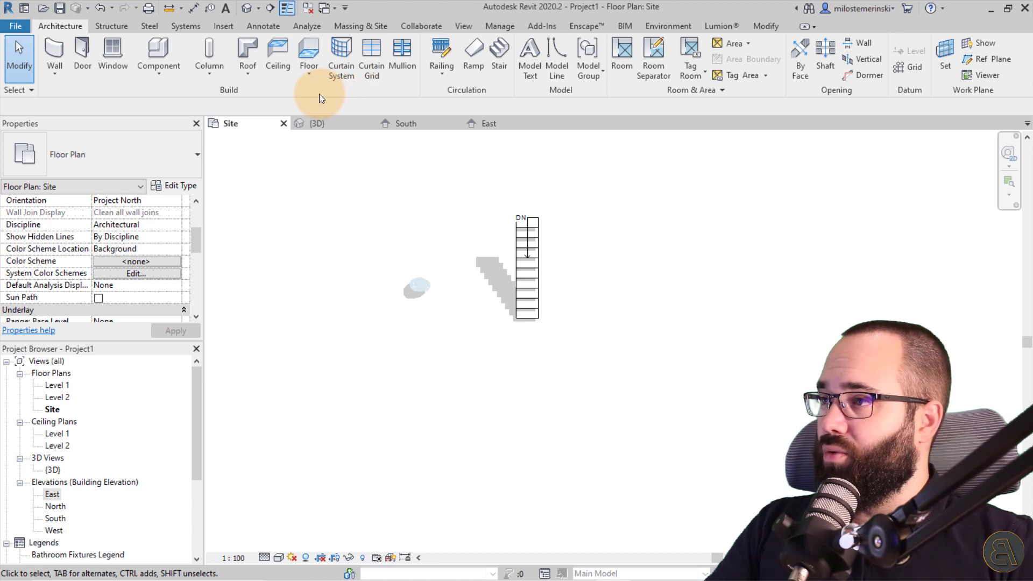
click(338, 27)
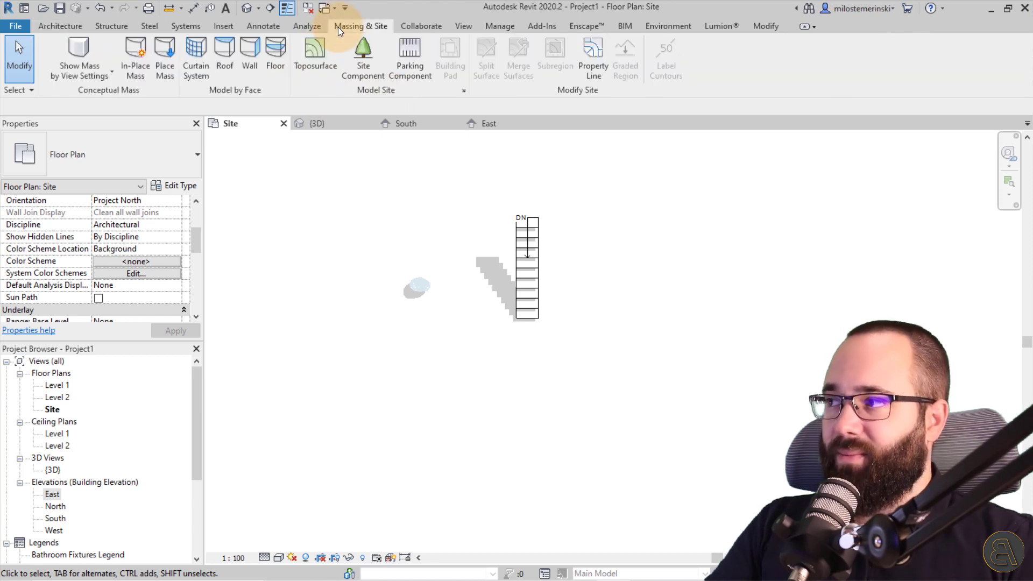
click(318, 70)
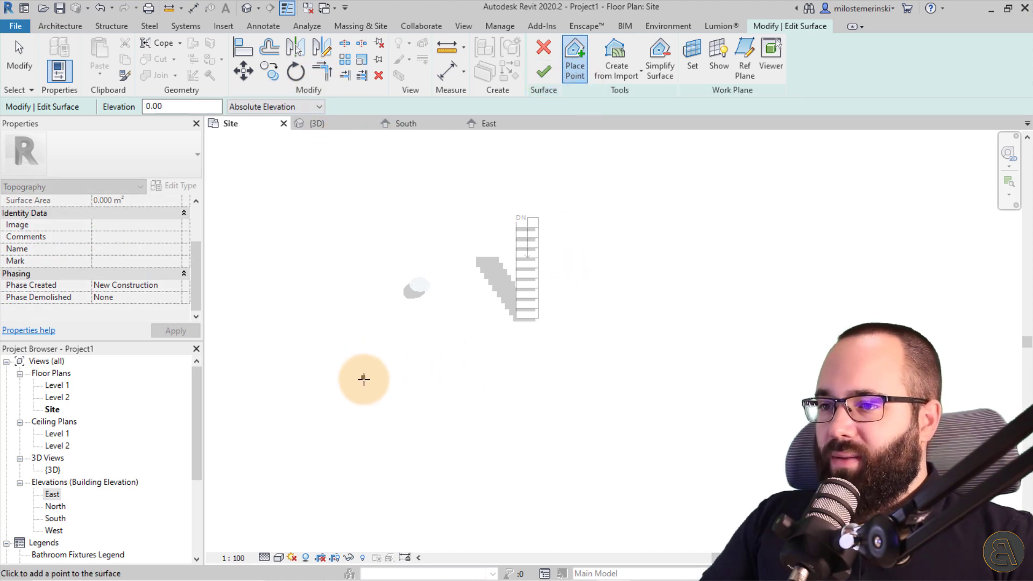
Place two lower rows of four toposurface points each at elevation 0
click(312, 405)
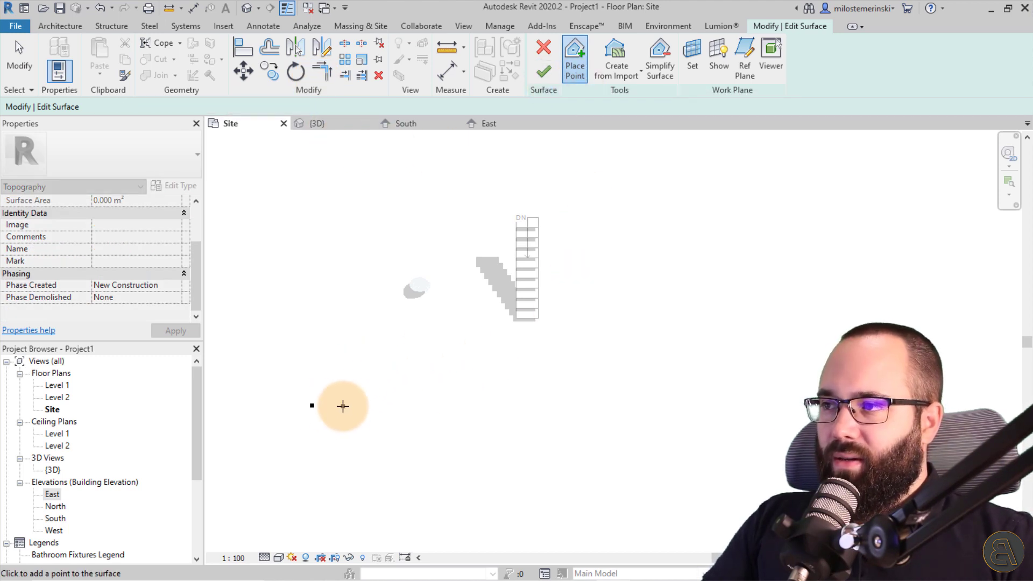
click(457, 419)
click(685, 426)
click(801, 407)
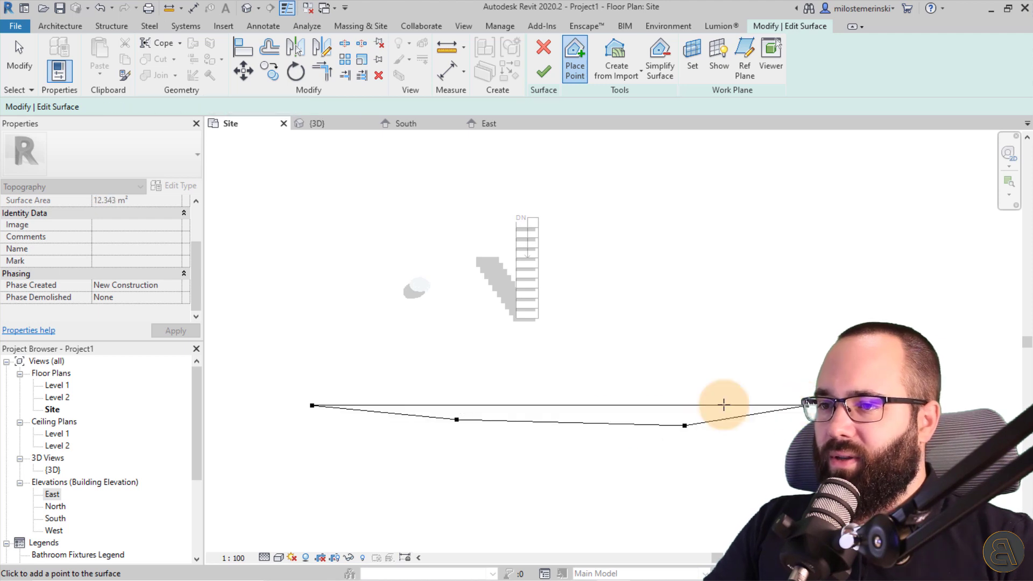
click(314, 322)
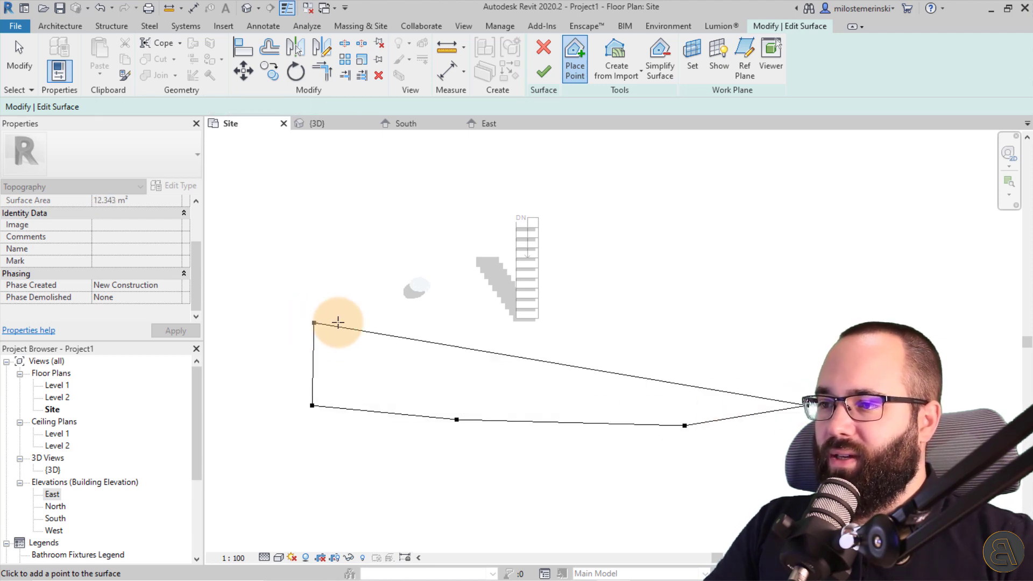
click(448, 323)
click(663, 325)
click(803, 327)
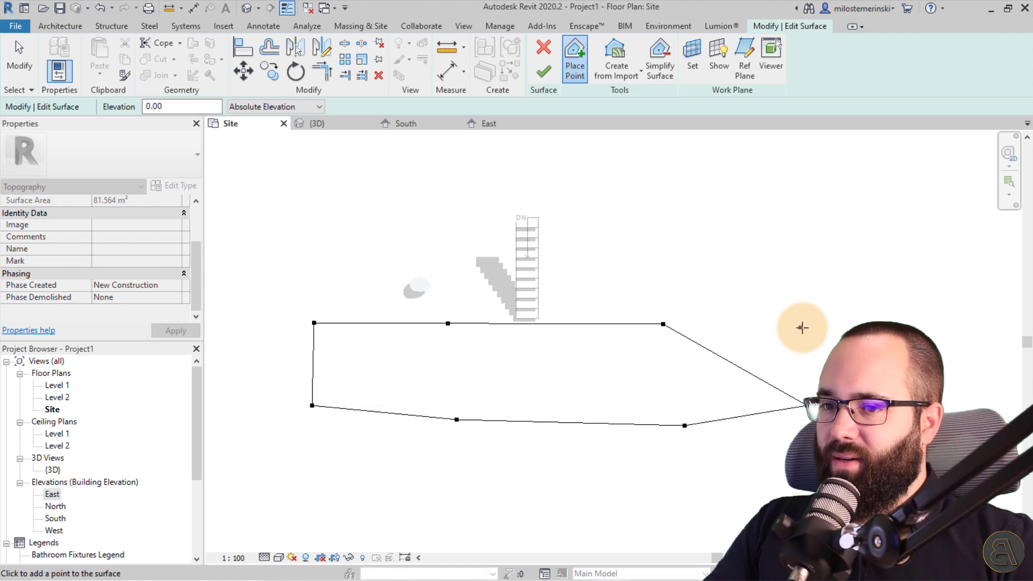
Place an upper row of five points at elevation 200 beyond the stair, then select the right-edge points
click(197, 108)
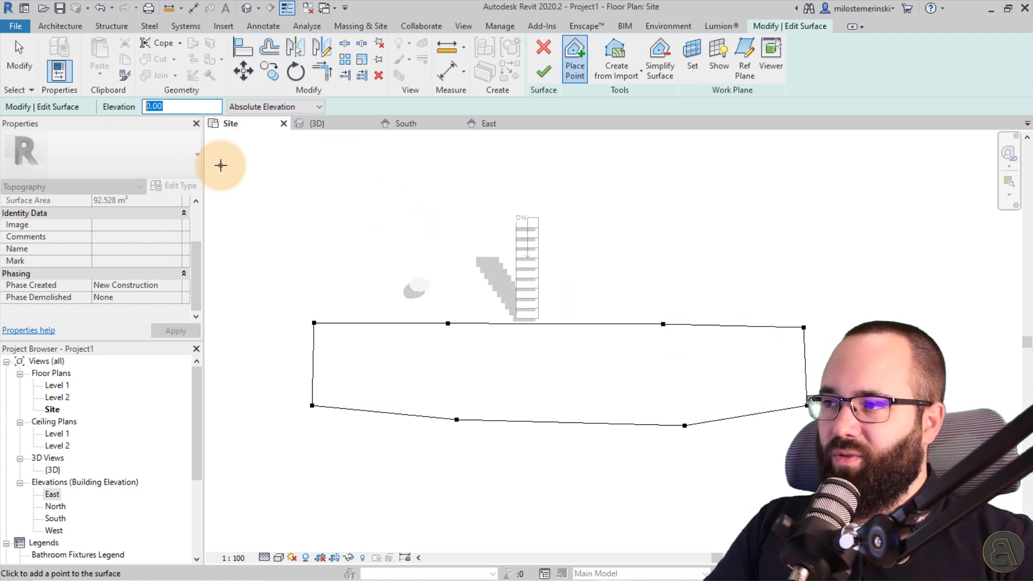
click(227, 133)
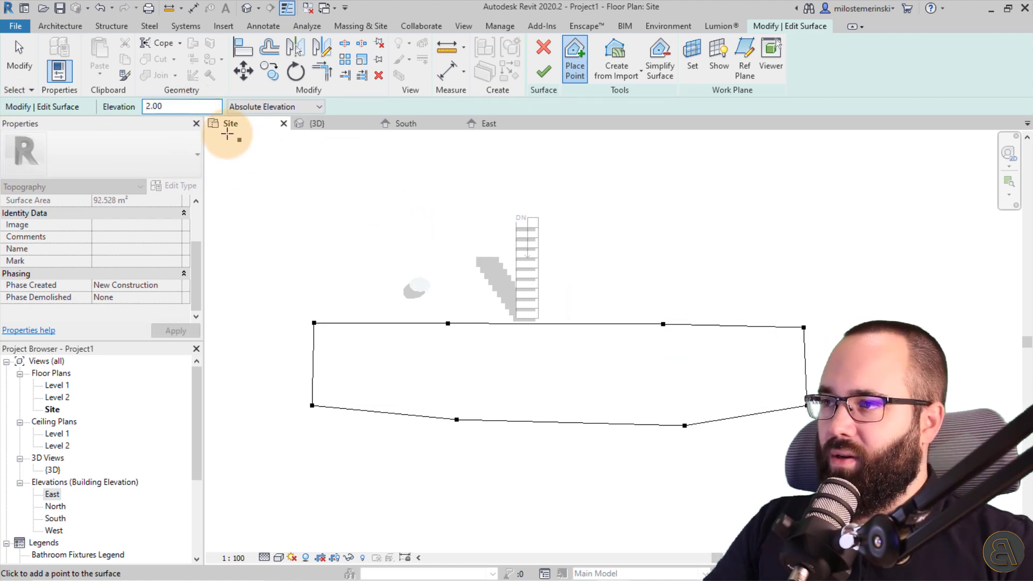
text(200)
key(Return)
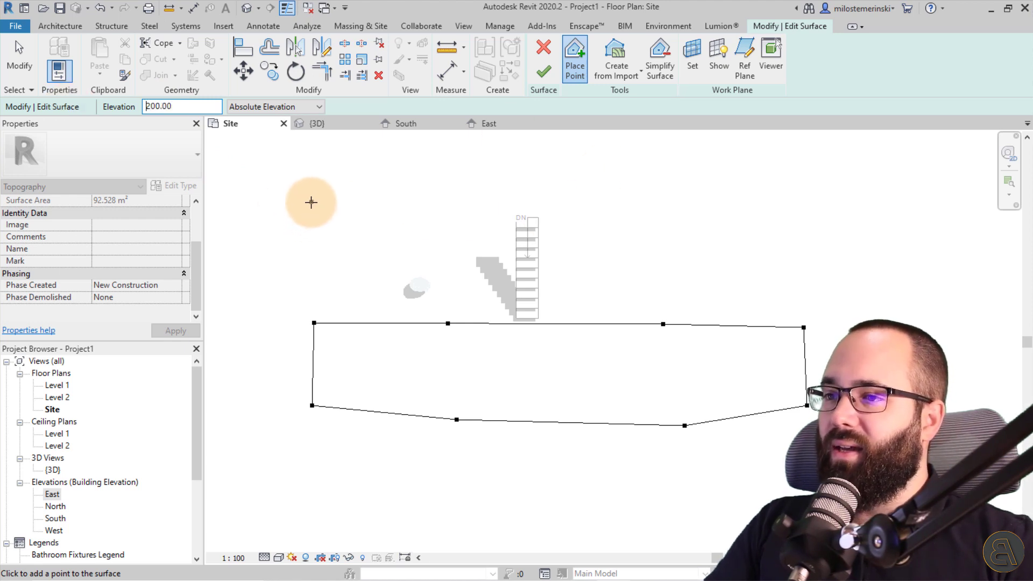
click(311, 201)
click(498, 201)
click(449, 195)
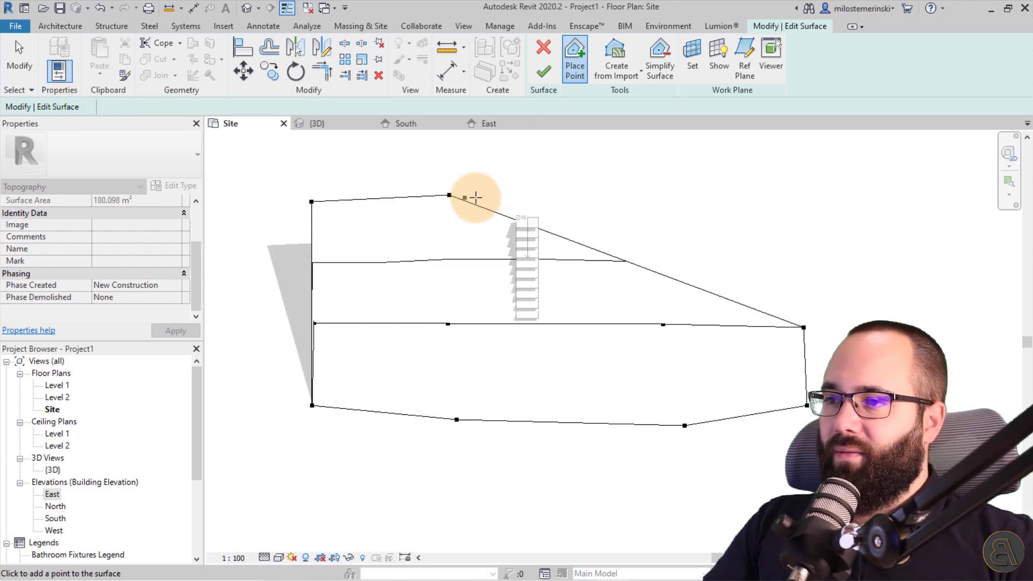
click(656, 205)
click(790, 204)
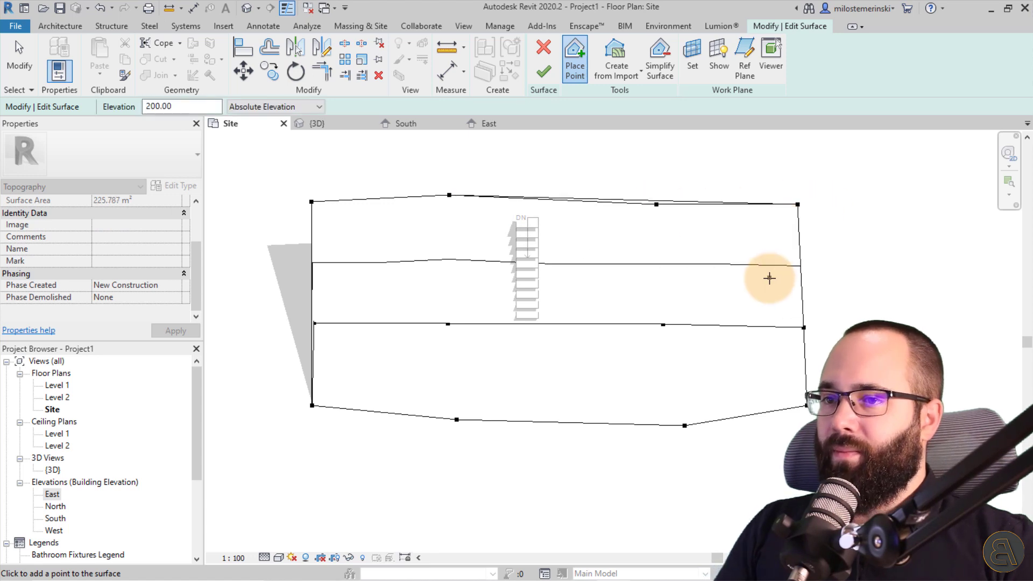
key(Escape)
key(Escape)
drag(754, 161, 863, 466)
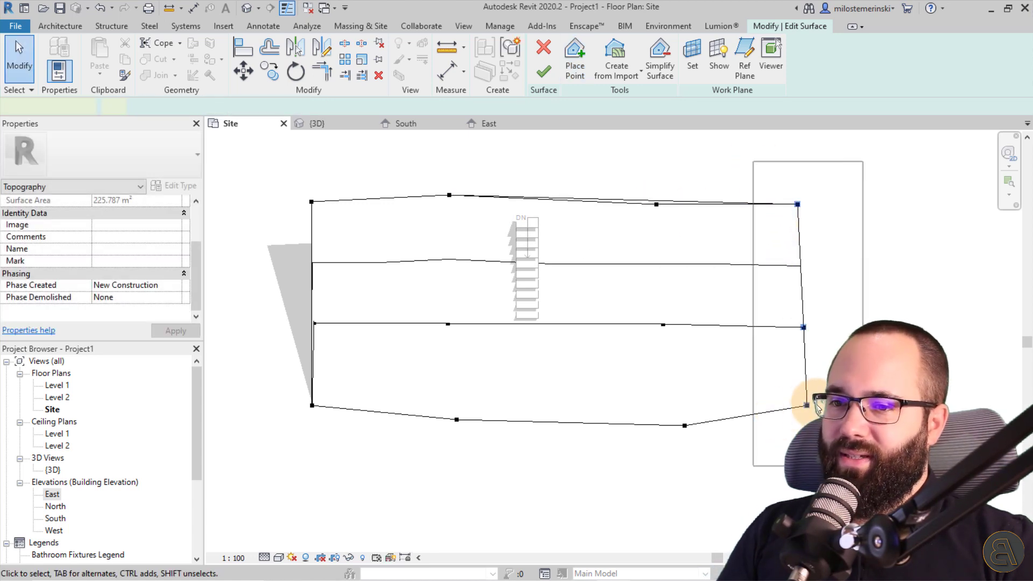
Shift the right-edge and inner boundary points of the toposurface to the left
drag(807, 405, 761, 404)
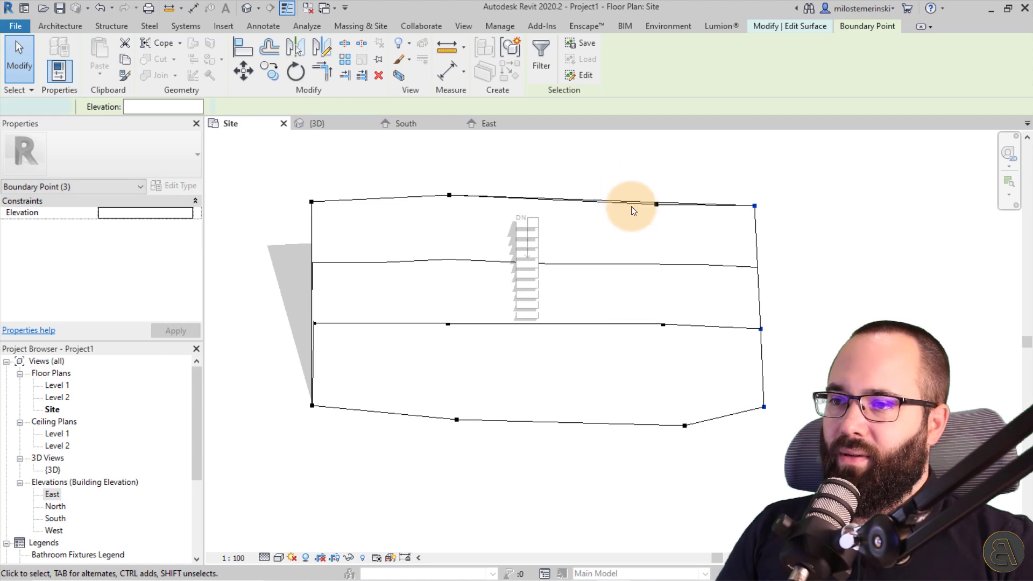
drag(622, 164, 726, 487)
drag(685, 425, 642, 419)
click(638, 446)
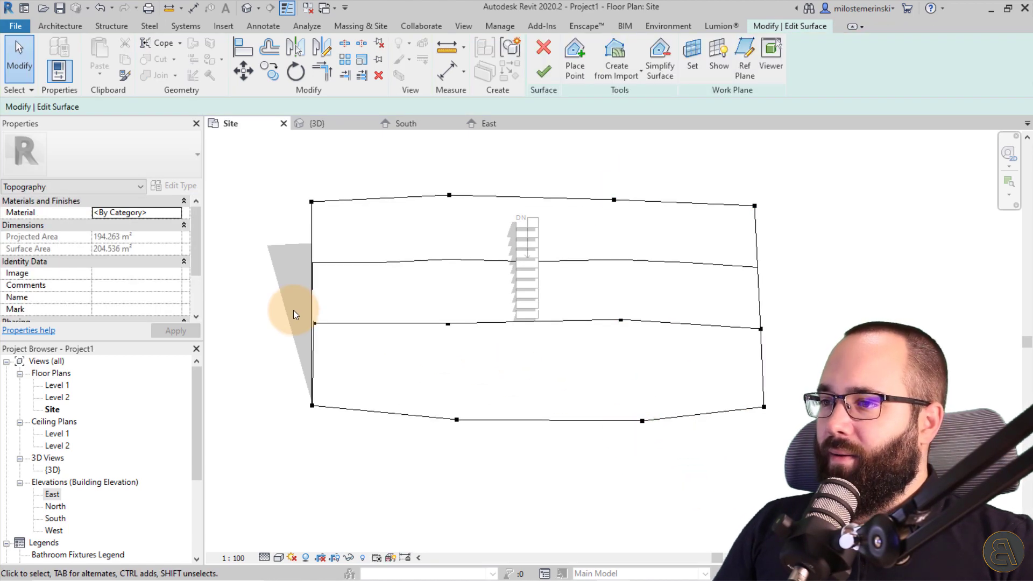
scroll(293, 313, up, 3)
click(350, 353)
scroll(385, 359, down, 3)
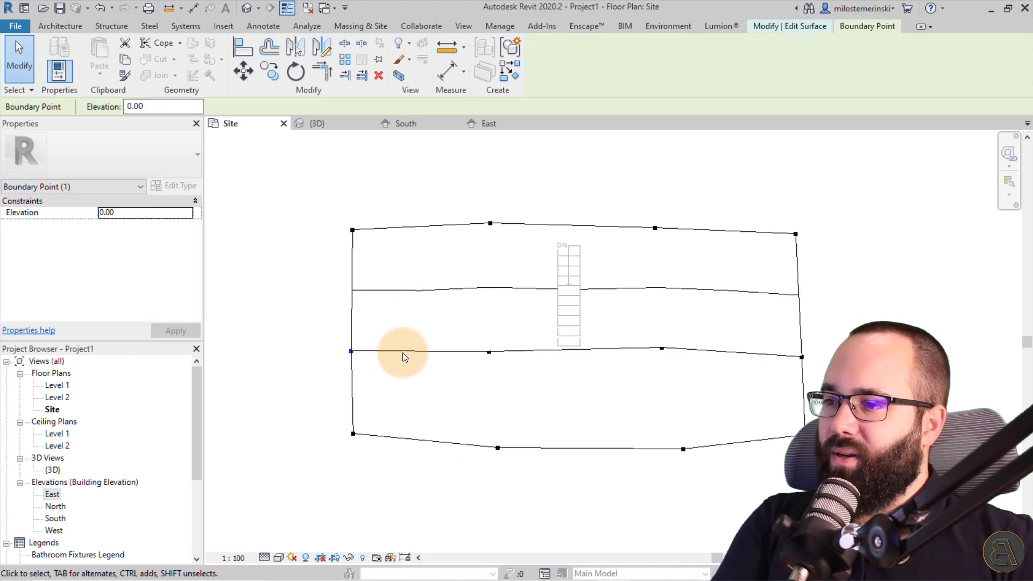
click(418, 307)
Copy the four top boundary points further up the slope to form an upper row
drag(313, 196, 821, 273)
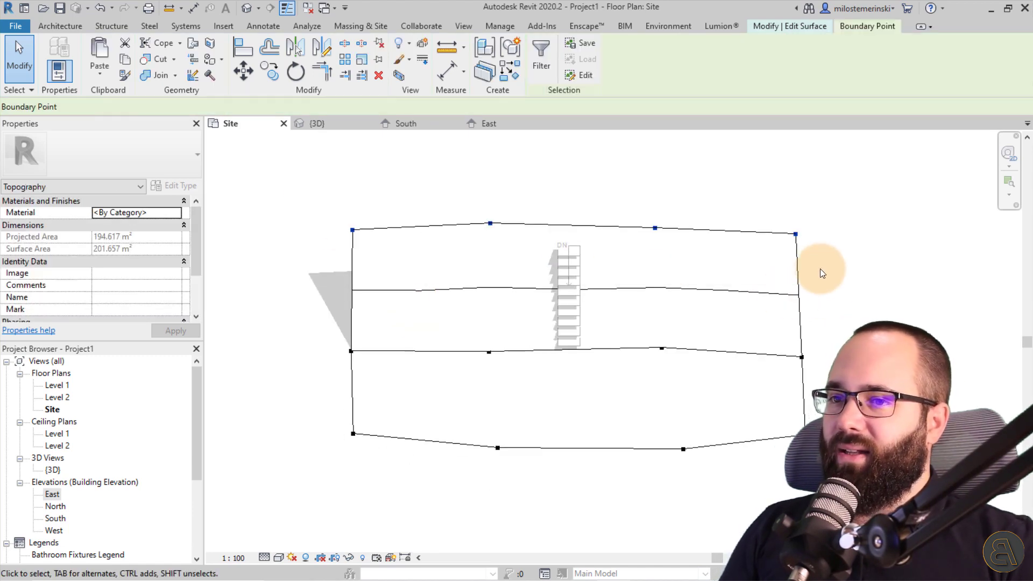
click(269, 72)
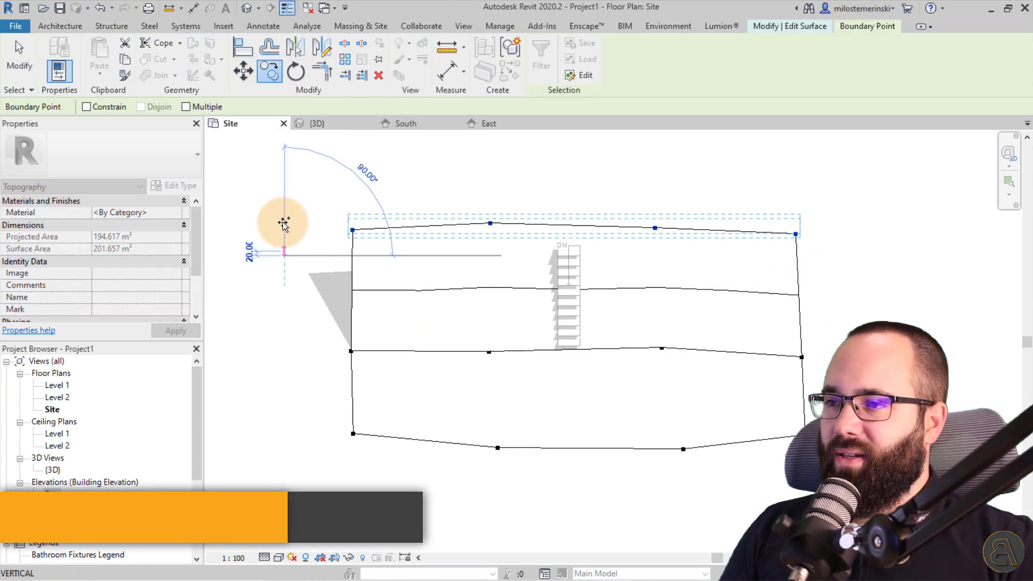
key(c)
key(o)
click(284, 223)
click(285, 152)
click(407, 234)
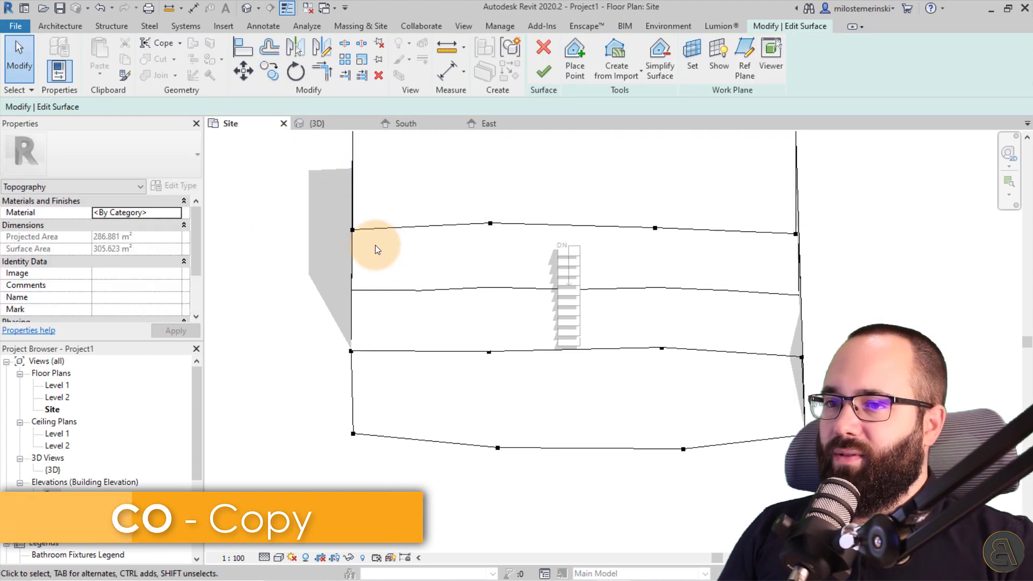
middle_drag(376, 250, 357, 300)
Fine-tune the left- and right-edge boundary points and check their elevations
drag(323, 283, 376, 346)
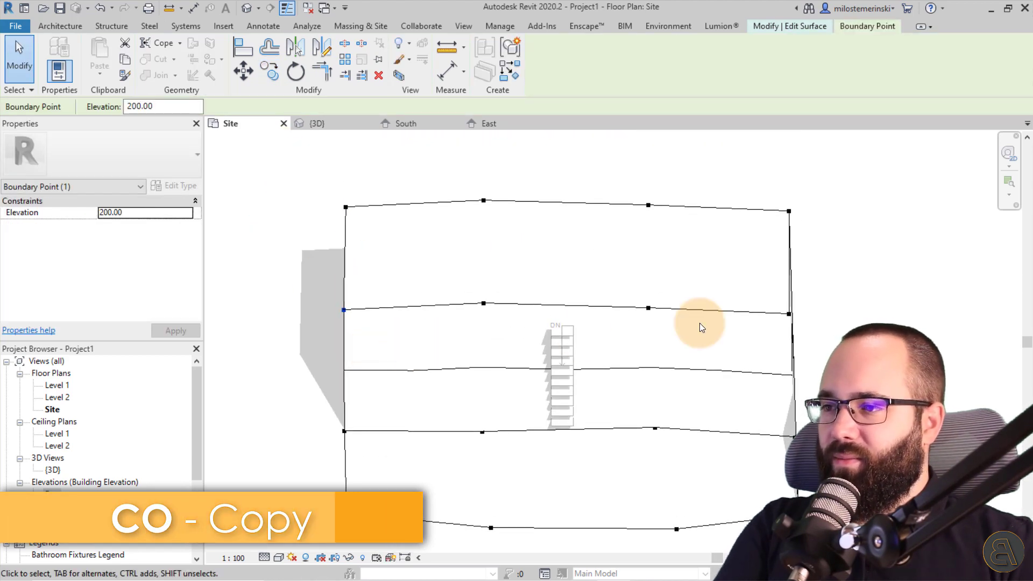
drag(789, 314, 795, 314)
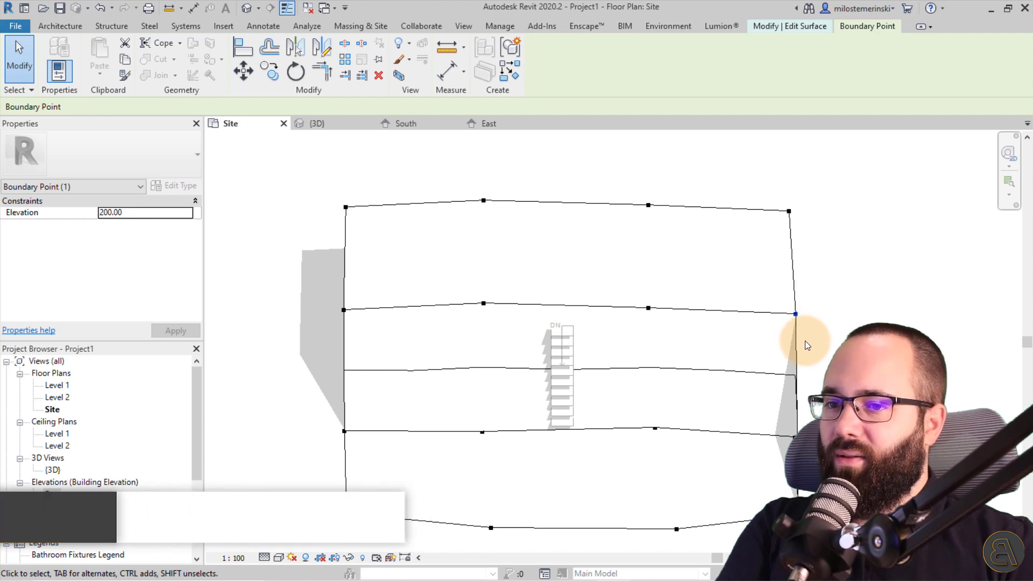
drag(807, 409, 767, 466)
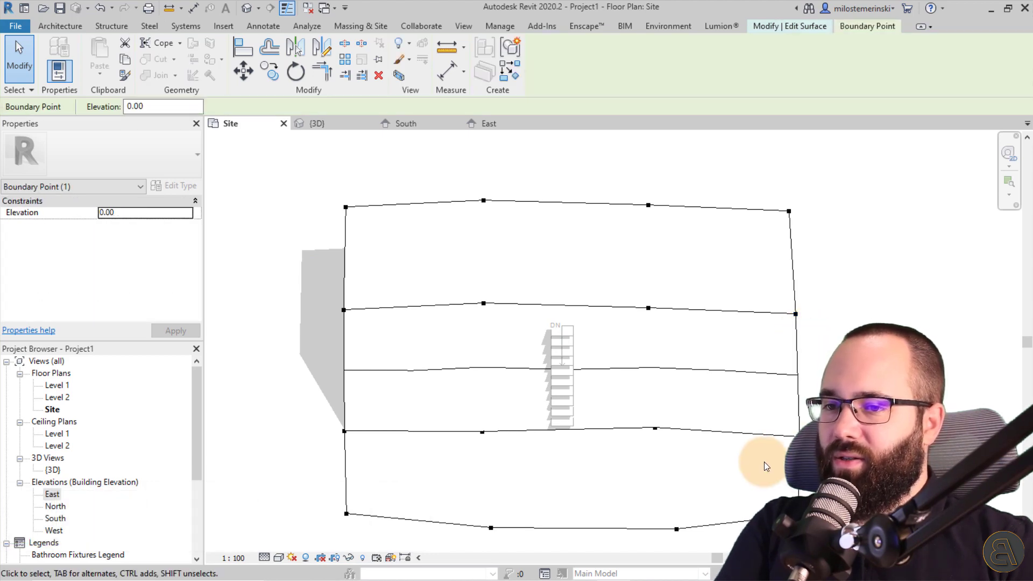
key(Escape)
Orbit the {3D} view of the graded slope and finish the toposurface edit
click(330, 125)
shift+middle_drag(509, 238, 525, 278)
click(543, 73)
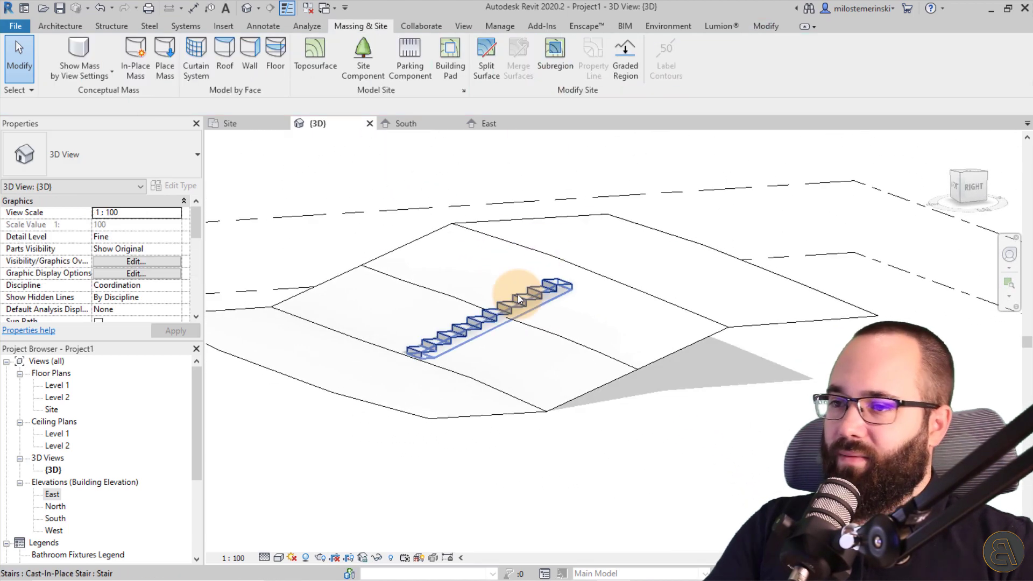
Zoom and pan around the stair to see its treads buried in the slope, then select the toposurface
click(517, 295)
scroll(480, 339, up, 4)
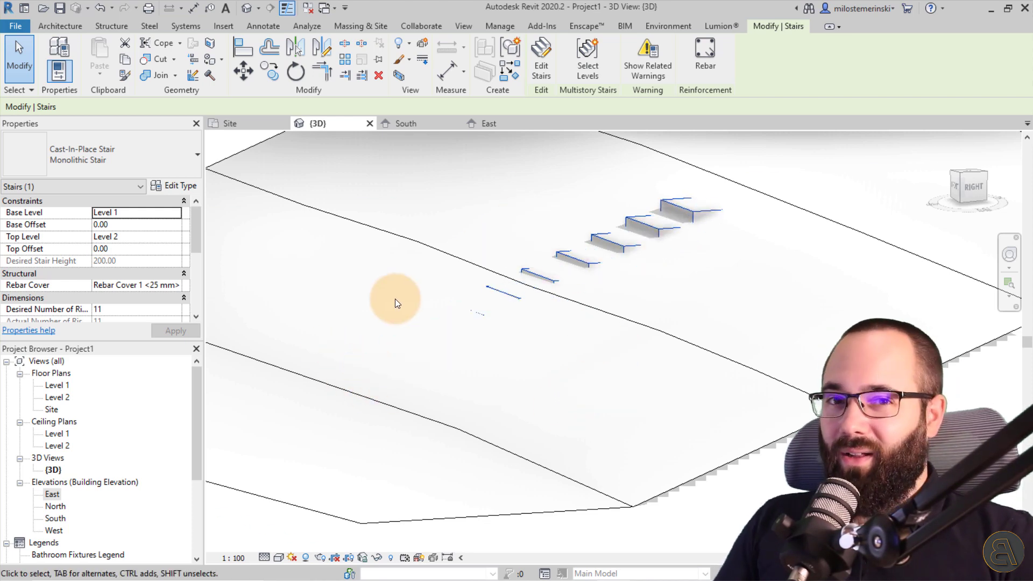
scroll(461, 323, up, 2)
scroll(517, 300, down, 3)
middle_drag(517, 300, 558, 211)
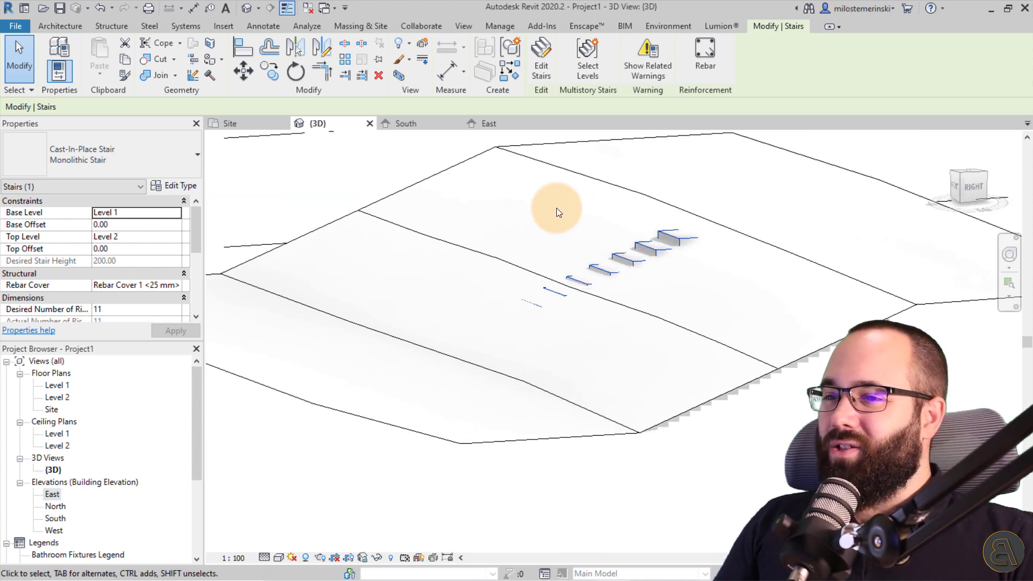
click(566, 391)
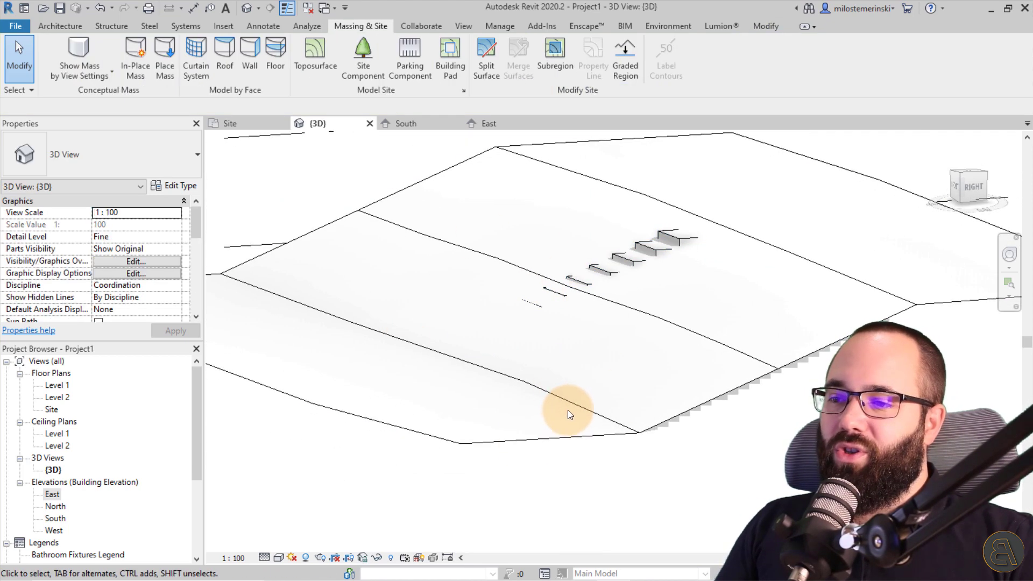
click(571, 405)
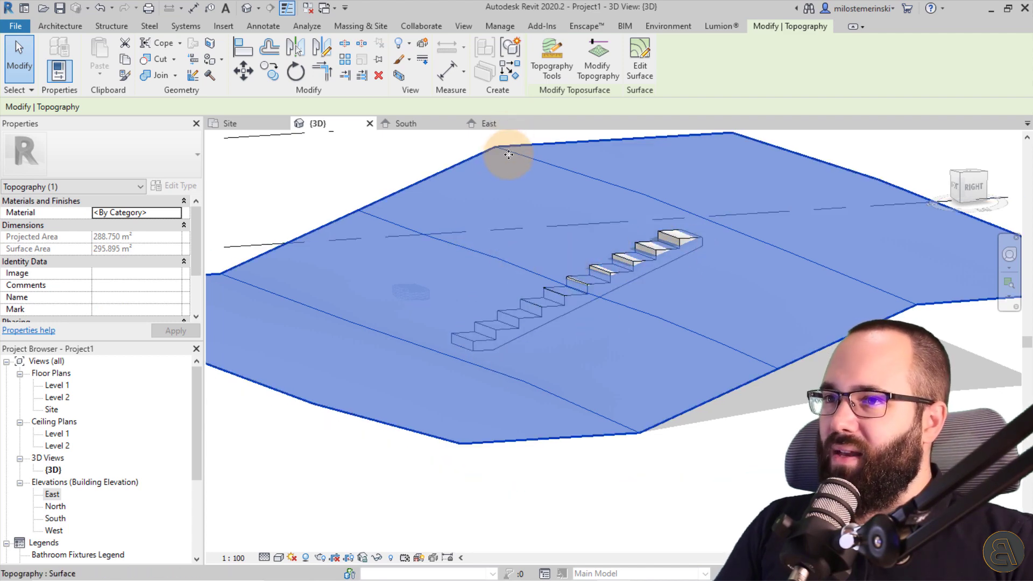
Enter Edit Surface and fit the toposurface's boundary points in the Site floor plan
click(644, 73)
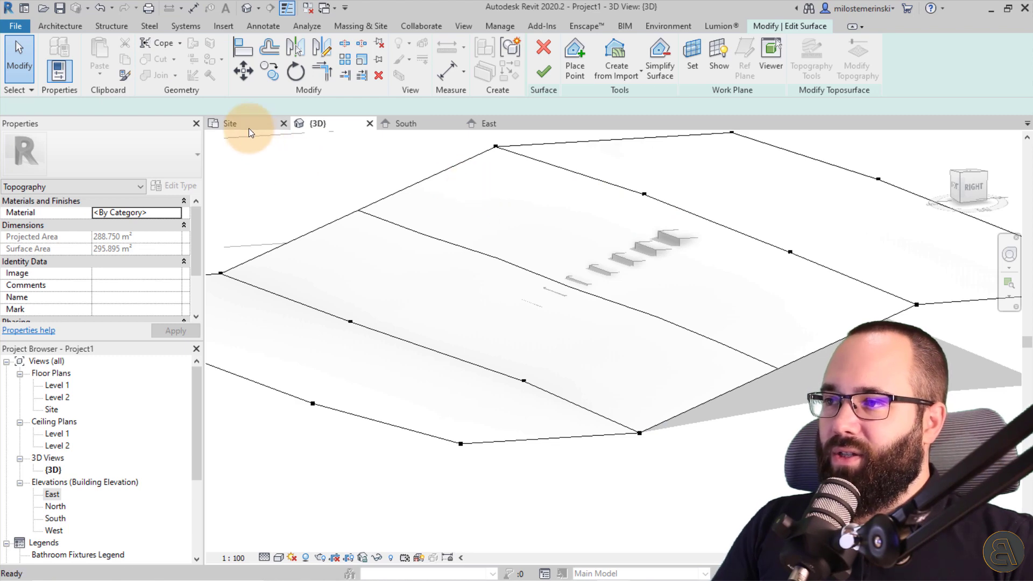
click(231, 124)
scroll(605, 409, up, 3)
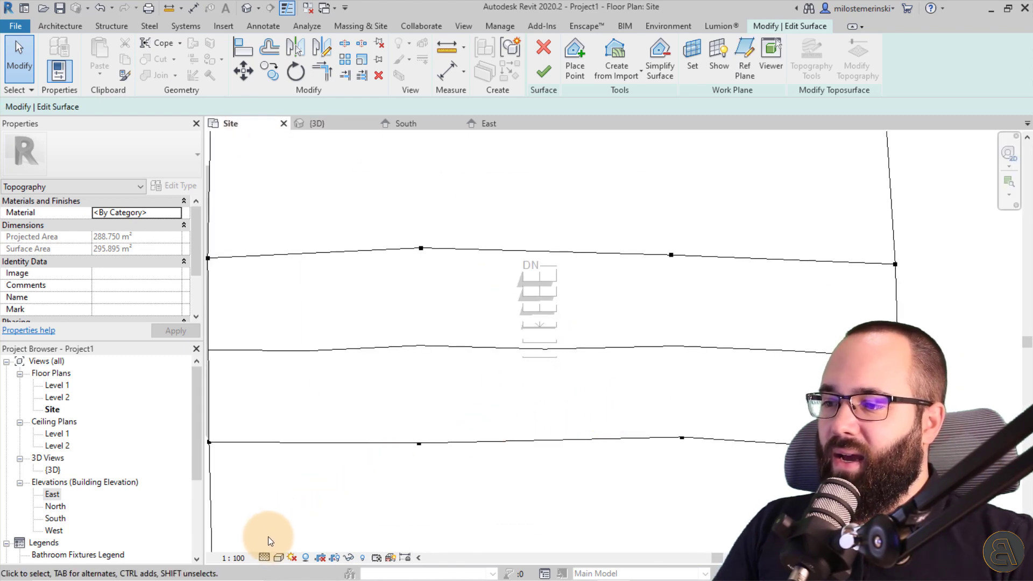
middle_drag(501, 215, 496, 175)
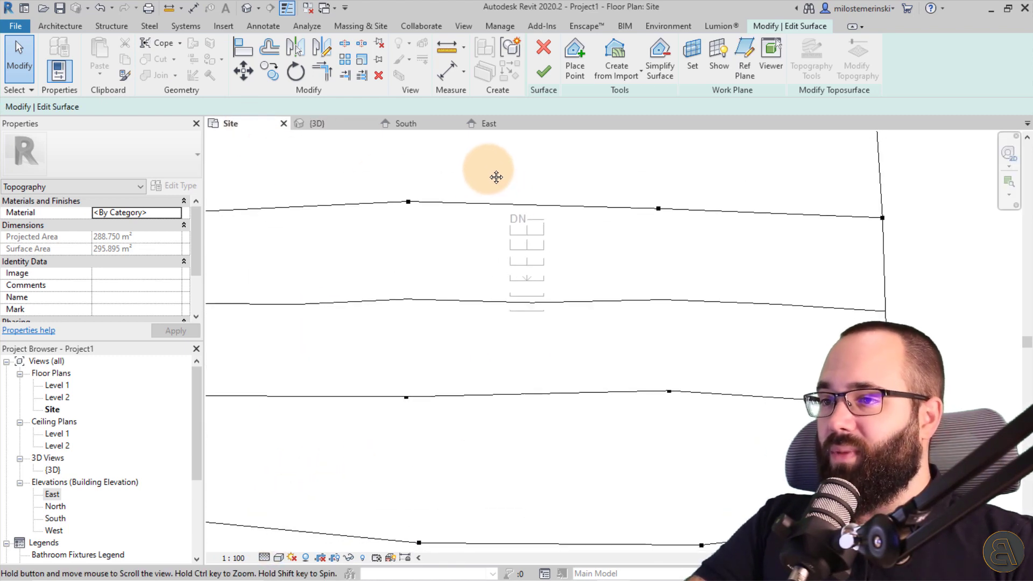
scroll(479, 173, down, 2)
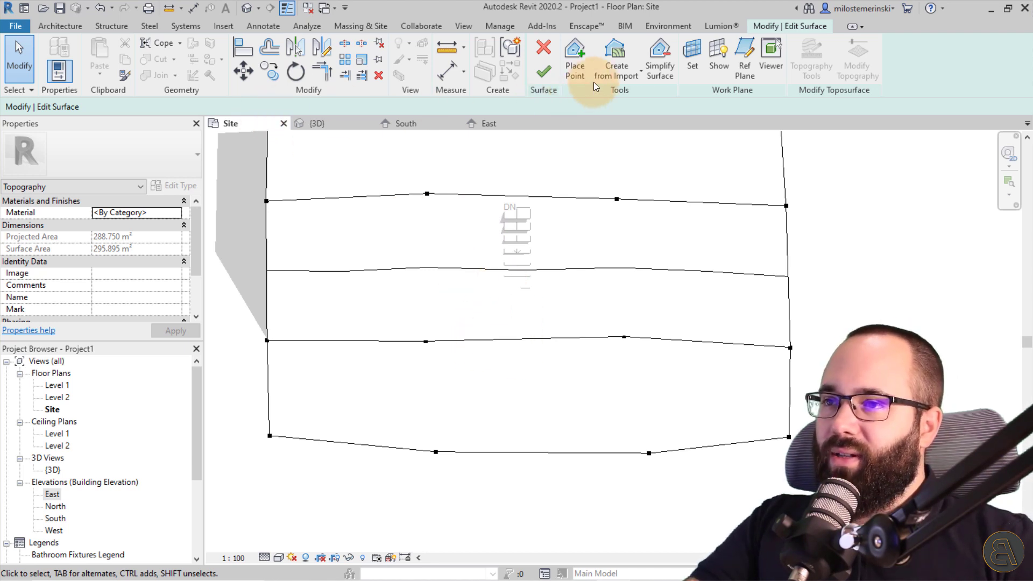
Set Place Point to Relative to Surface with elevation 0
click(578, 74)
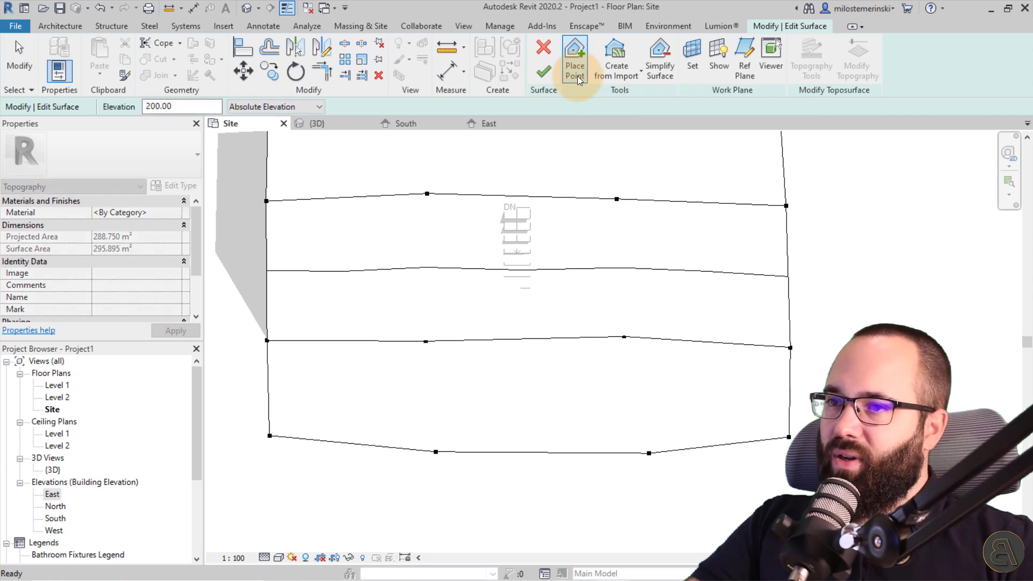
click(272, 109)
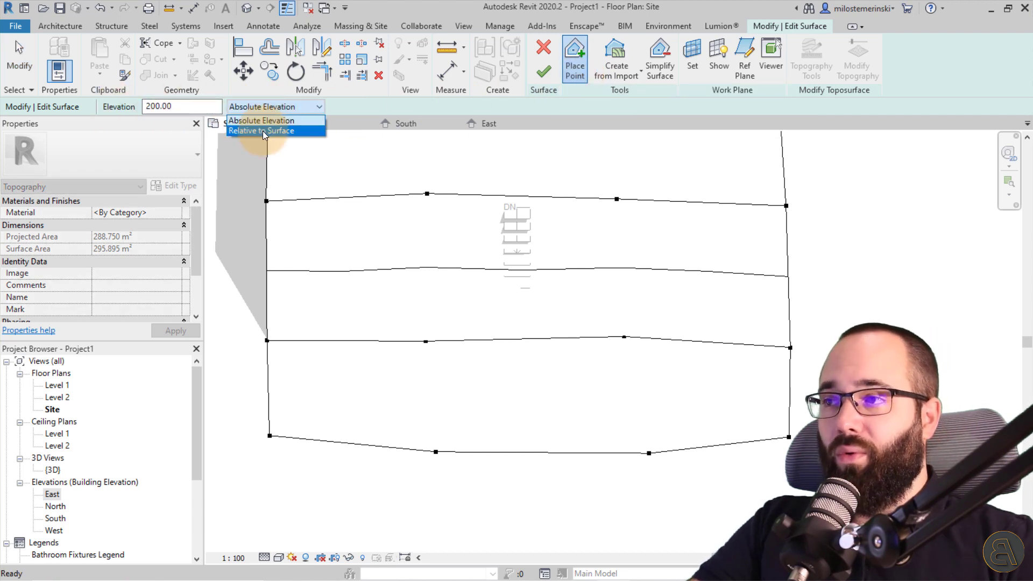
click(263, 131)
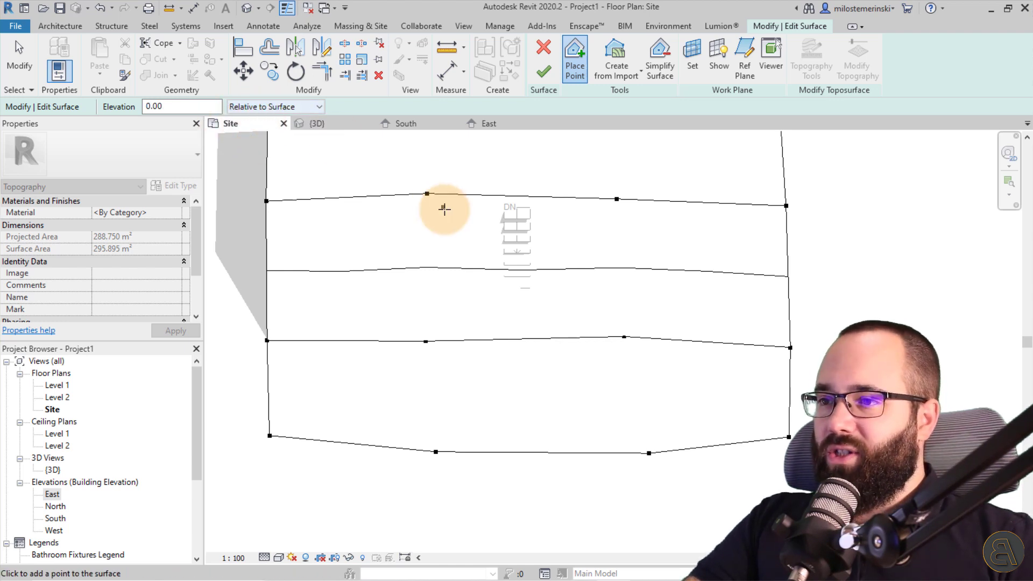
click(294, 170)
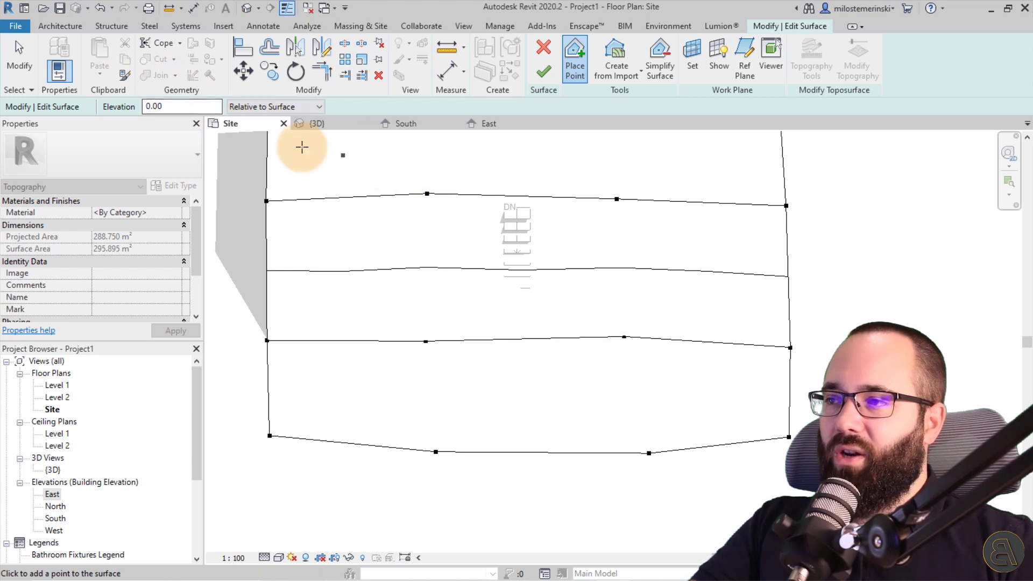
click(157, 107)
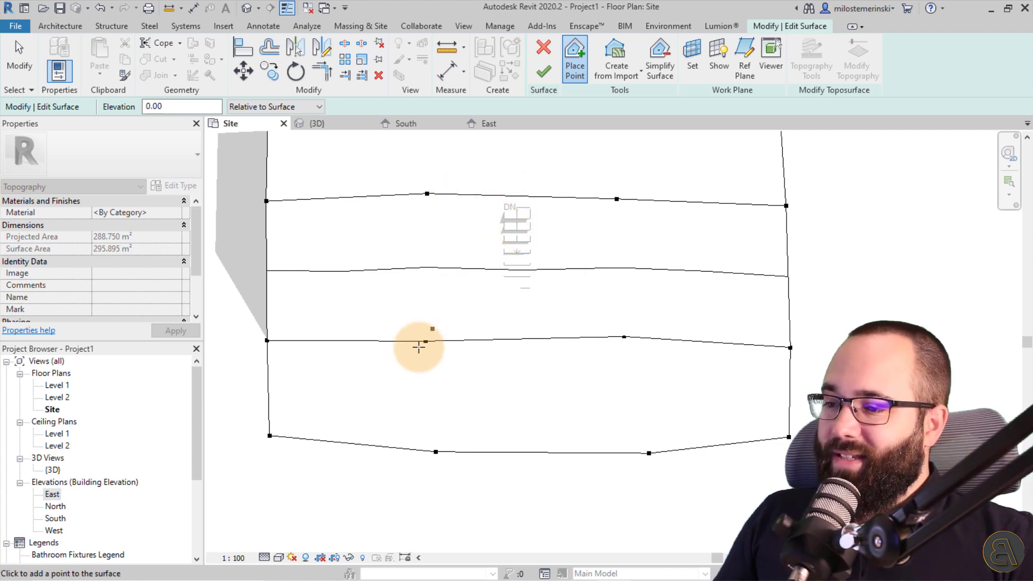
Switch the Site plan's visual style to Wireframe
scroll(529, 219, up, 2)
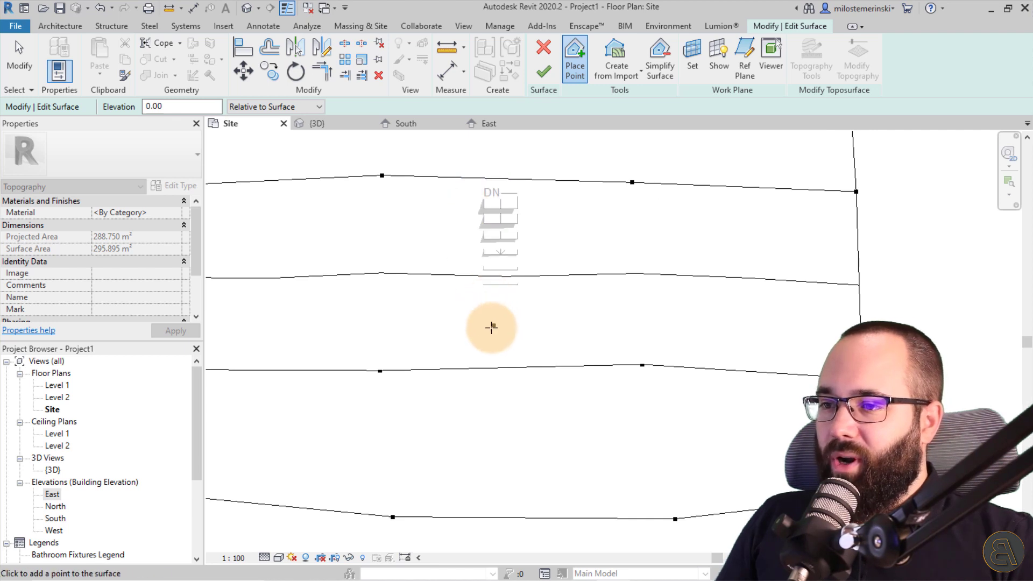
click(264, 558)
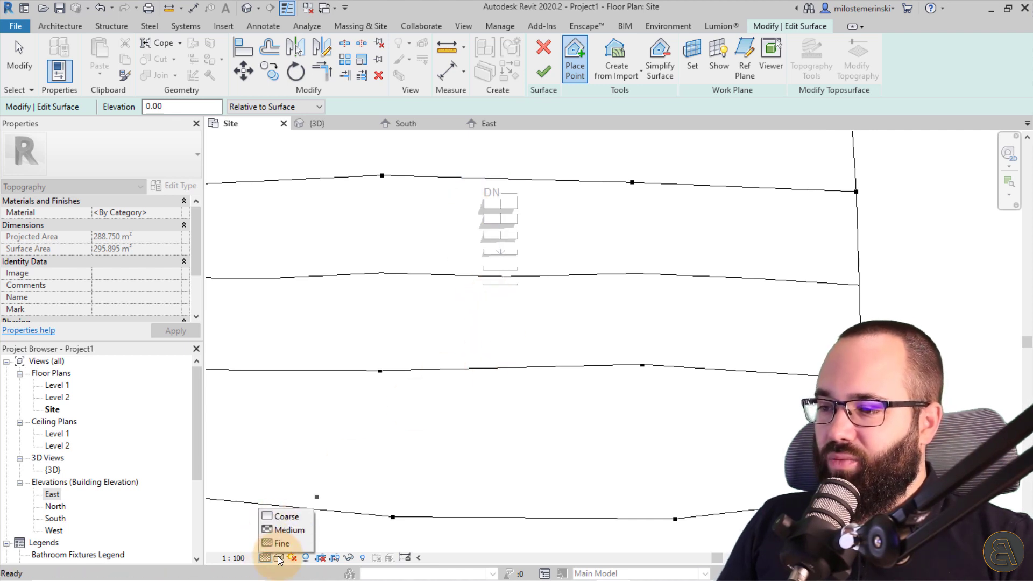
click(279, 558)
click(301, 477)
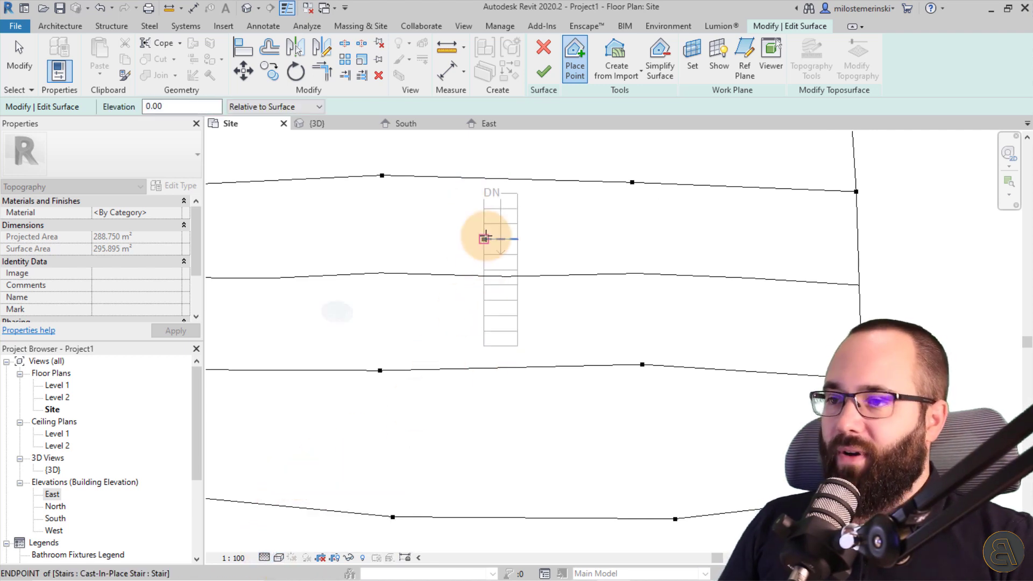
scroll(498, 212, up, 3)
scroll(452, 188, down, 1)
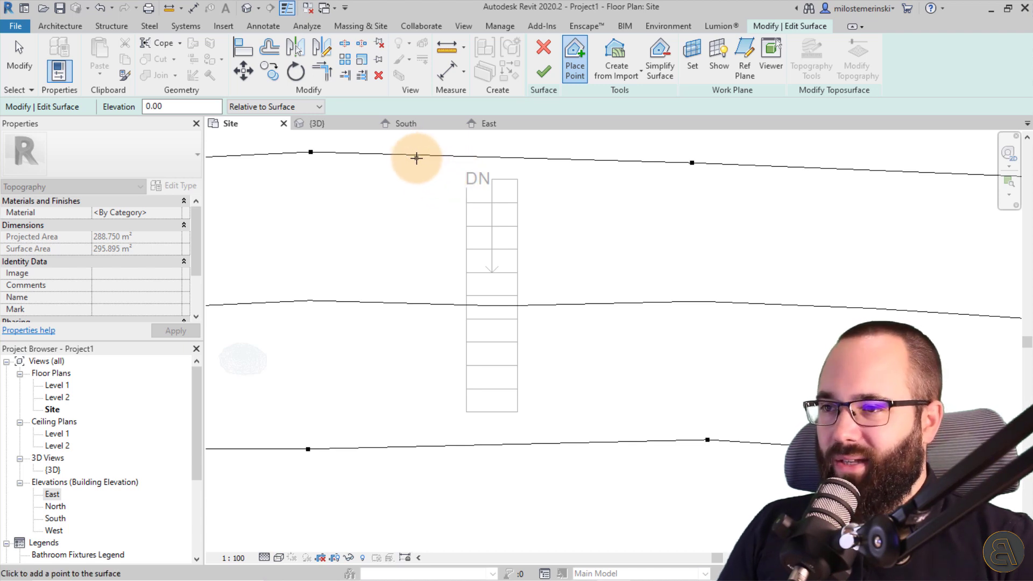
Place a column of surface points down the stair's left side
click(423, 155)
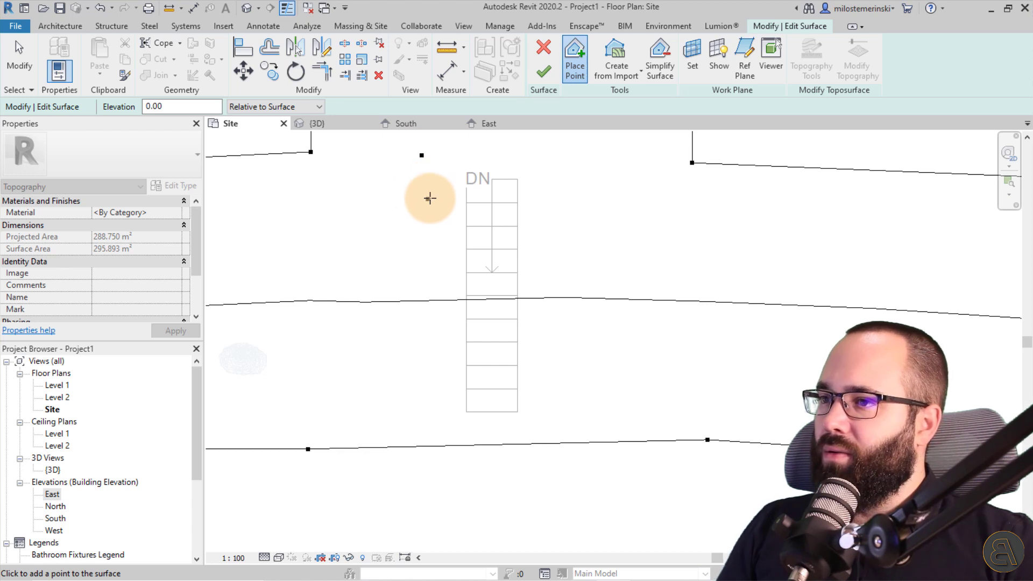
scroll(430, 198, down, 3)
scroll(442, 346, up, 2)
scroll(435, 264, up, 1)
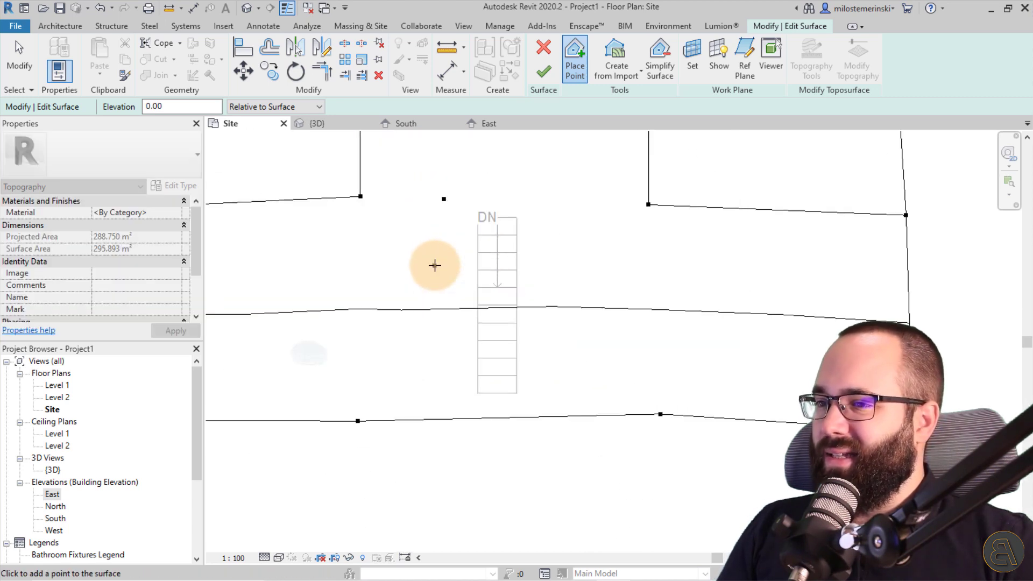
click(441, 263)
click(442, 230)
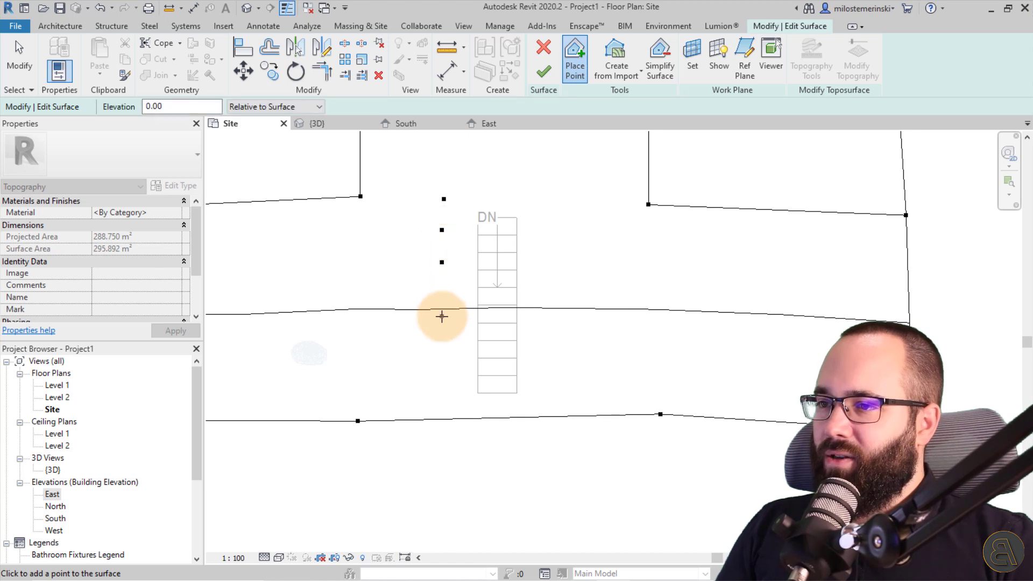
click(442, 289)
click(442, 330)
click(441, 362)
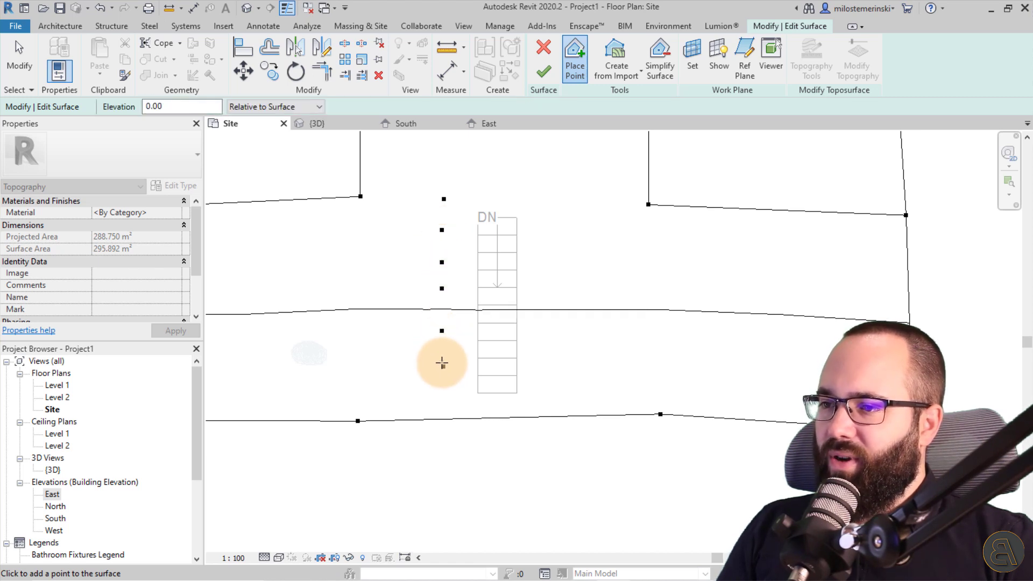
click(444, 395)
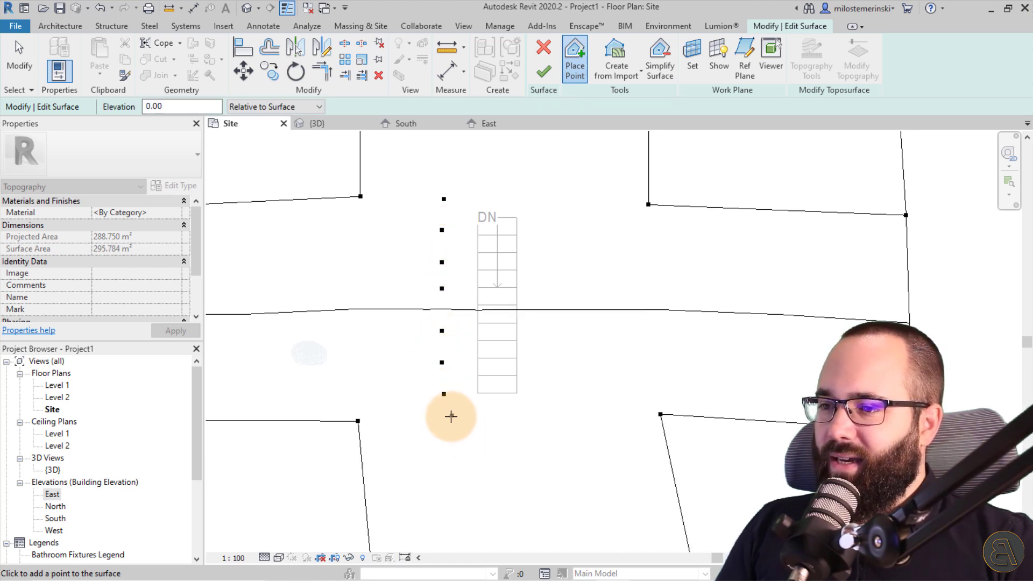
click(443, 421)
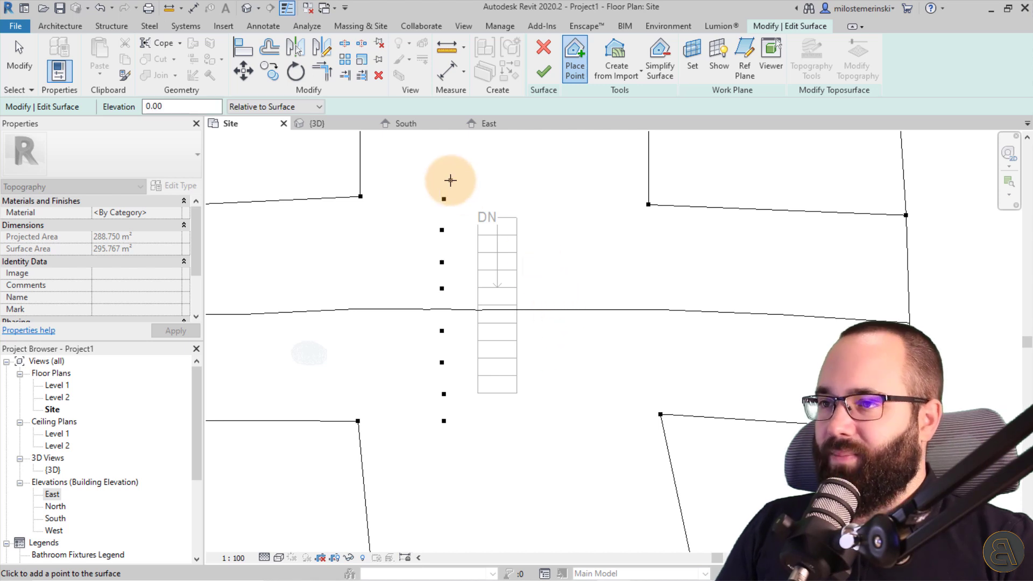
Place a matching column of surface points down the stair's right side
click(549, 197)
click(546, 225)
click(548, 264)
click(549, 305)
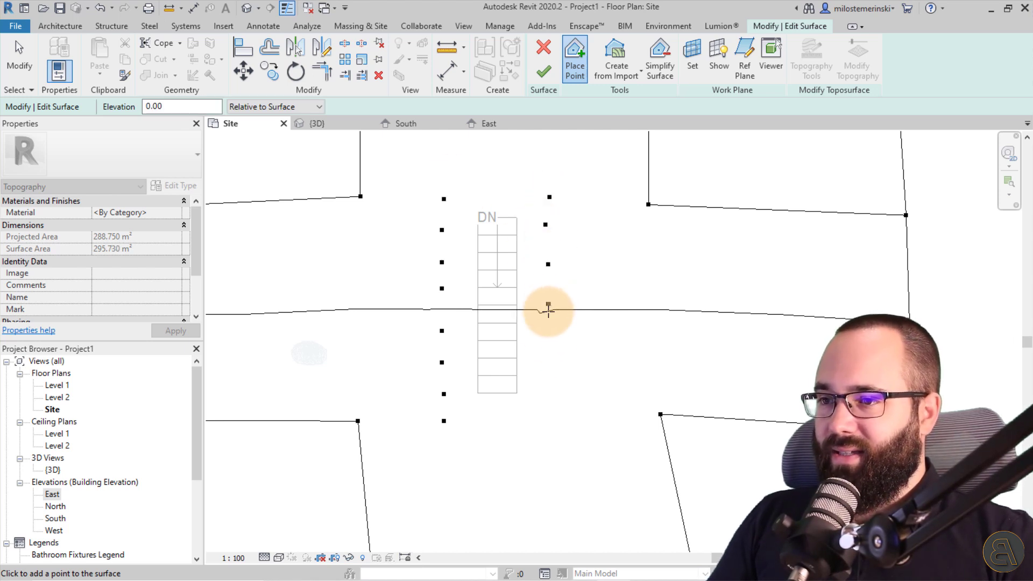
click(549, 345)
click(550, 381)
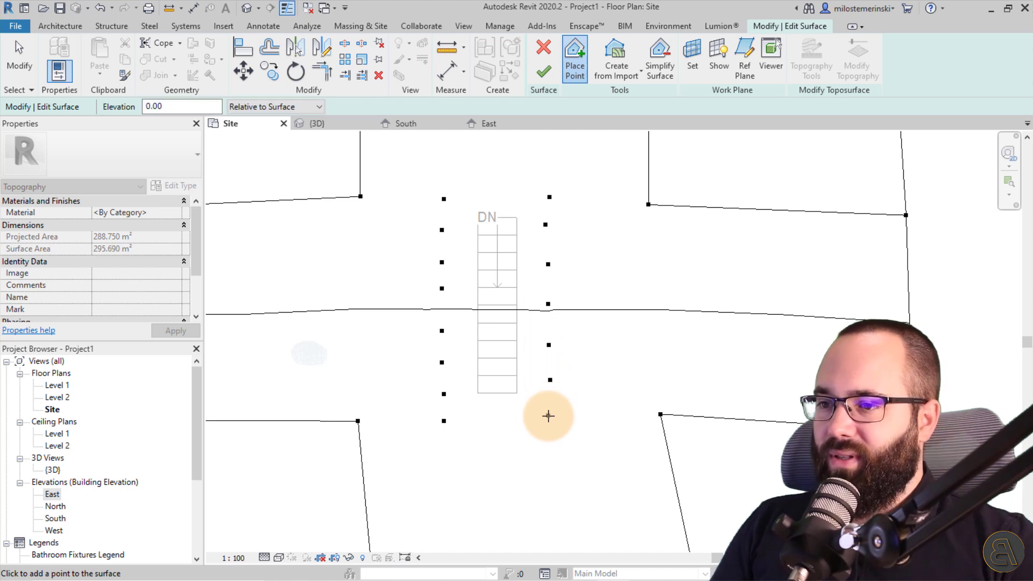
click(546, 324)
scroll(534, 293, up, 2)
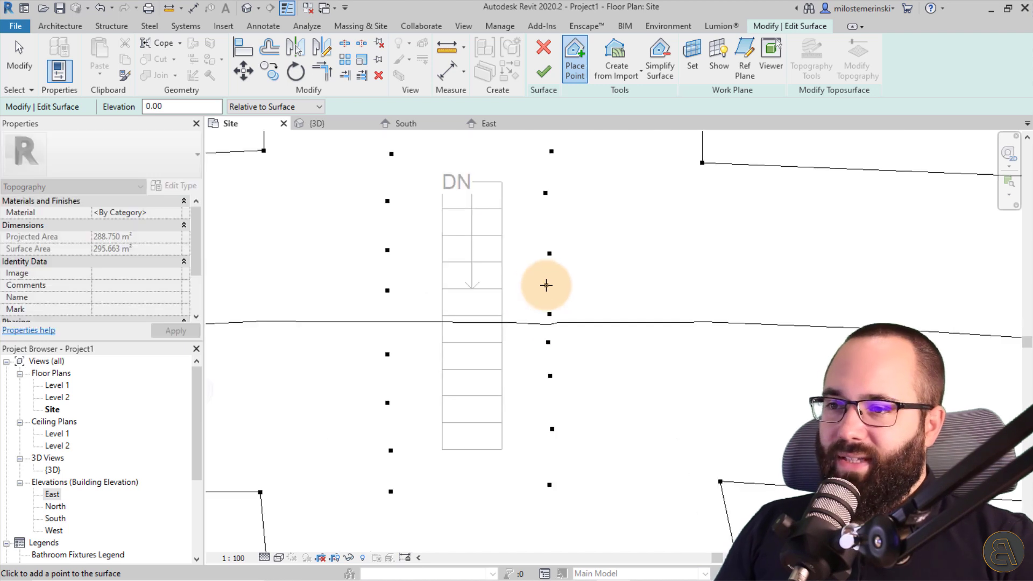
Move two right-side points up the plan, then undo the moves
key(Escape)
drag(549, 314, 547, 292)
drag(549, 255, 548, 230)
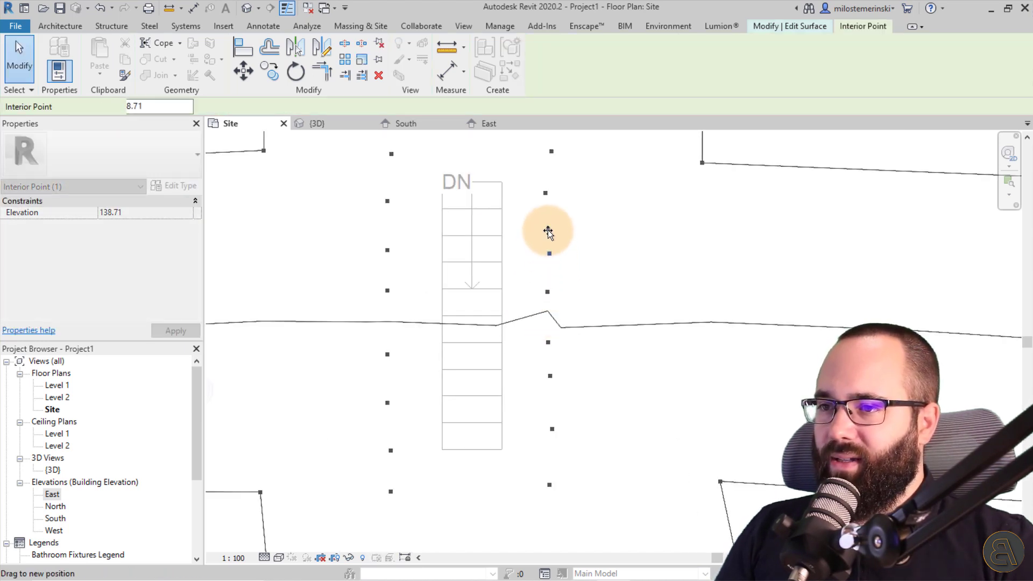
click(588, 251)
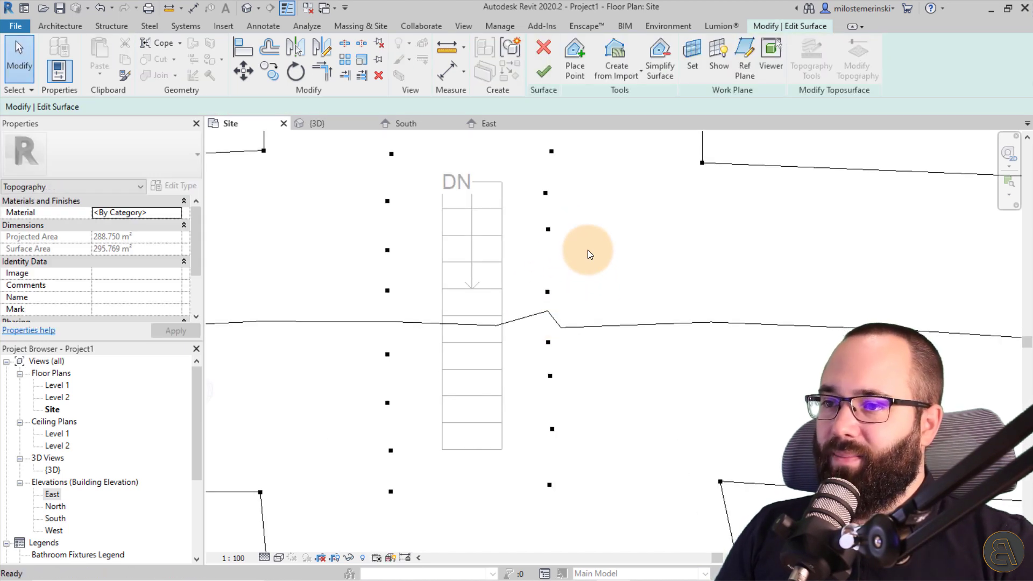
click(100, 10)
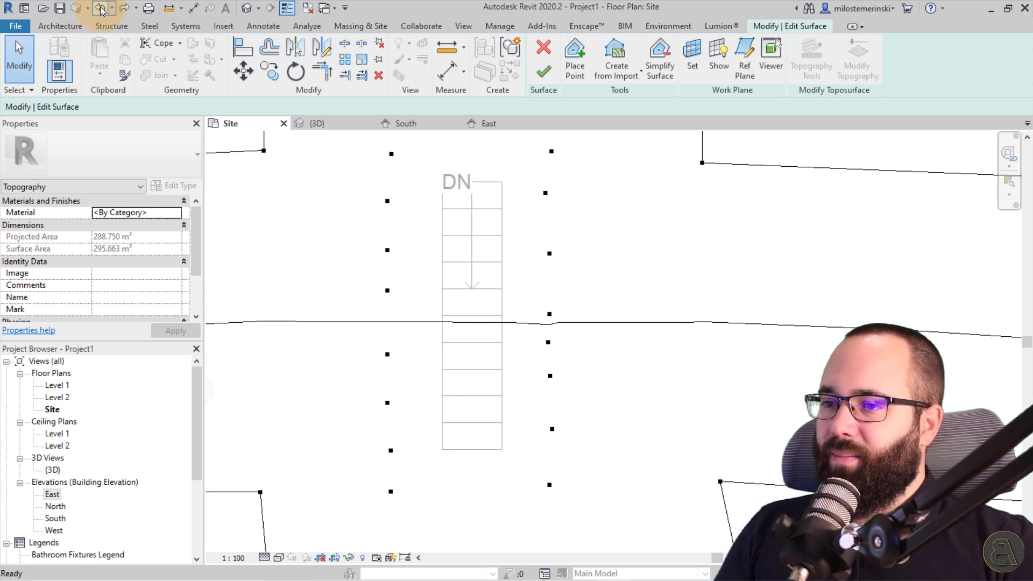
Add four more surface points in the column right of the stair
click(574, 71)
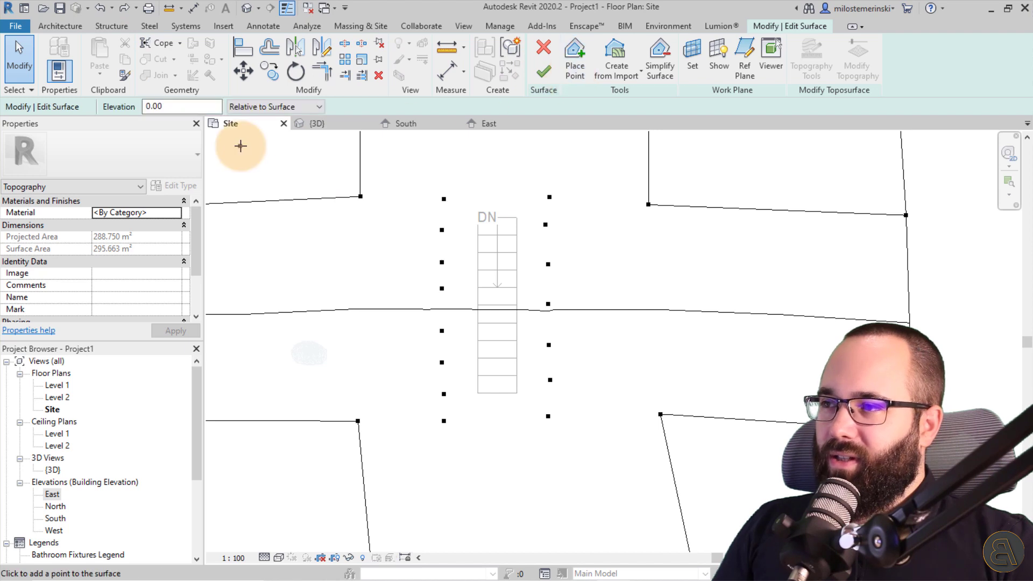
click(547, 250)
click(555, 275)
click(548, 285)
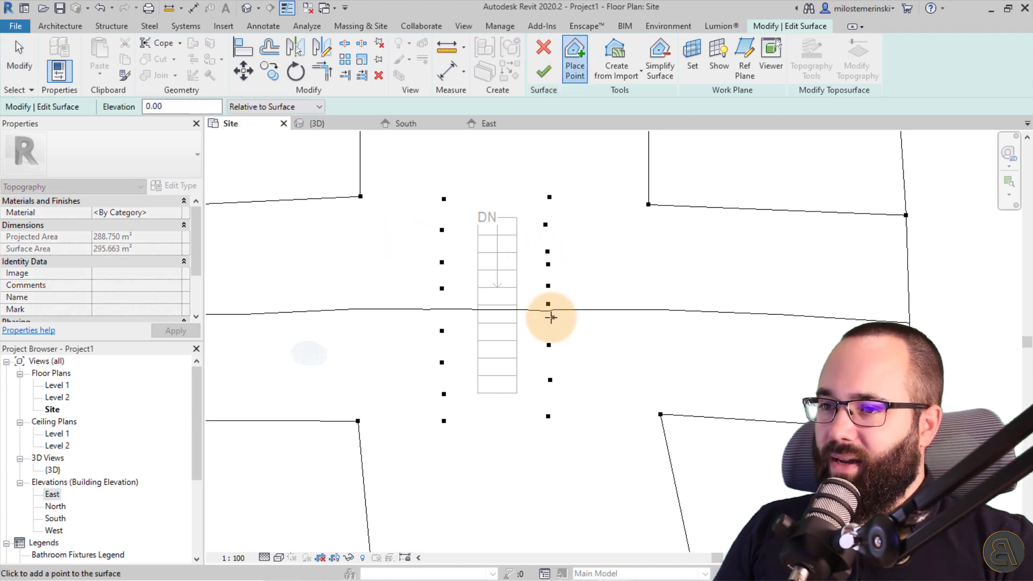
click(548, 317)
Delete the two stray points beside the stair's right side and zoom in
key(Escape)
click(550, 304)
ctrl+click(547, 264)
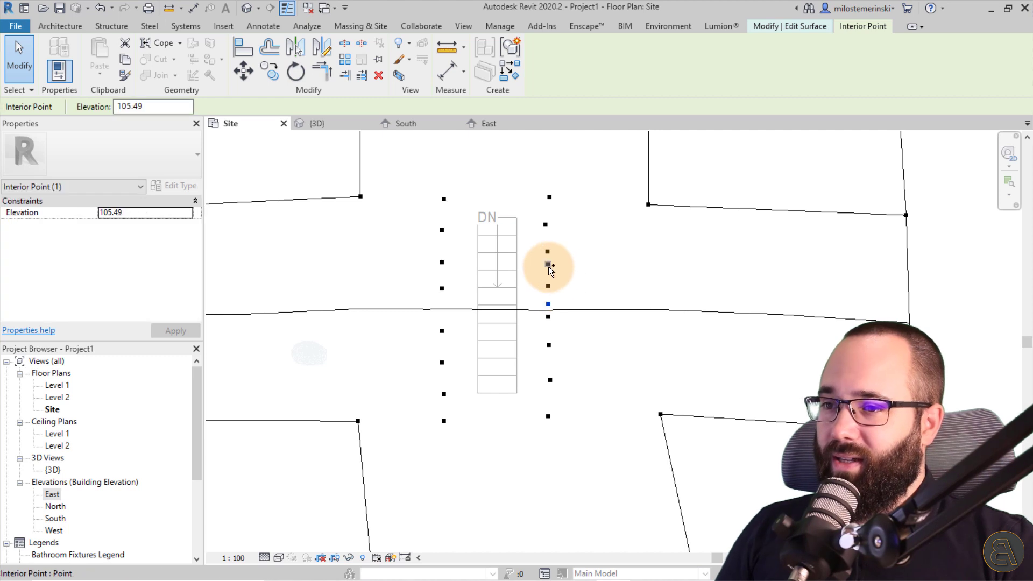
key(Delete)
scroll(548, 283, up, 2)
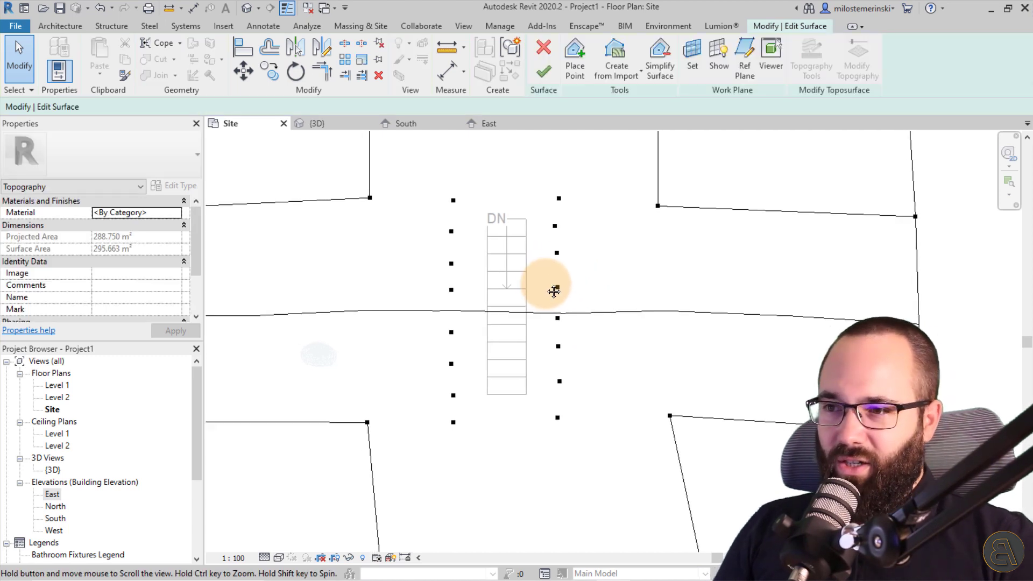
scroll(498, 236, up, 2)
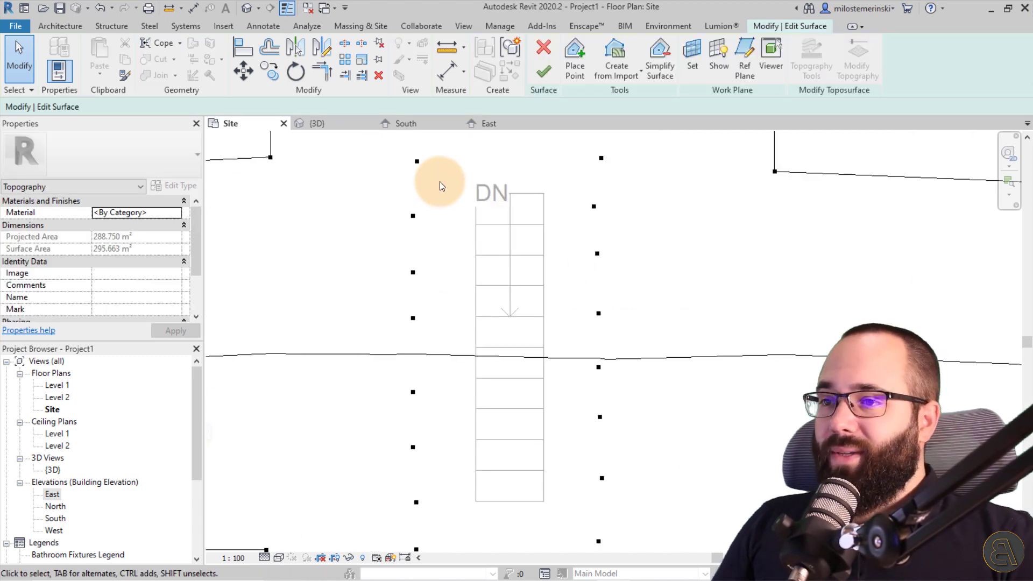
Place points from the stair's top-left corner down its left edge
click(570, 79)
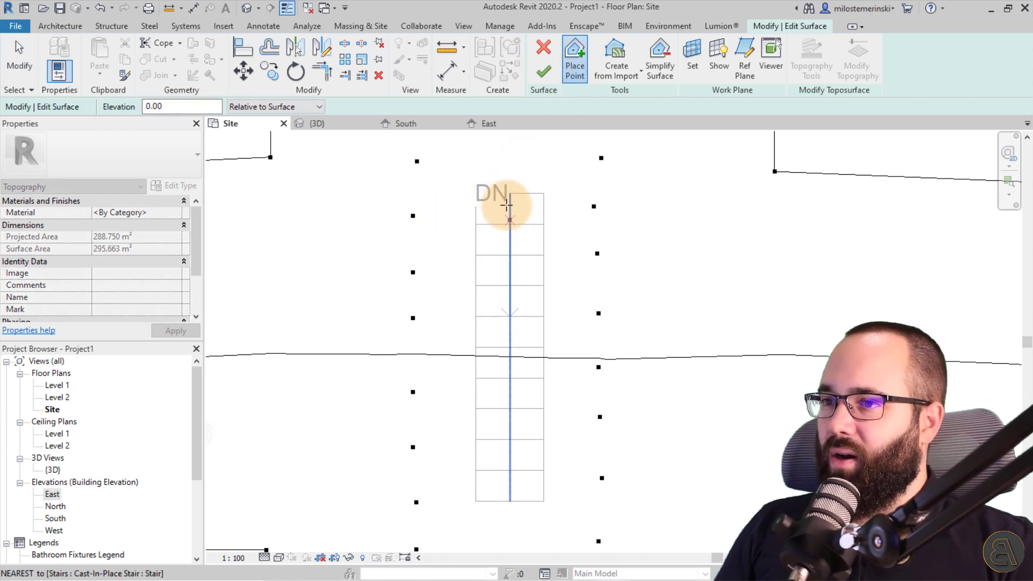
click(515, 298)
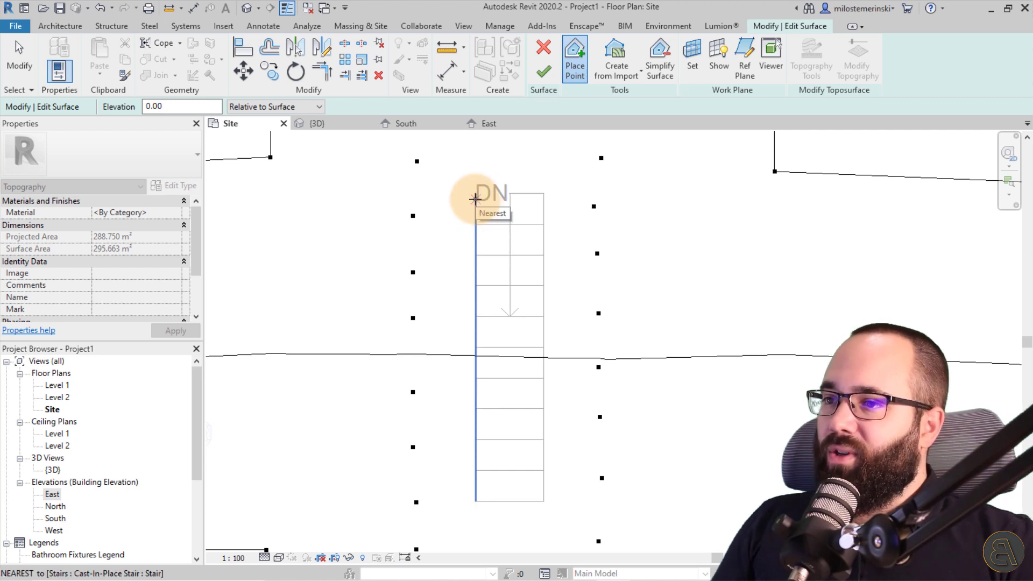
scroll(476, 194, up, 3)
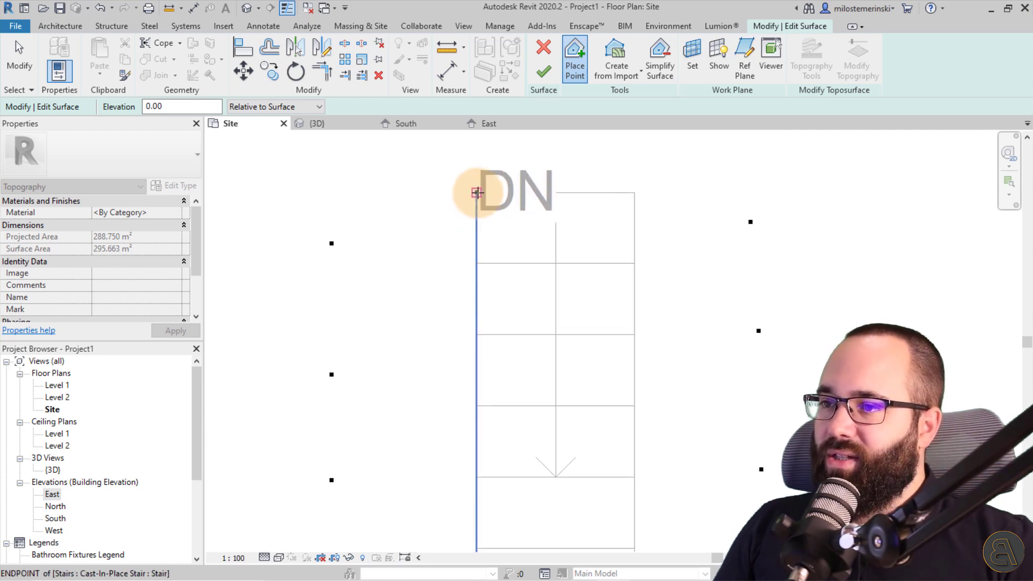
click(477, 193)
click(476, 228)
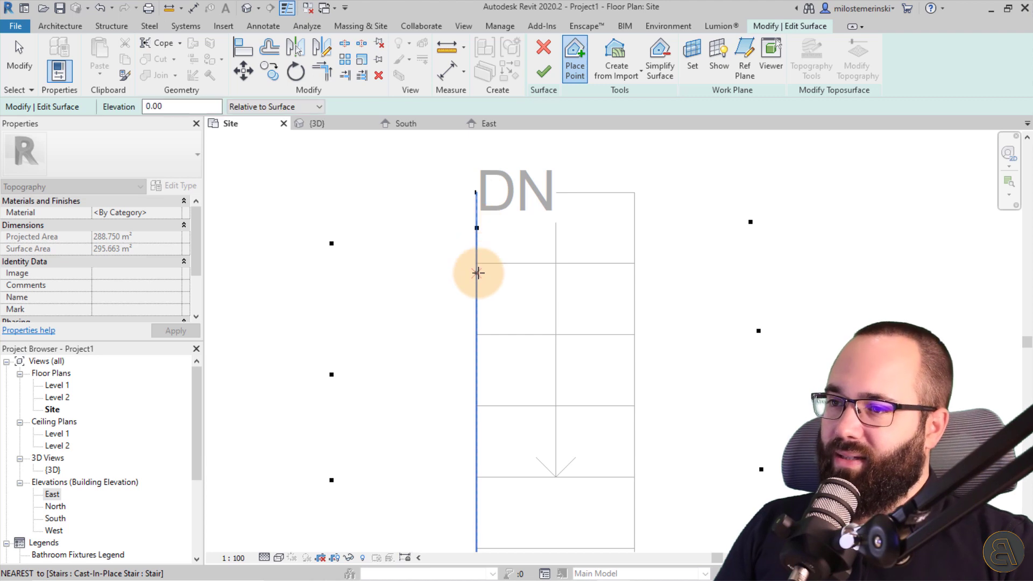
click(477, 263)
click(476, 298)
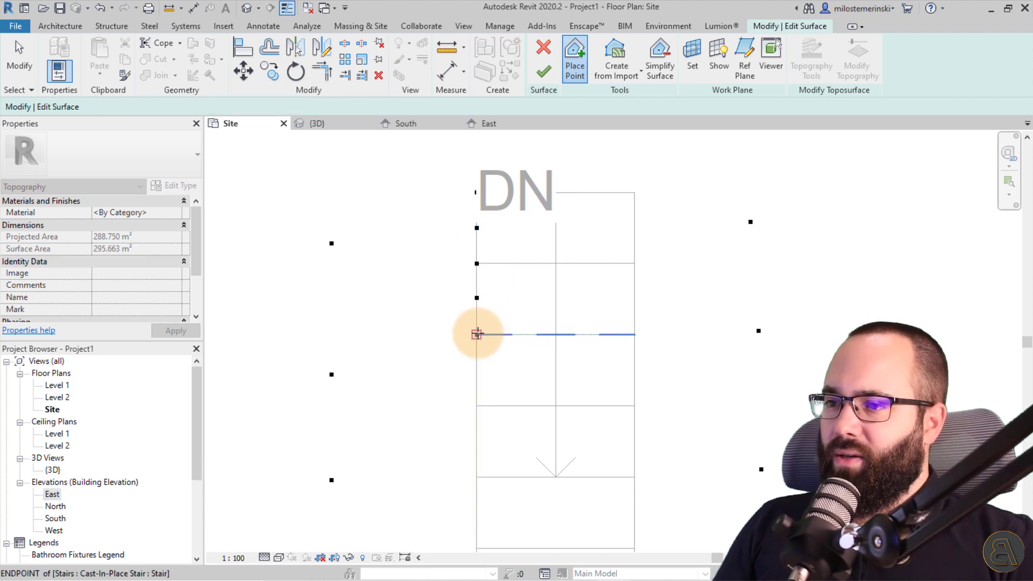
click(477, 335)
Place points from the stair's top-right corner down its right edge
click(634, 192)
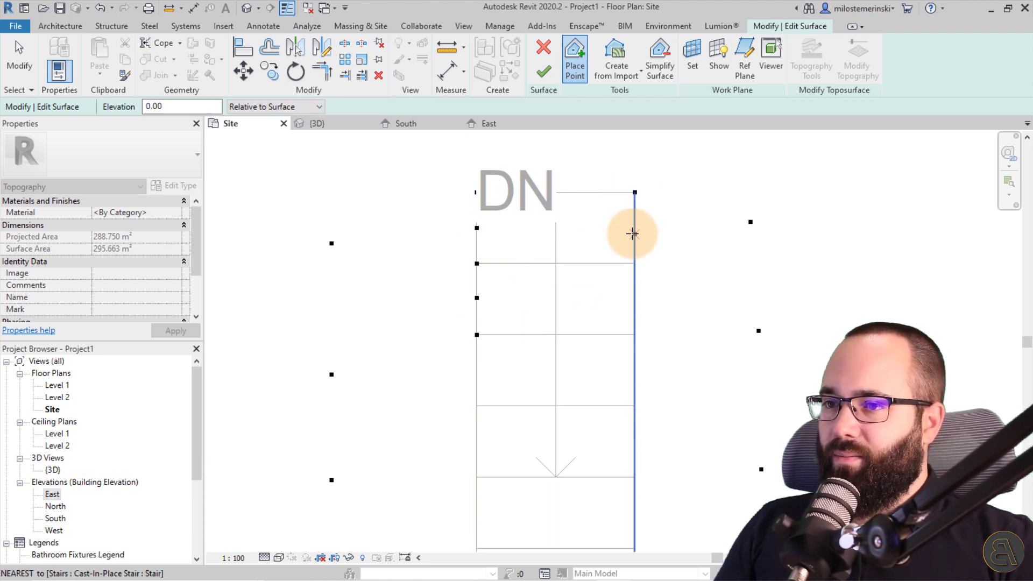
click(635, 234)
click(635, 264)
click(635, 301)
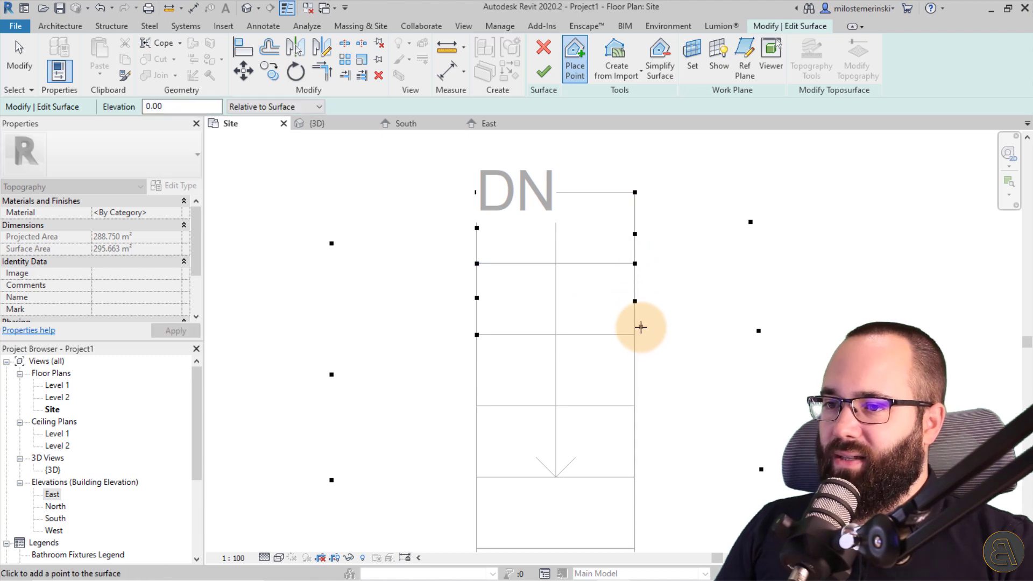
click(633, 334)
Continue the left-edge points down the lower stair section, then stop placing points
middle_drag(541, 383, 538, 254)
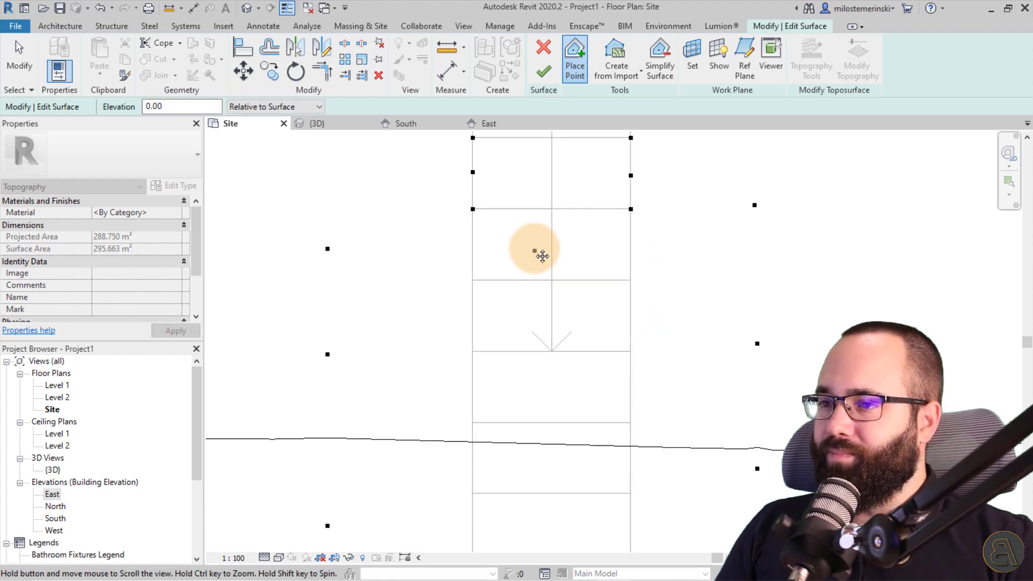
click(473, 242)
click(473, 276)
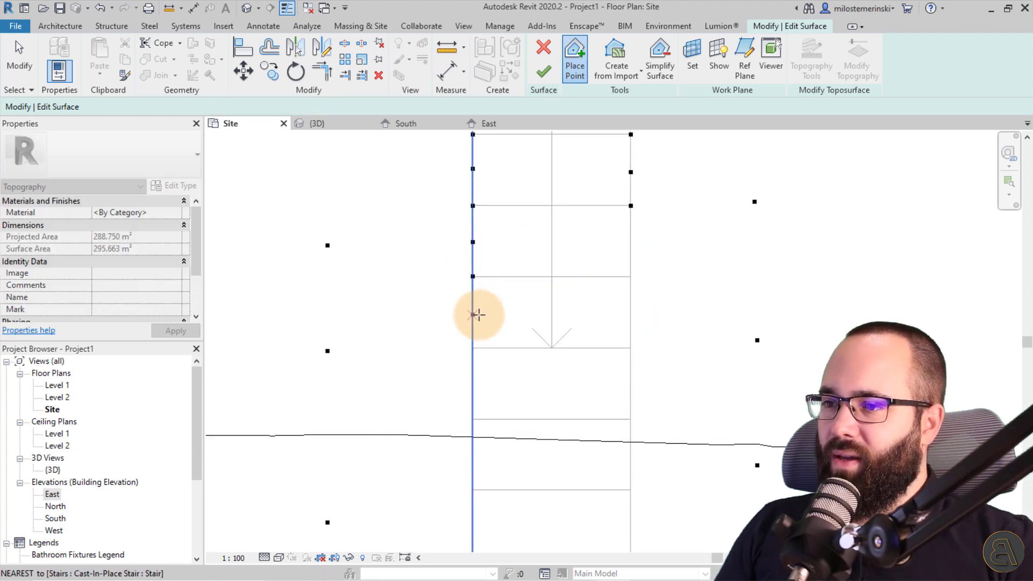
click(473, 314)
click(473, 348)
click(473, 383)
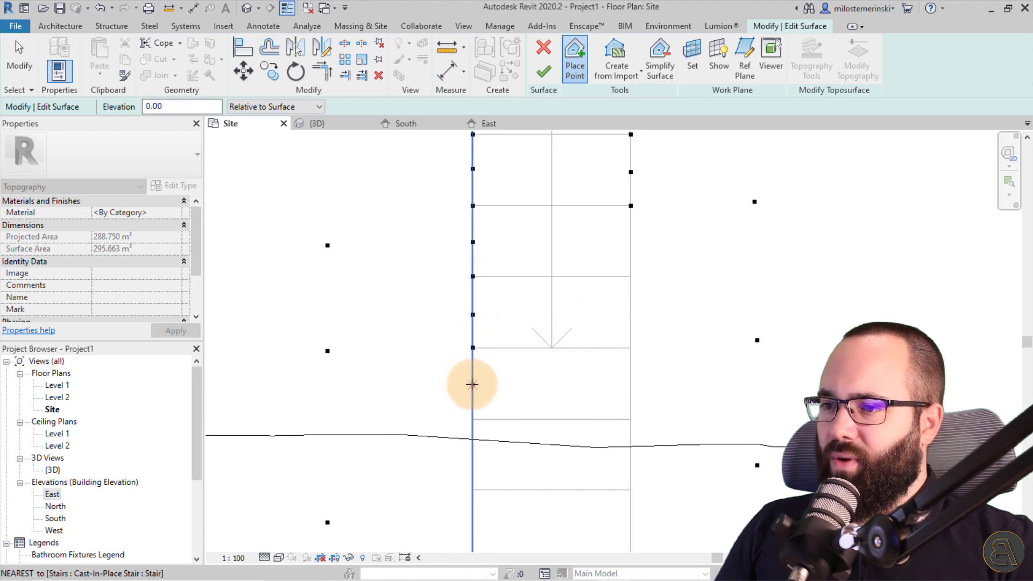
scroll(506, 323, down, 3)
scroll(482, 291, up, 1)
scroll(482, 291, down, 2)
middle_drag(482, 291, 462, 284)
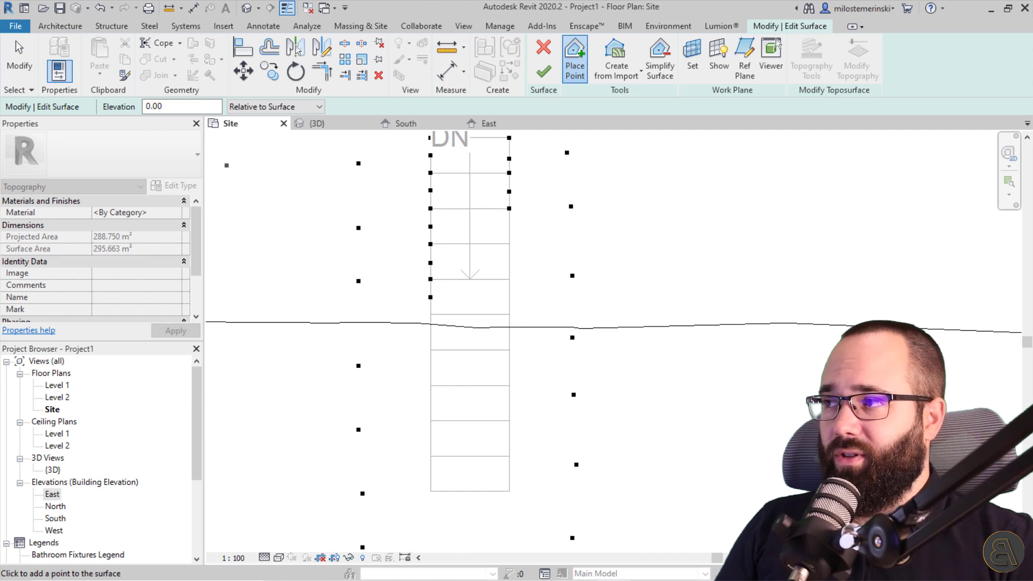
key(Escape)
scroll(409, 386, down, 1)
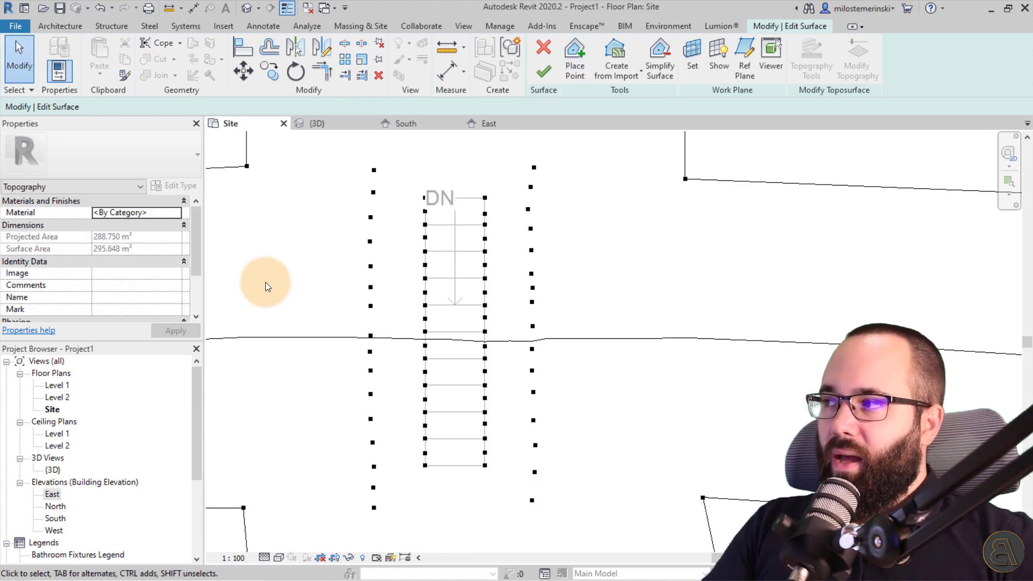
click(427, 337)
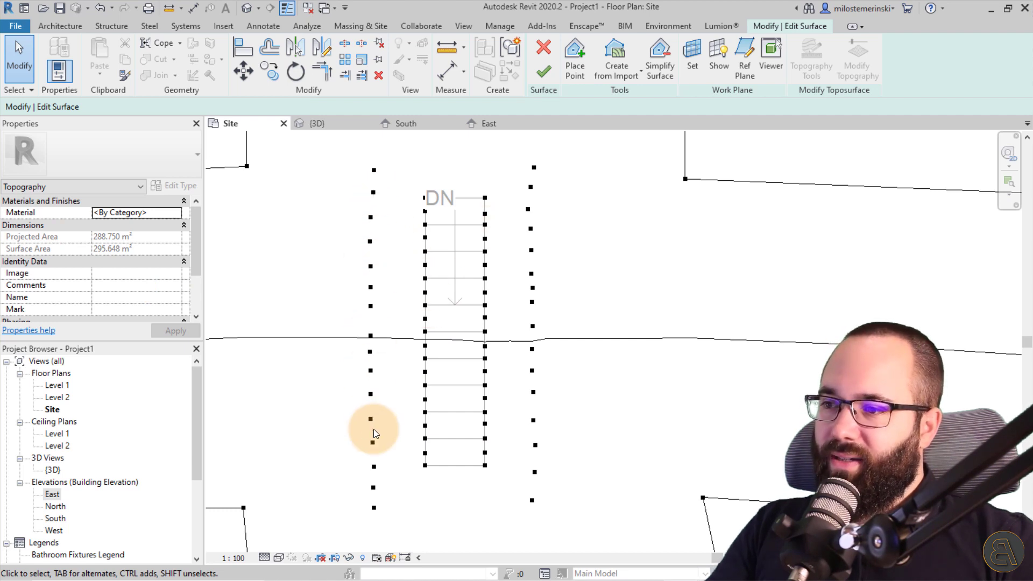
Select surface points beside the stair in the Site plan
click(531, 299)
click(533, 217)
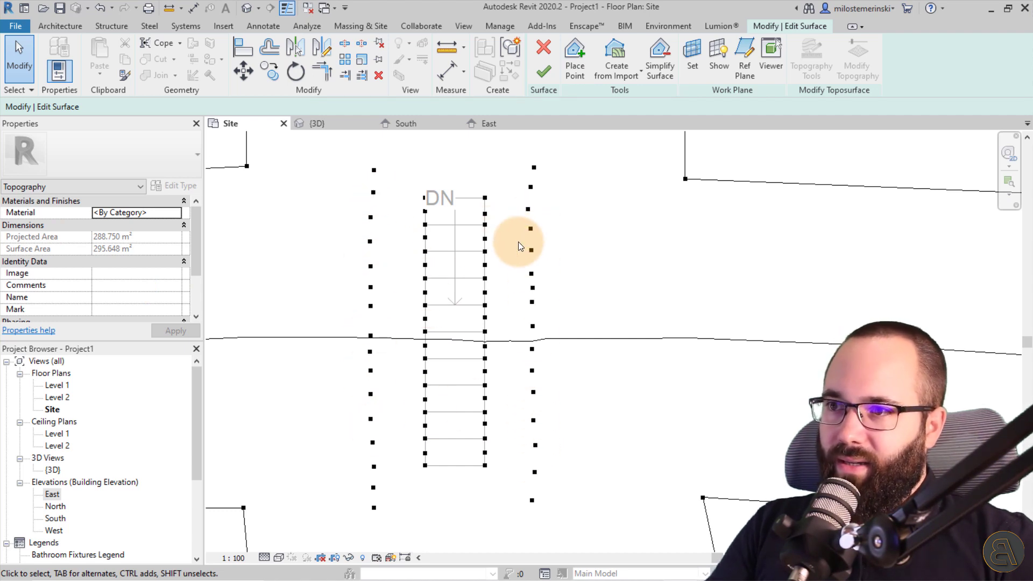
click(498, 255)
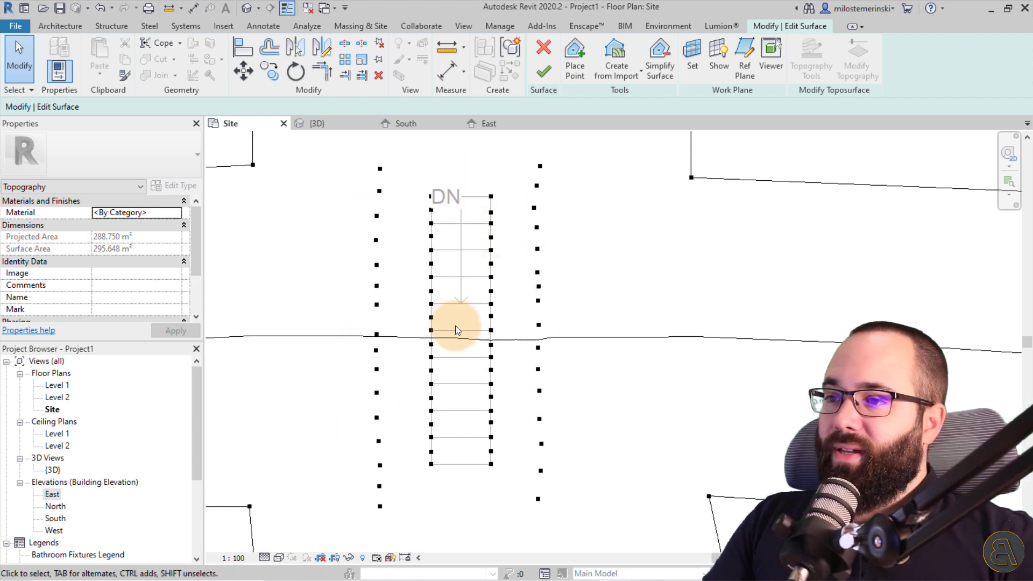
Show the {3D} view in Wireframe and orbit in on the stair steps
click(339, 121)
scroll(657, 242, up, 3)
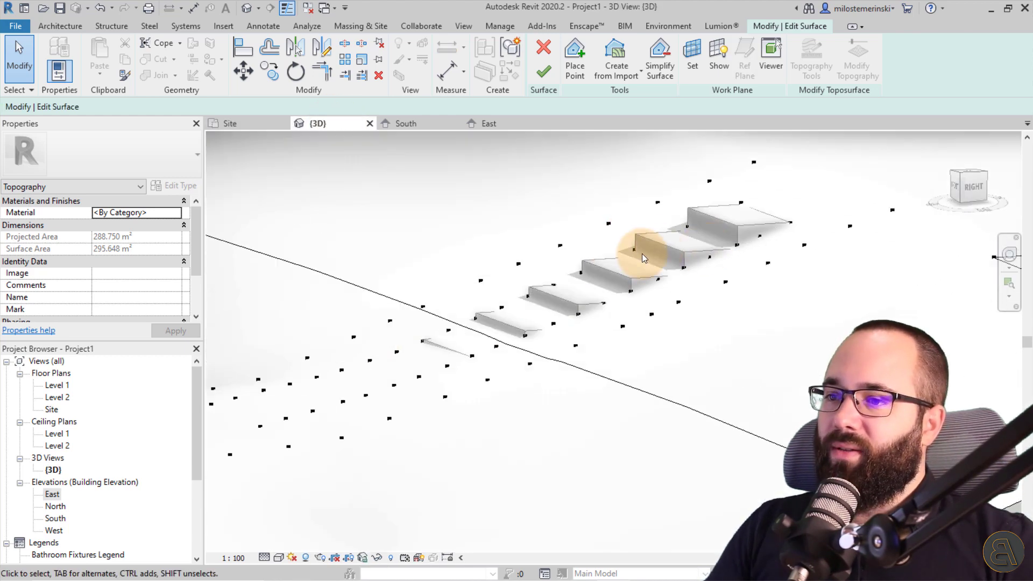
scroll(645, 258, up, 3)
click(279, 558)
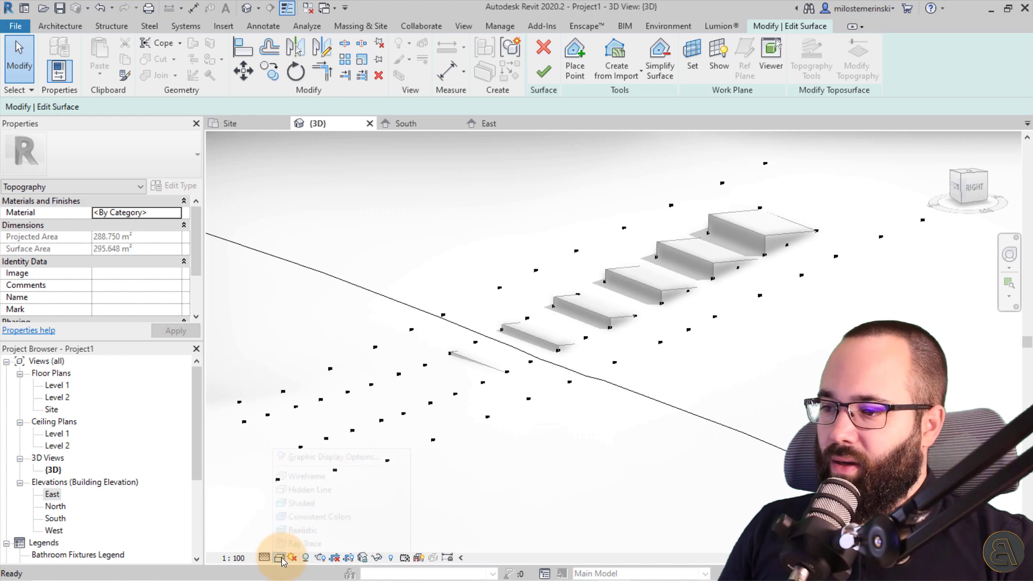
click(305, 482)
shift+middle_drag(420, 275, 429, 314)
scroll(652, 315, up, 3)
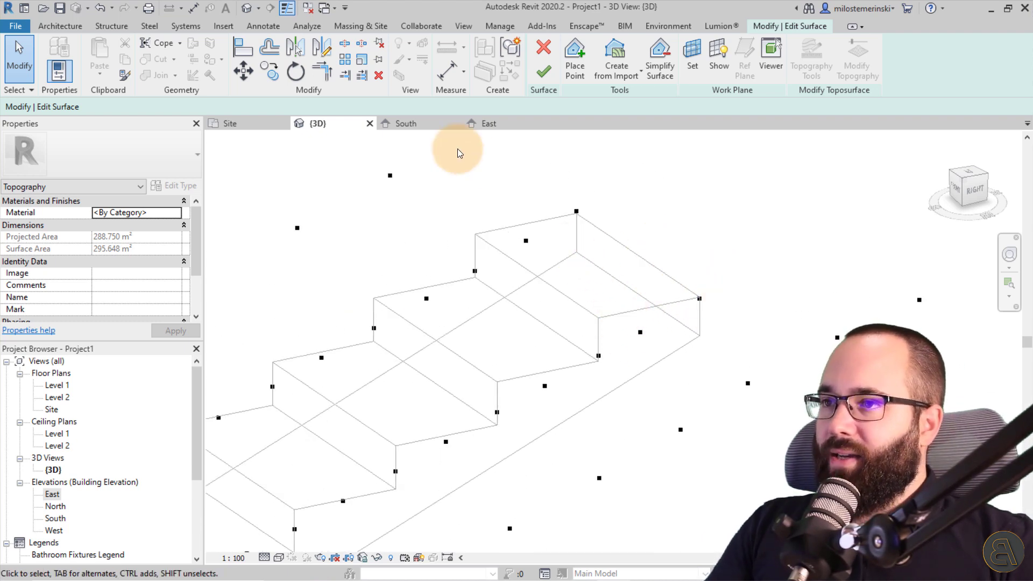
Align four topo points to the top step's edge, keeping the Wall faces preference
click(244, 55)
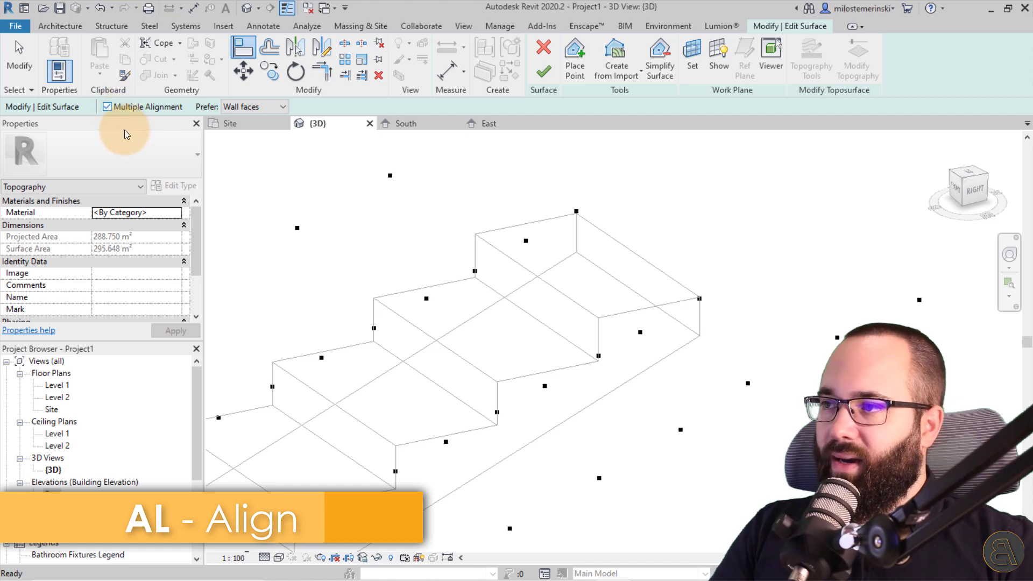
click(258, 108)
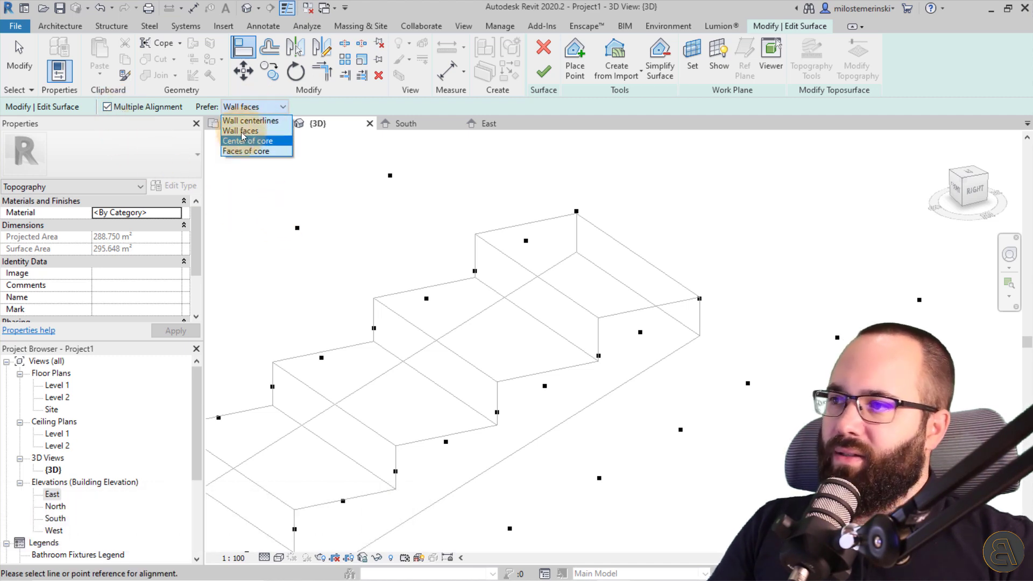
click(258, 107)
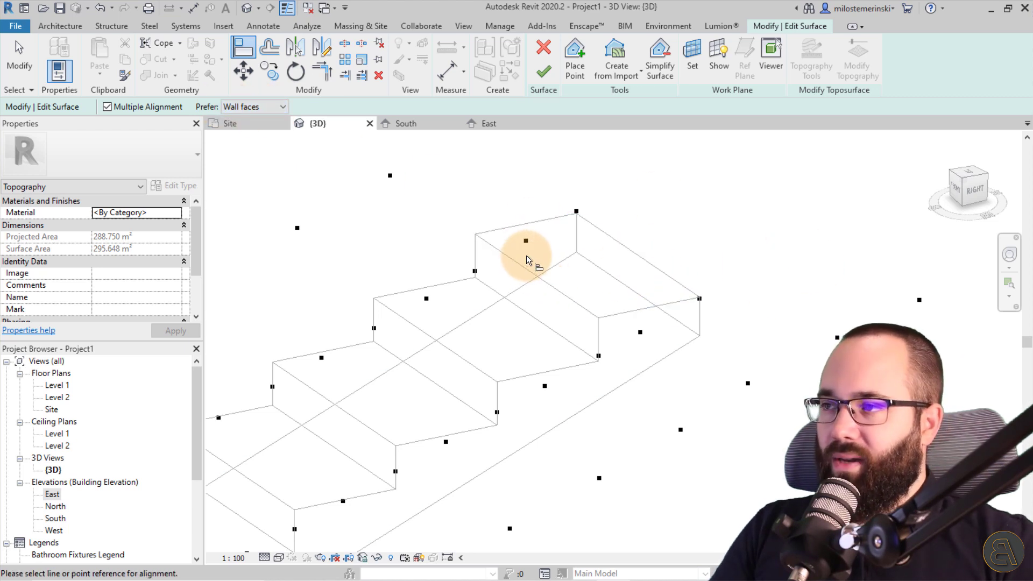
click(665, 277)
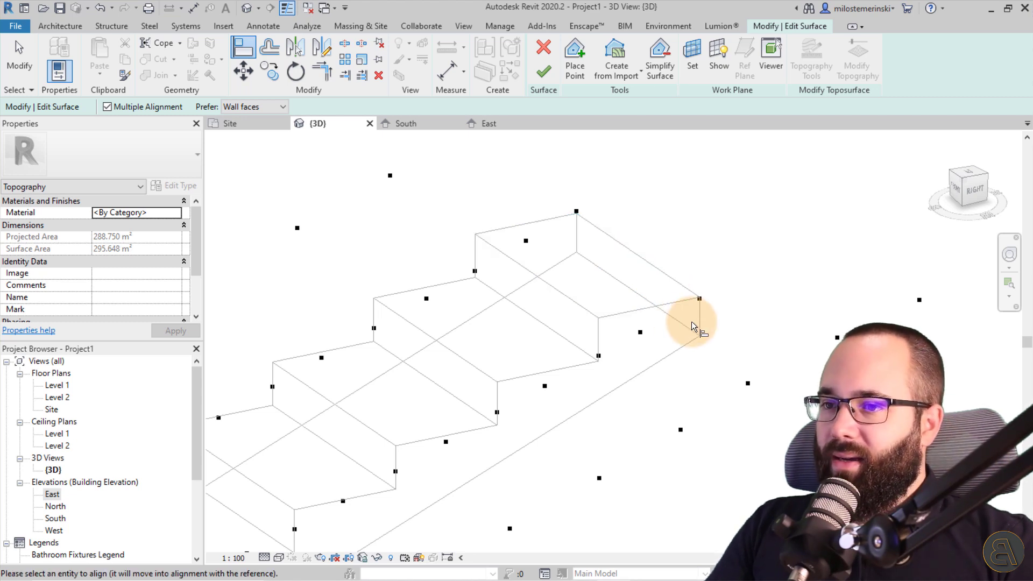
click(700, 299)
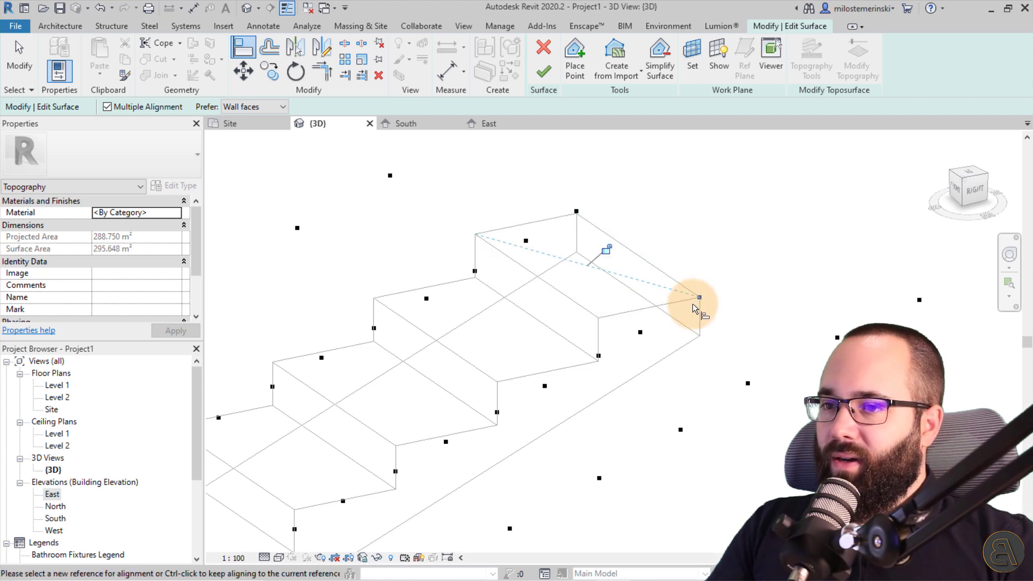
click(577, 214)
click(526, 241)
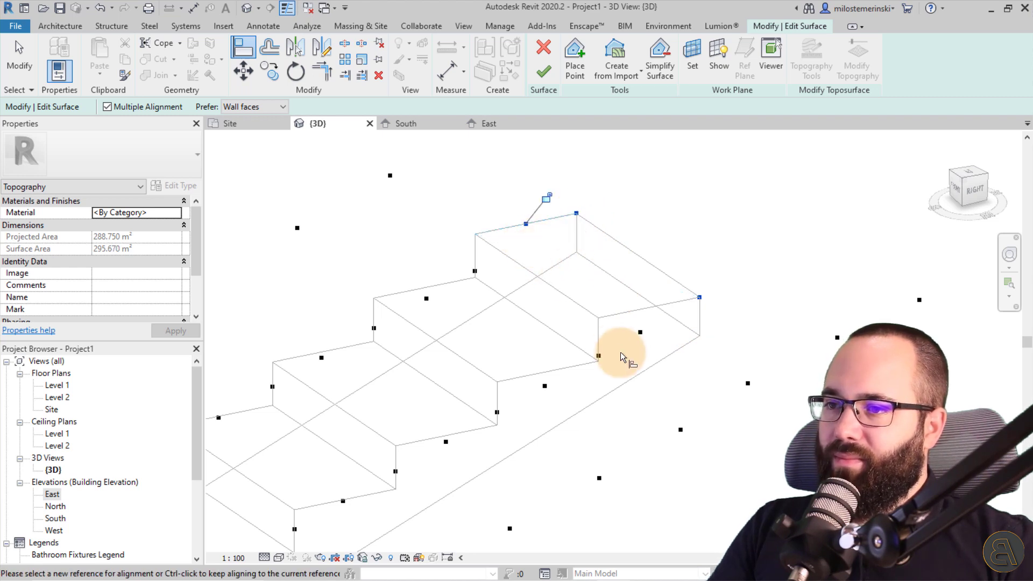
click(640, 333)
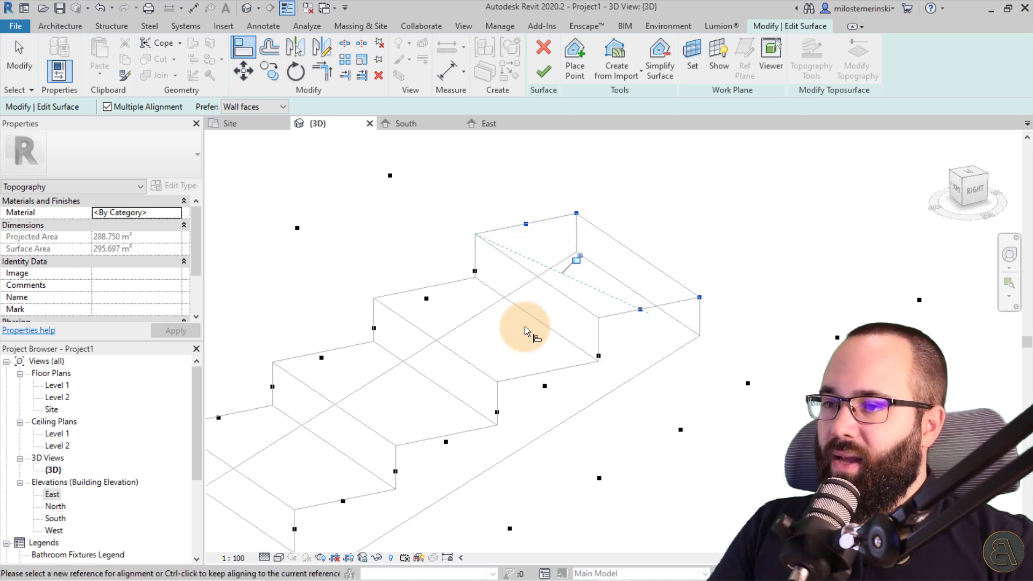
key(Escape)
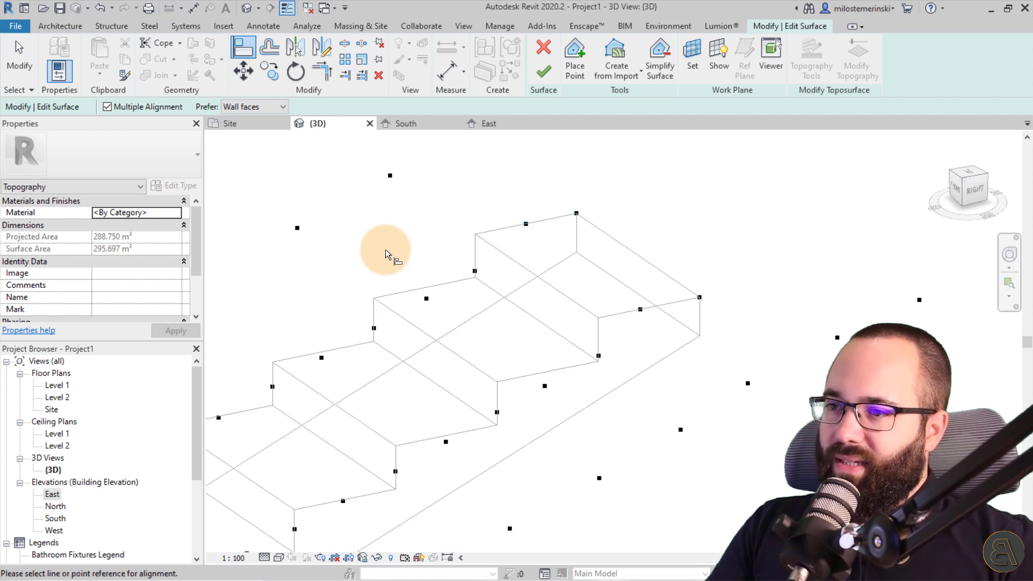
Snap three more topo points onto a lower stair edge
click(395, 291)
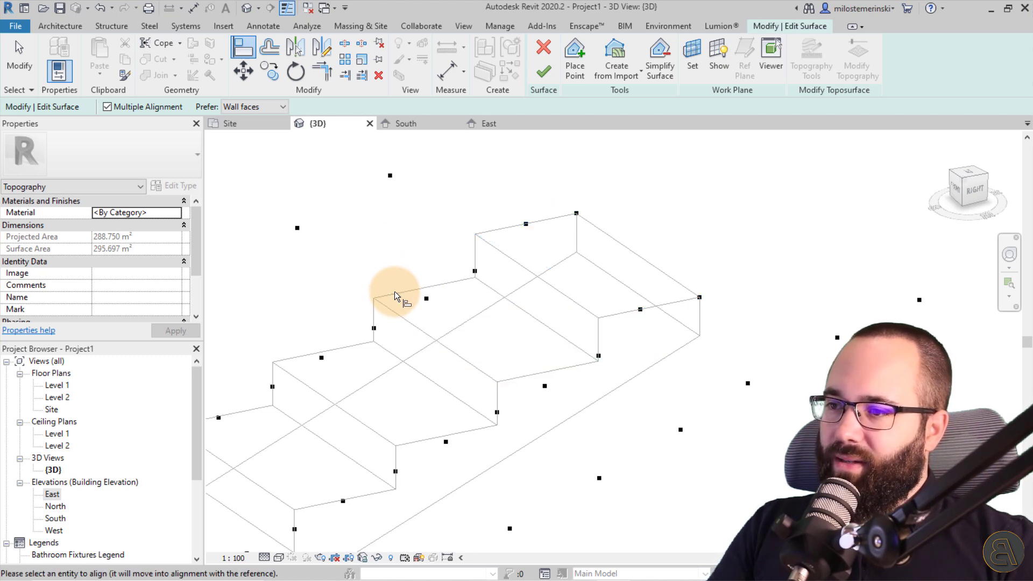
click(476, 272)
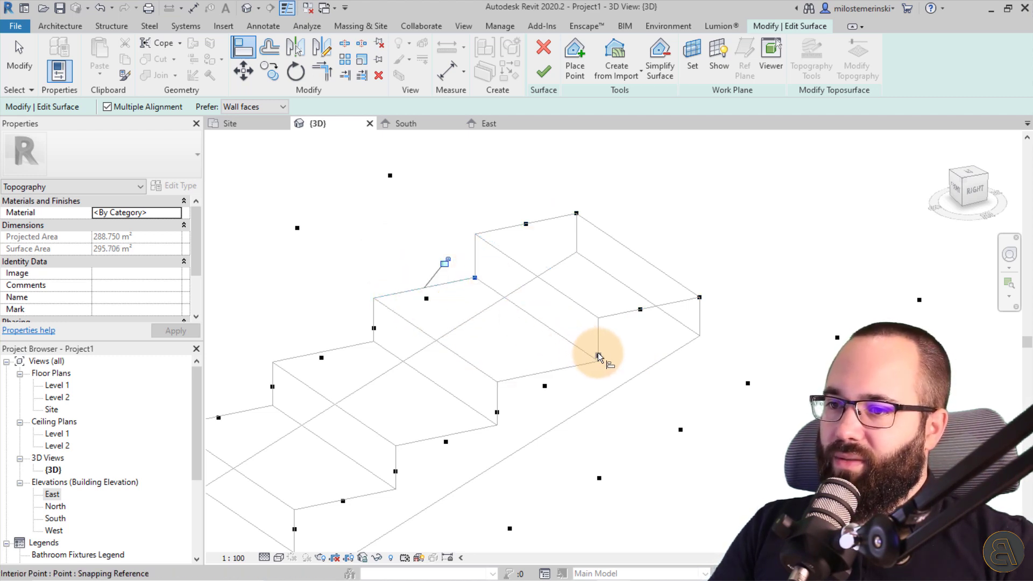
click(545, 386)
click(424, 300)
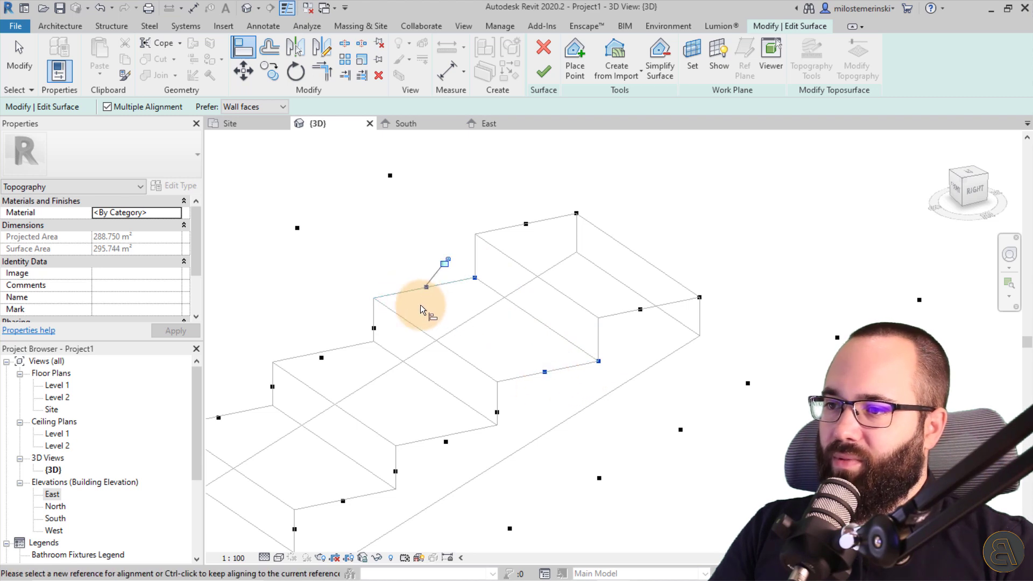
middle_drag(447, 296, 526, 224)
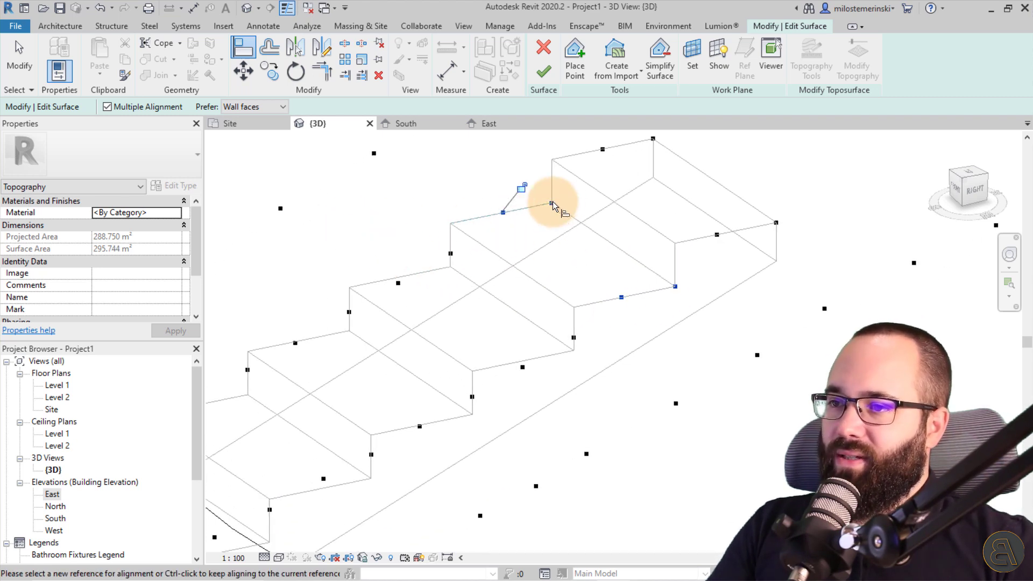
key(Escape)
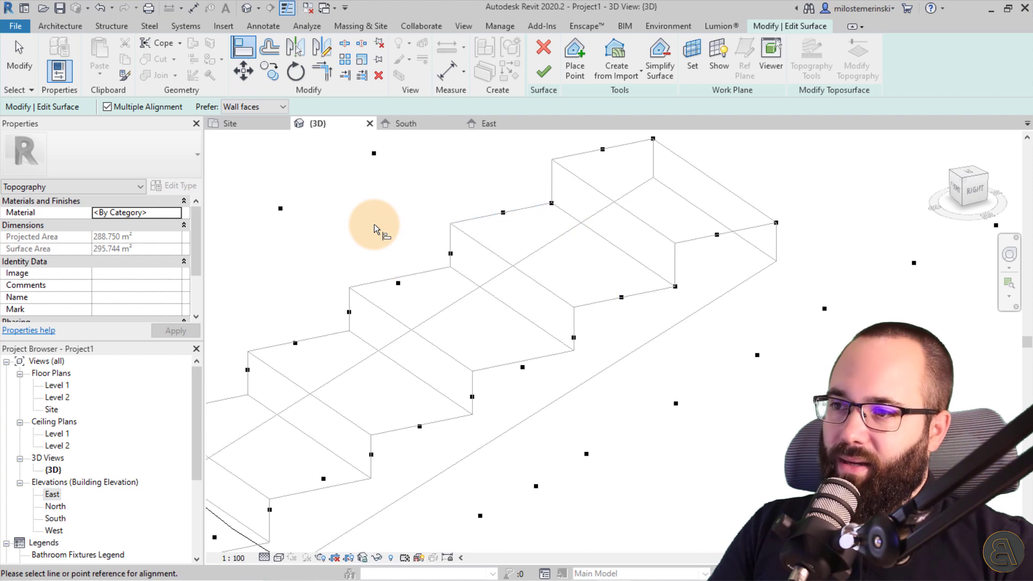
Snap three topo points onto the next step edge
click(373, 283)
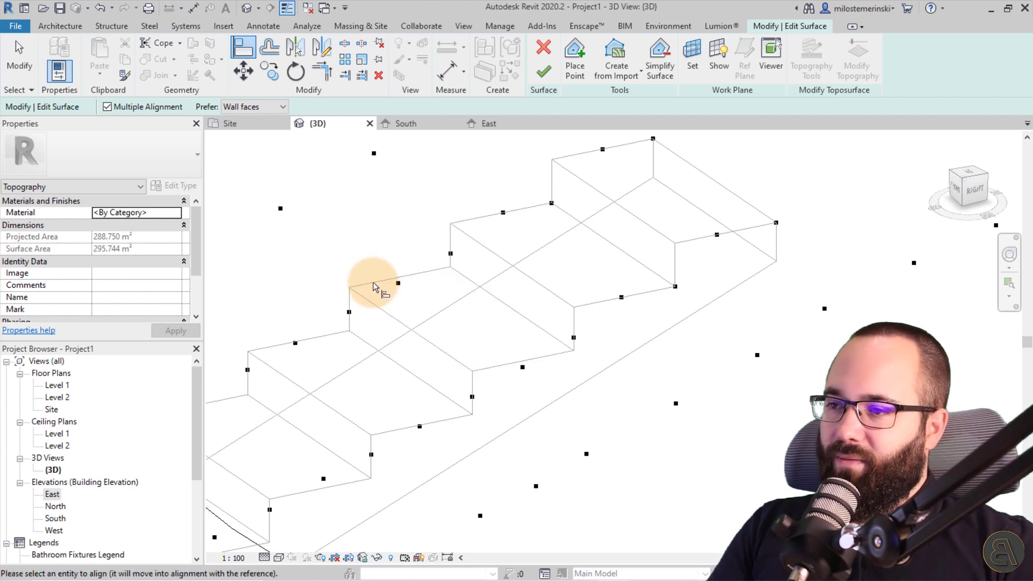
click(451, 254)
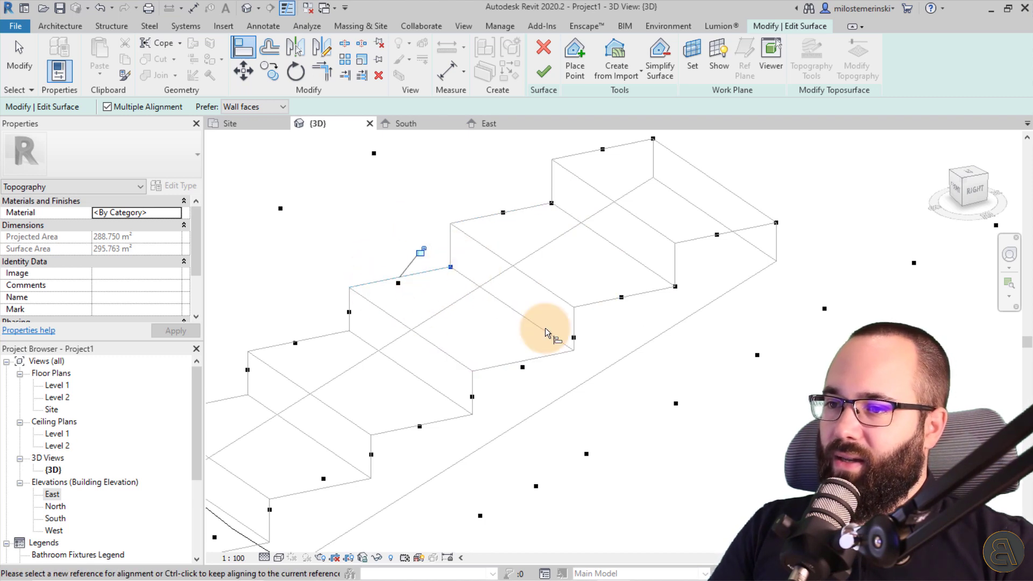
click(573, 338)
click(522, 366)
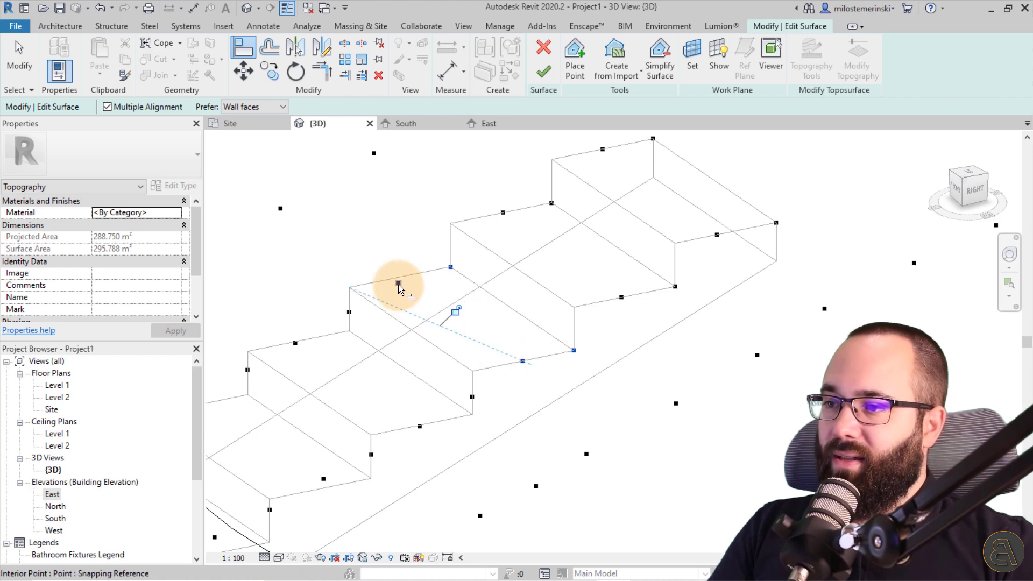
key(Escape)
shift+middle_drag(386, 330, 398, 235)
Snap four topo points onto the following step edge
click(416, 262)
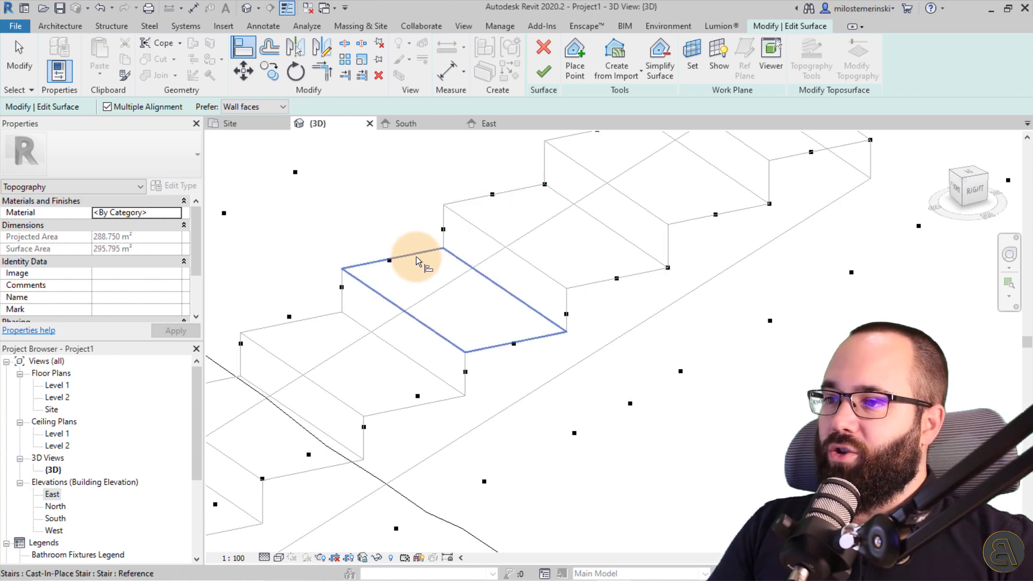
click(442, 229)
click(566, 314)
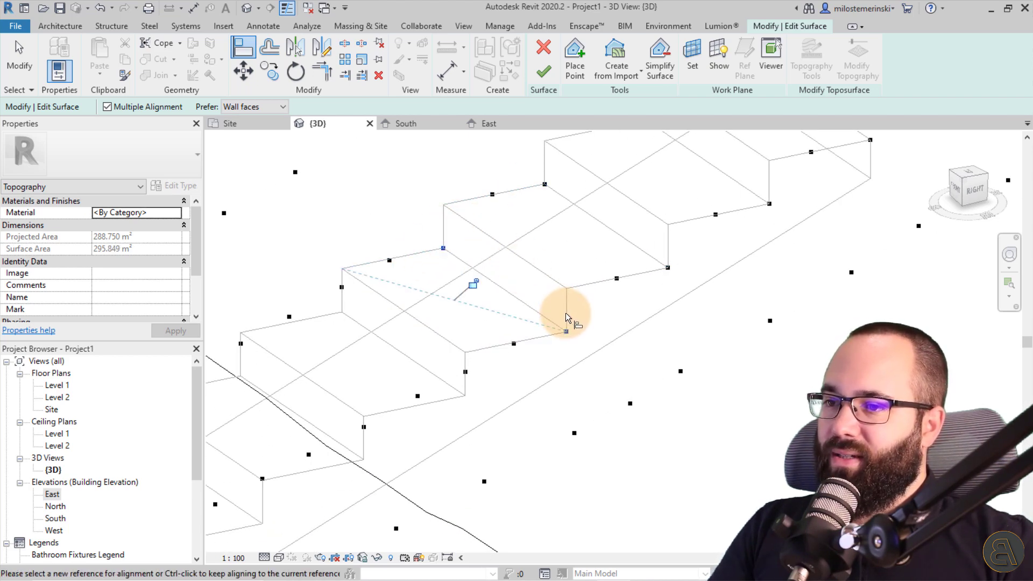
click(514, 343)
click(390, 260)
key(Escape)
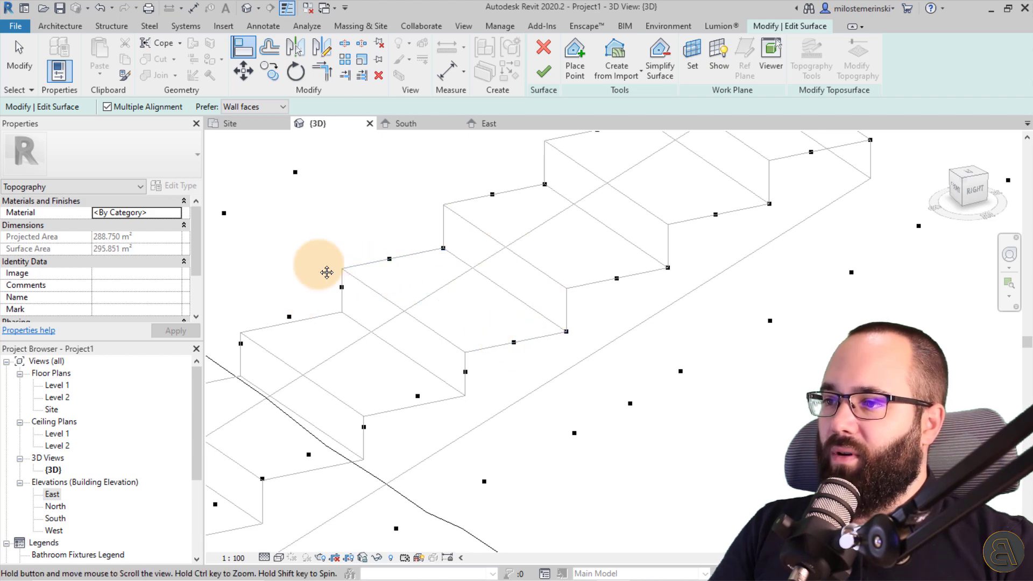
shift+middle_drag(327, 273, 408, 229)
Snap two topo points onto the next step edge up
click(437, 205)
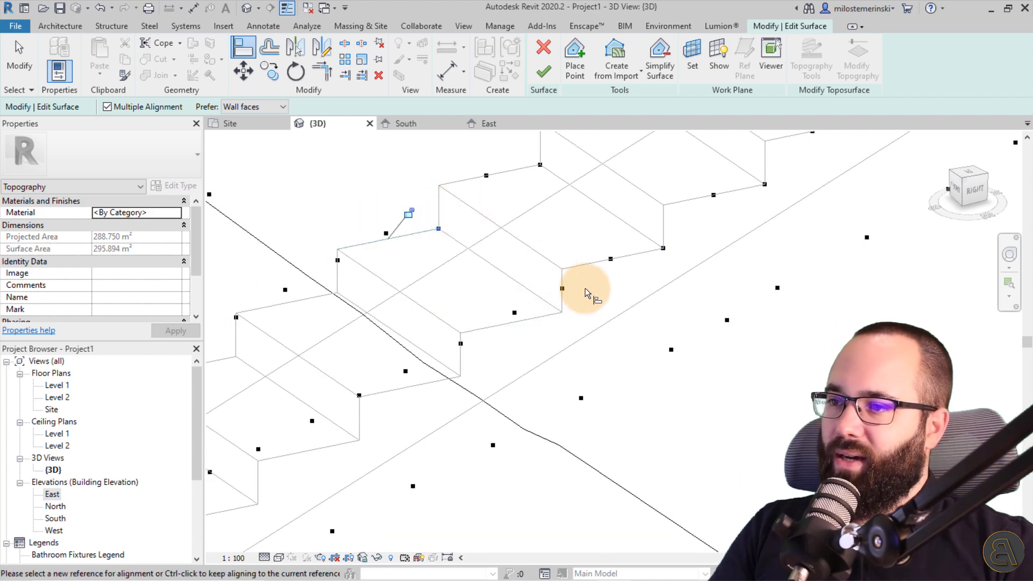
click(562, 289)
click(514, 312)
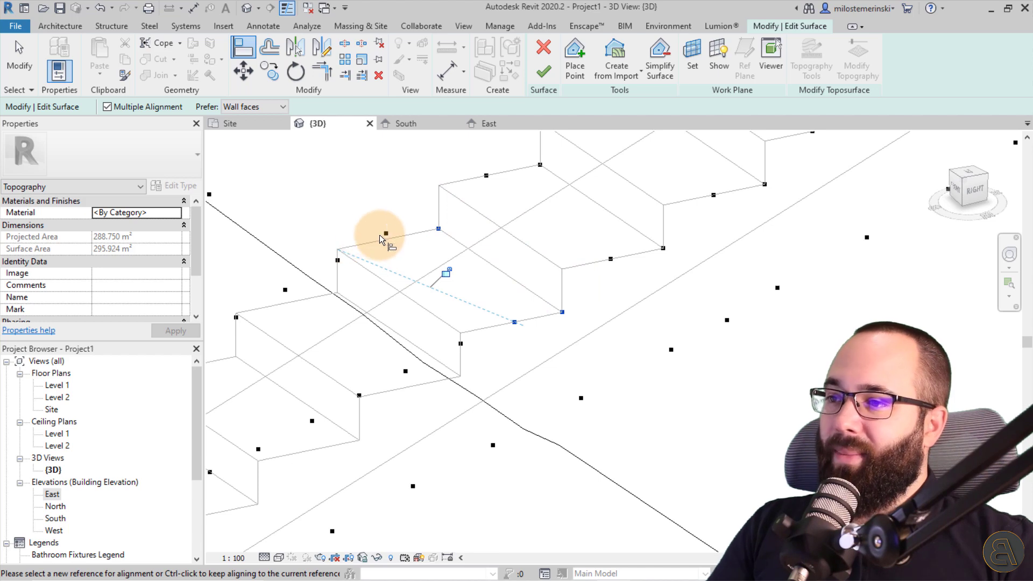
middle_drag(327, 238, 356, 204)
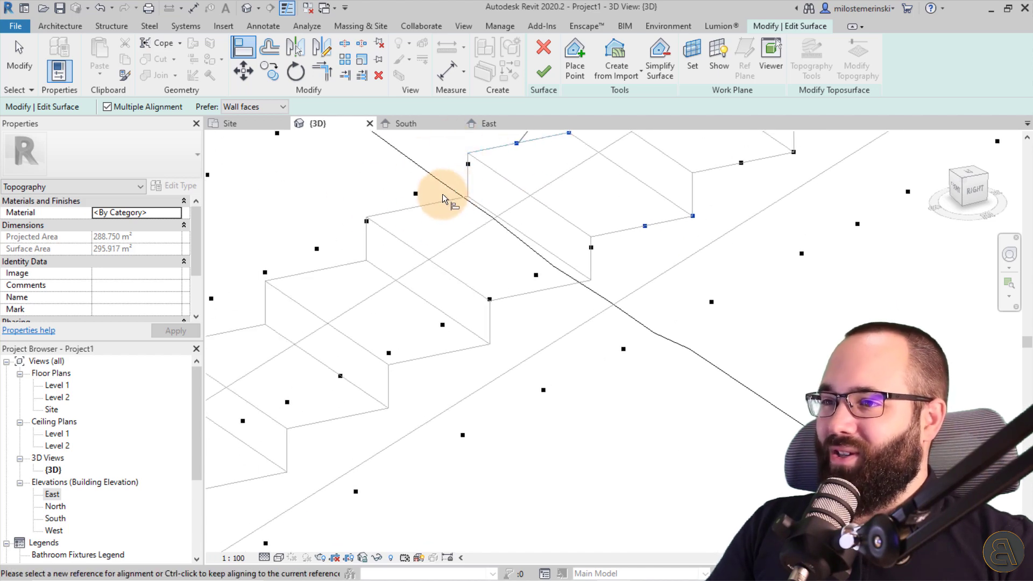
Snap the last three points to the upper step edge and align the bottom step's points
click(442, 199)
click(416, 193)
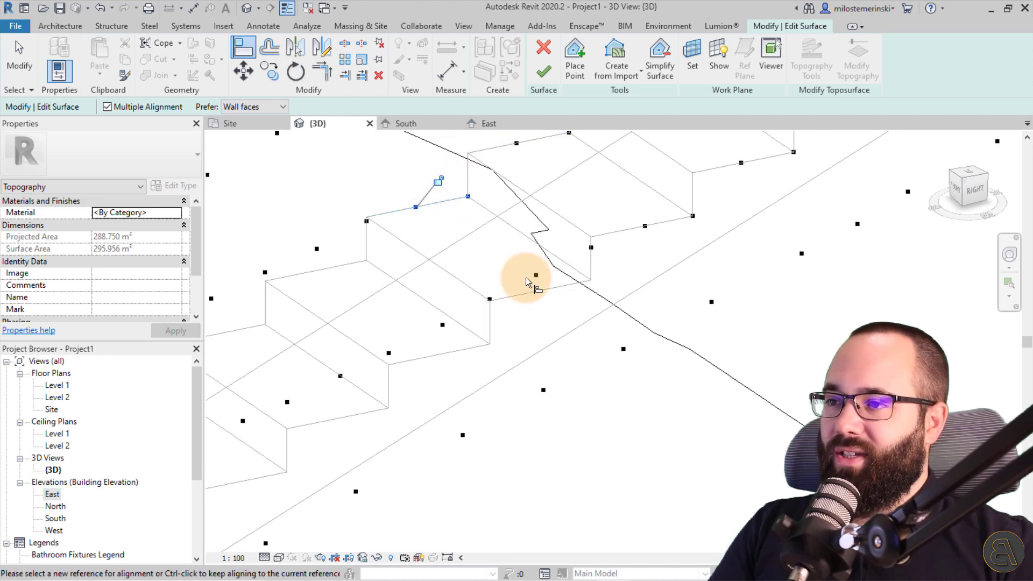
click(535, 278)
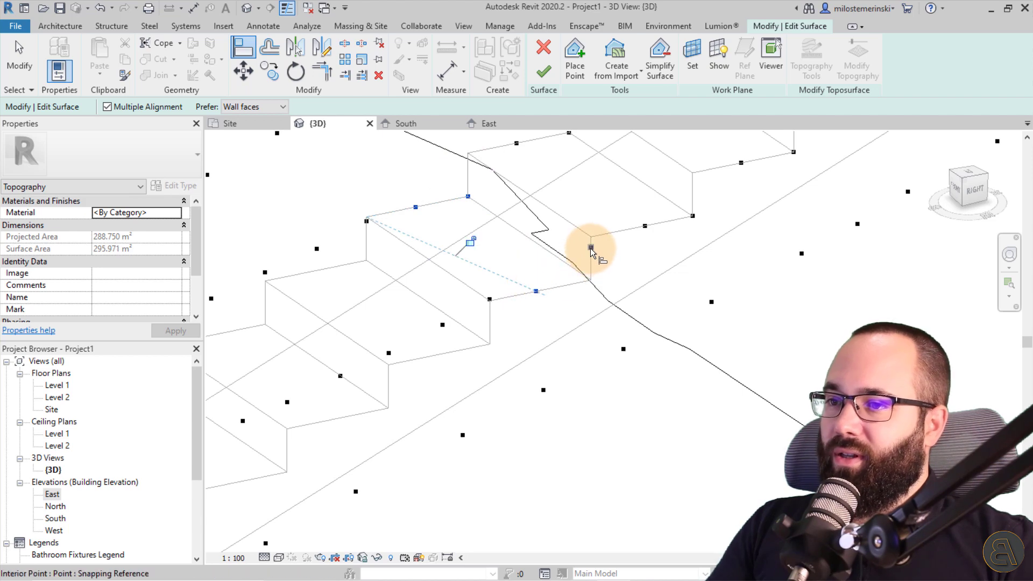
click(592, 248)
scroll(494, 233, down, 5)
middle_drag(572, 282, 556, 309)
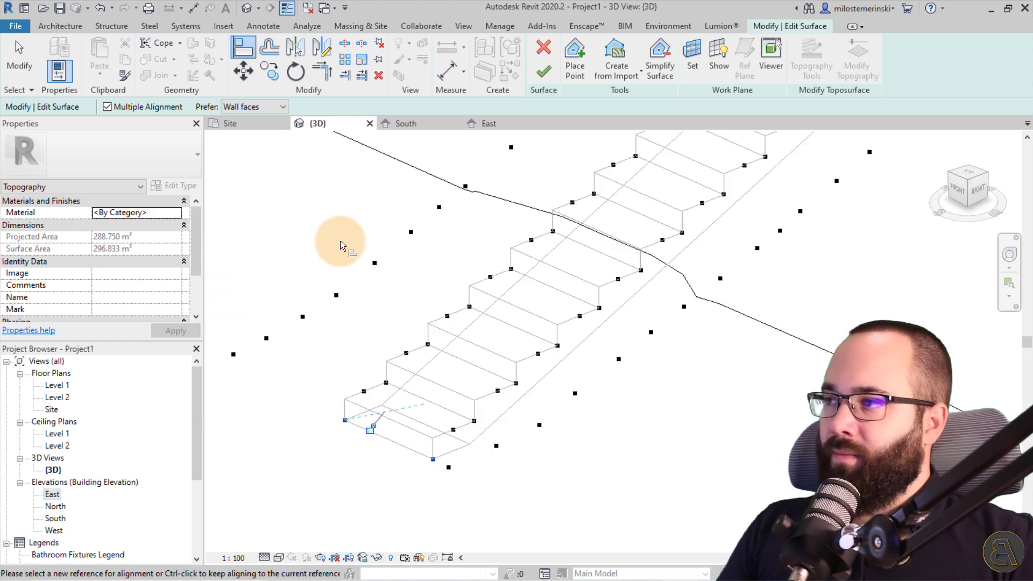
scroll(411, 303, up, 2)
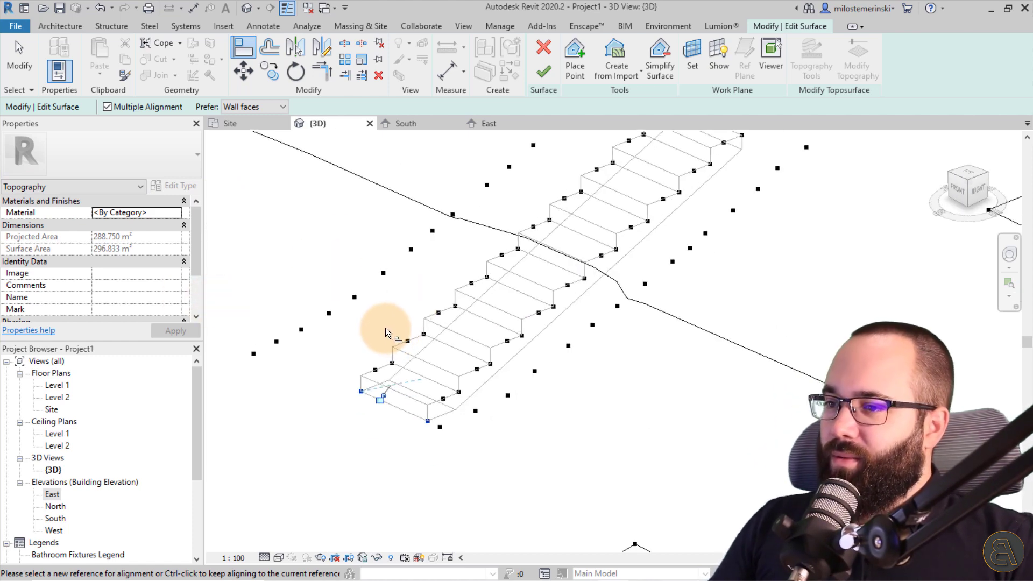
click(386, 327)
key(Escape)
scroll(422, 418, up, 3)
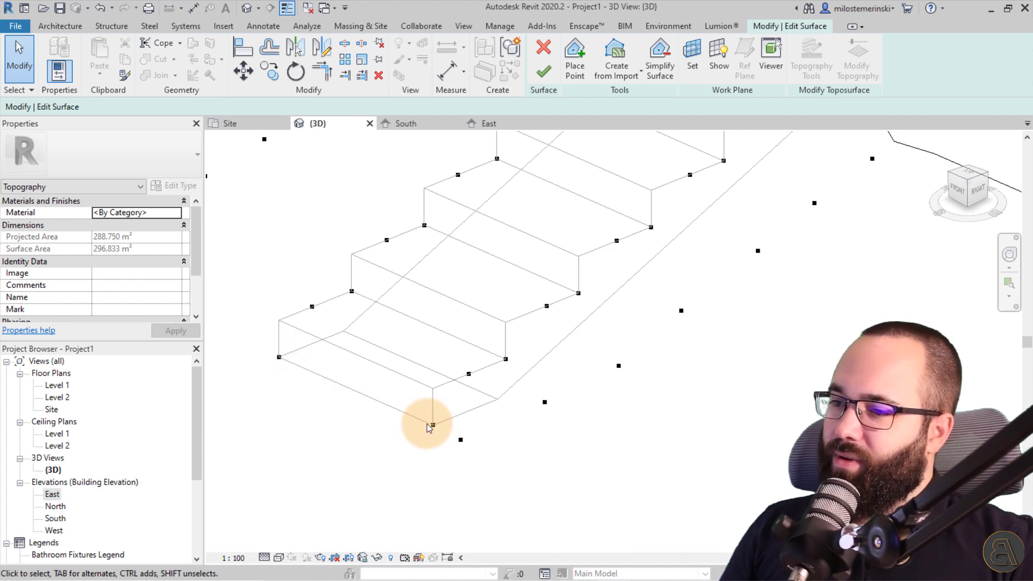
Orbit to an angled view of the stair and set the visual style to Shaded
shift+middle_drag(429, 424, 631, 338)
scroll(500, 392, down, 3)
shift+middle_drag(744, 287, 487, 493)
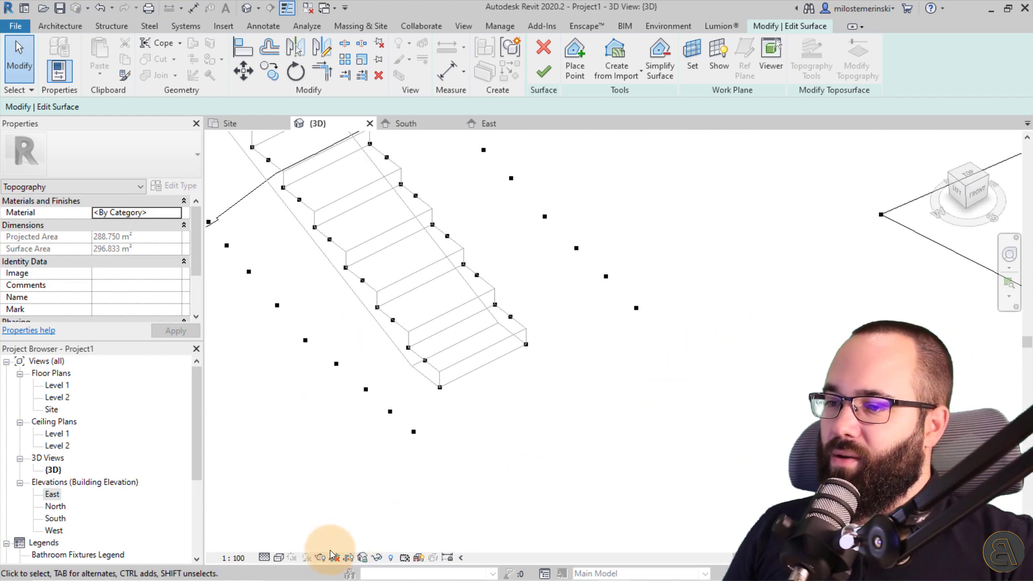
click(279, 558)
click(302, 488)
mouse_move(441, 409)
shift+middle_down()
mouse_move(664, 251)
mouse_move(689, 300)
mouse_move(667, 321)
mouse_move(353, 369)
mouse_move(231, 339)
mouse_move(207, 272)
mouse_move(273, 325)
mouse_move(405, 361)
shift+middle_up()
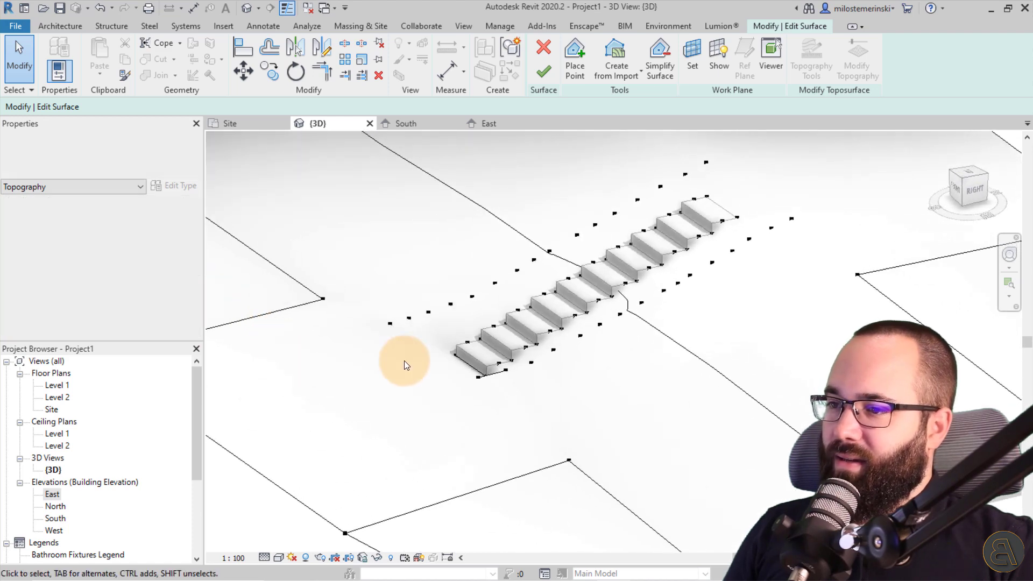
click(279, 558)
click(301, 503)
Commit the graded toposurface with Finish Surface and view the stairs diagonally
mouse_move(346, 427)
shift+middle_down()
mouse_move(381, 415)
mouse_move(635, 427)
mouse_move(785, 370)
mouse_move(791, 401)
shift+middle_up()
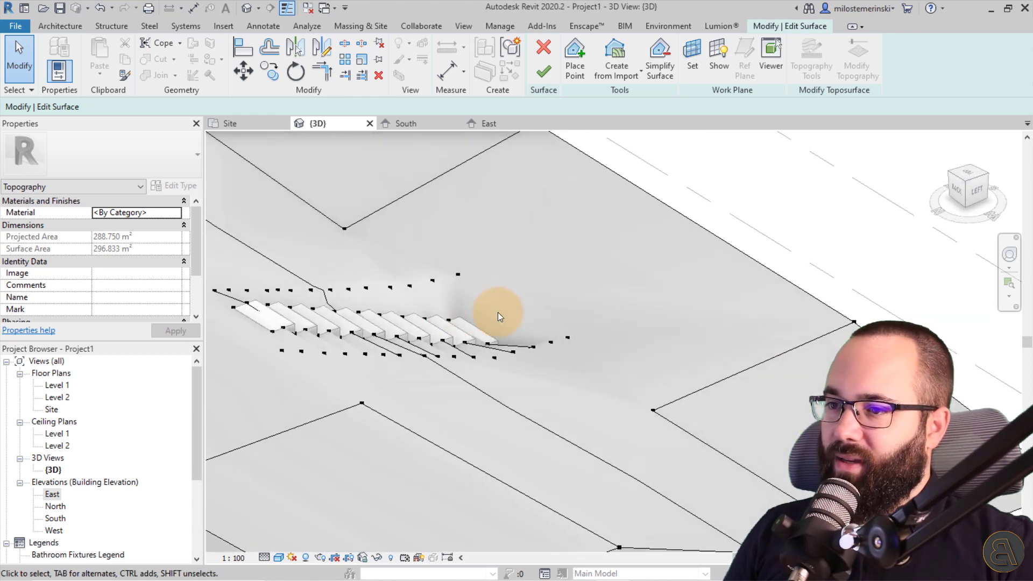
shift+middle_drag(496, 312, 425, 258)
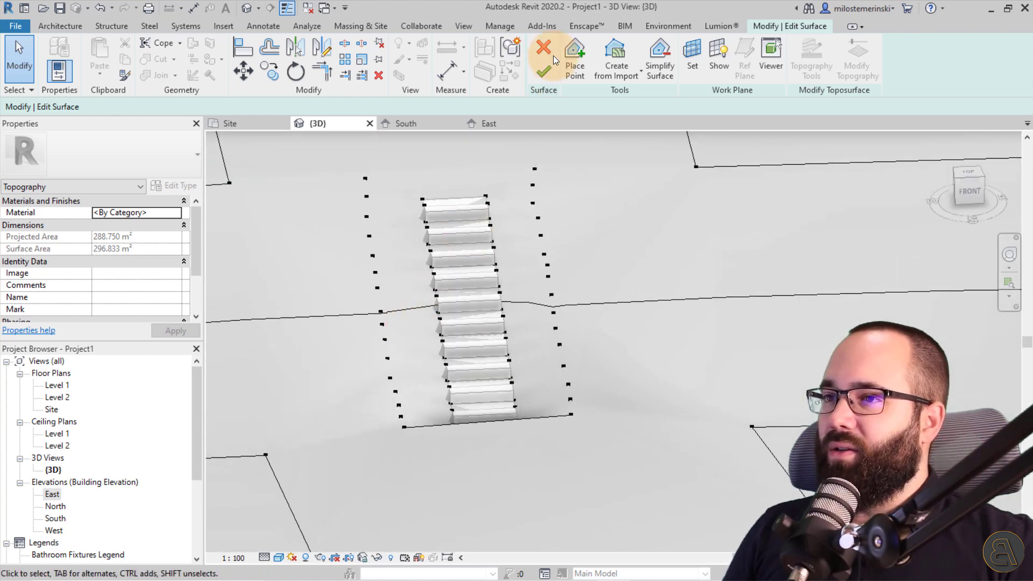
click(545, 69)
shift+middle_drag(480, 403, 312, 201)
In the Site plan, draw a section line (SE) lengthwise through the stair
click(266, 120)
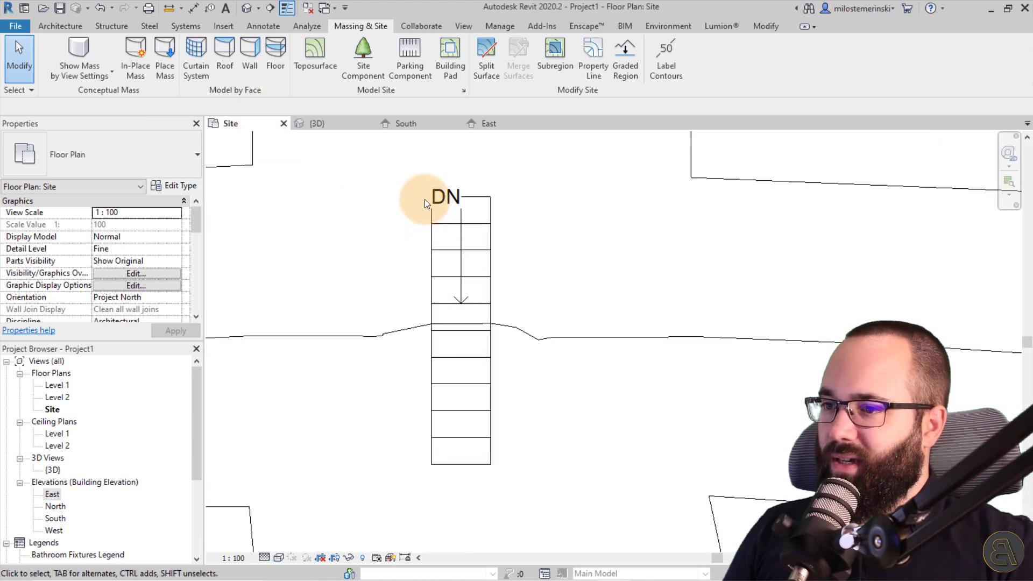
key(s)
key(e)
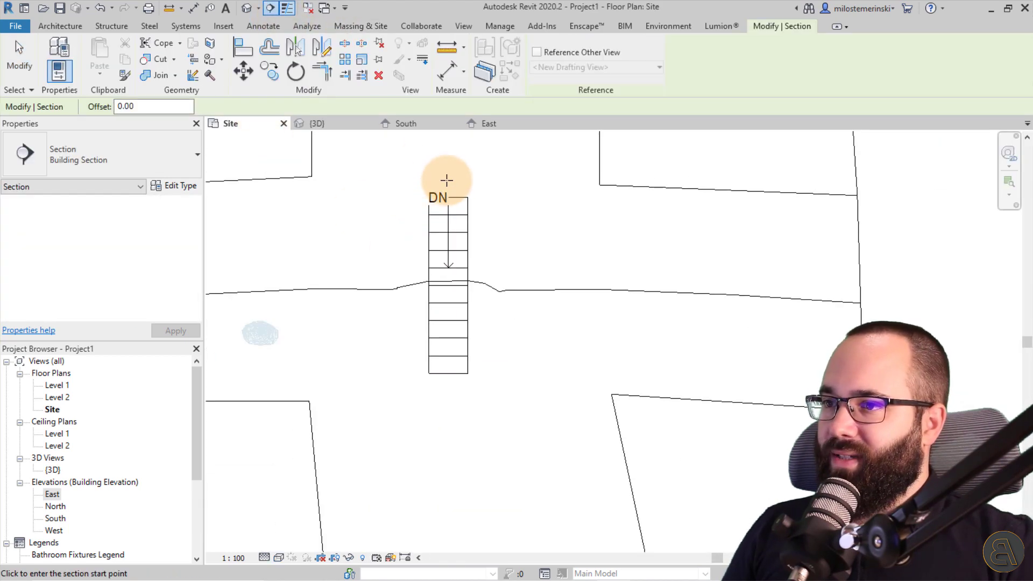
click(453, 171)
click(449, 452)
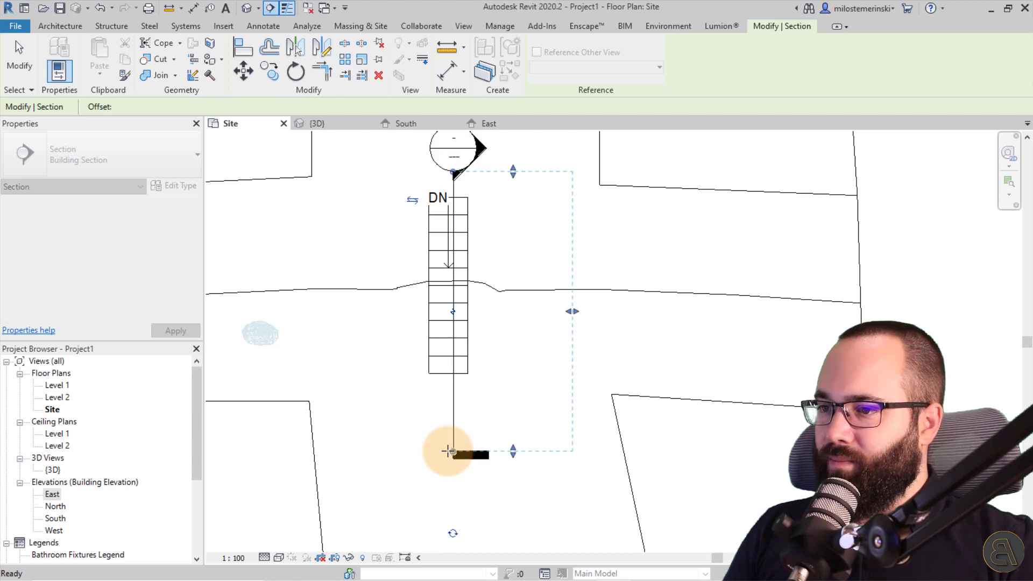
key(Escape)
key(Escape)
Review the terrain profile in Section 1, then return to {3D} and select the toposurface
double_click(482, 149)
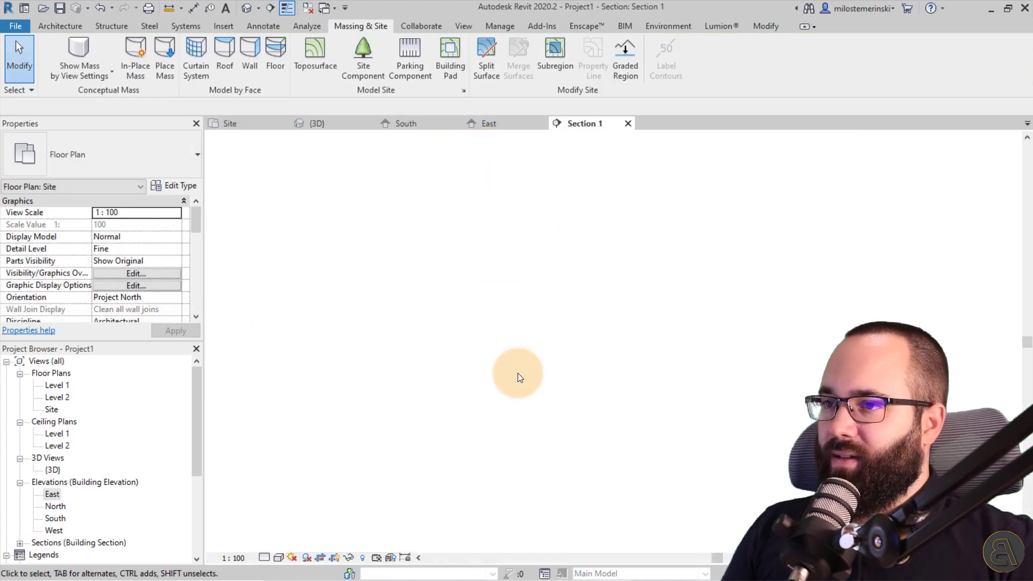
scroll(489, 357, up, 4)
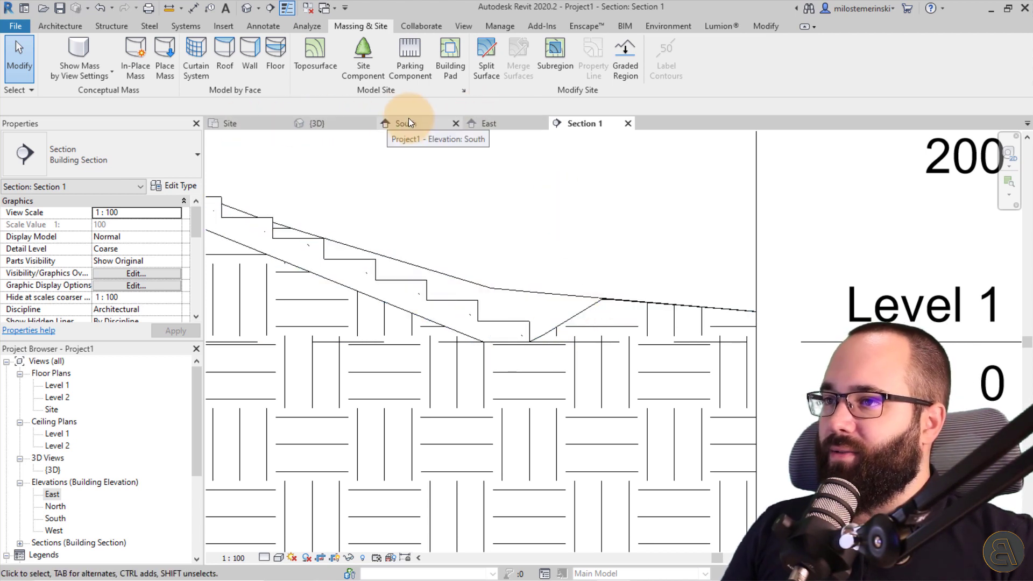
click(347, 123)
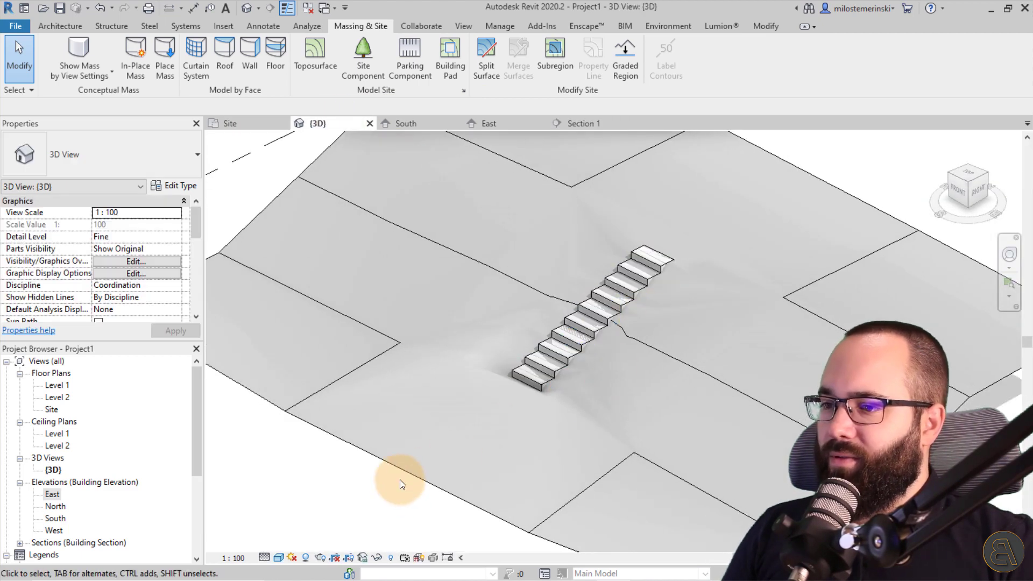
click(462, 444)
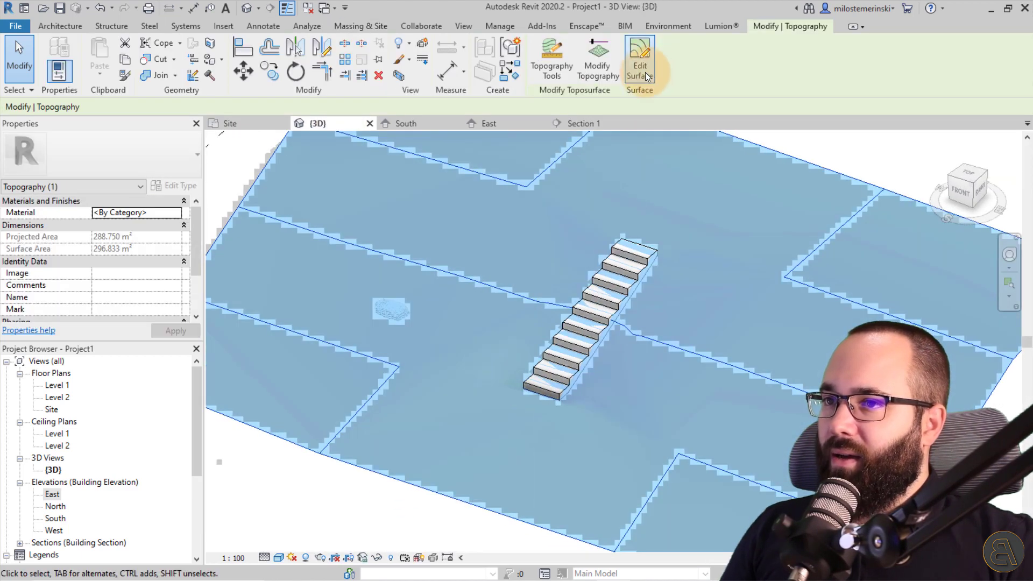
Copy the two toposurface points at the stair base to a spot just below it
click(644, 72)
scroll(543, 396, up, 3)
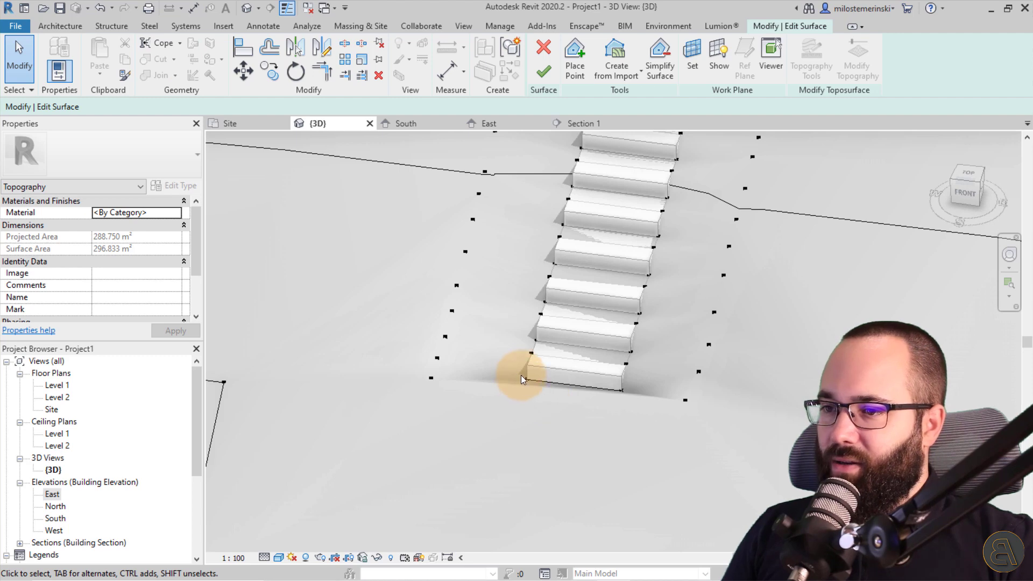
drag(618, 414, 624, 413)
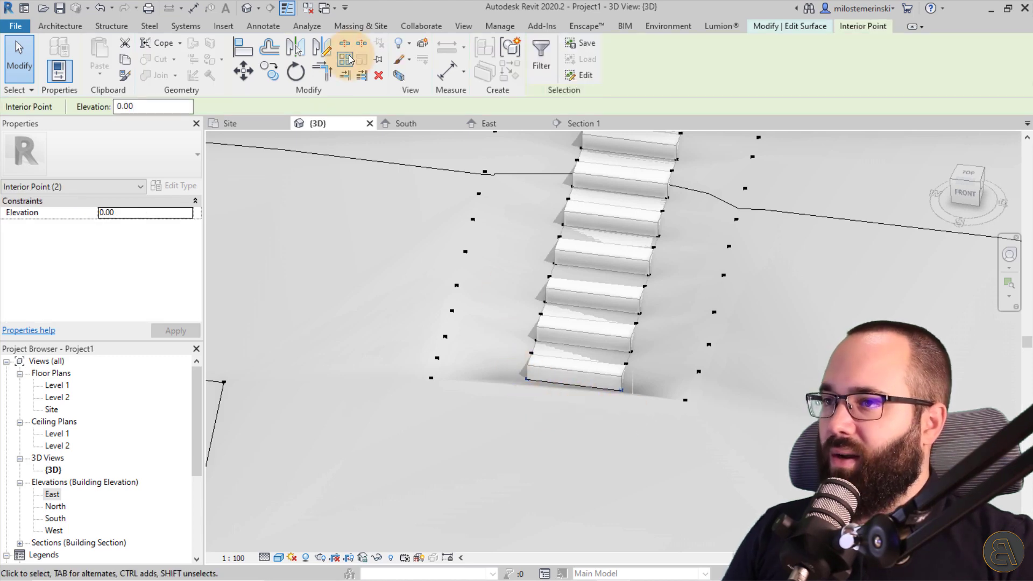
click(272, 73)
scroll(611, 346, down, 2)
middle_drag(611, 346, 553, 240)
click(553, 240)
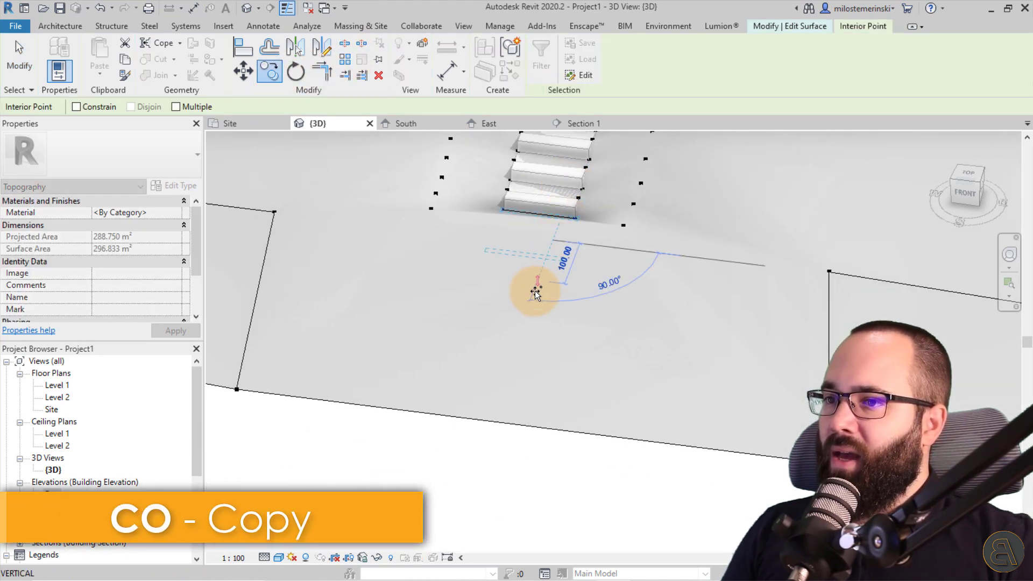
click(535, 298)
shift+middle_drag(538, 322, 512, 208)
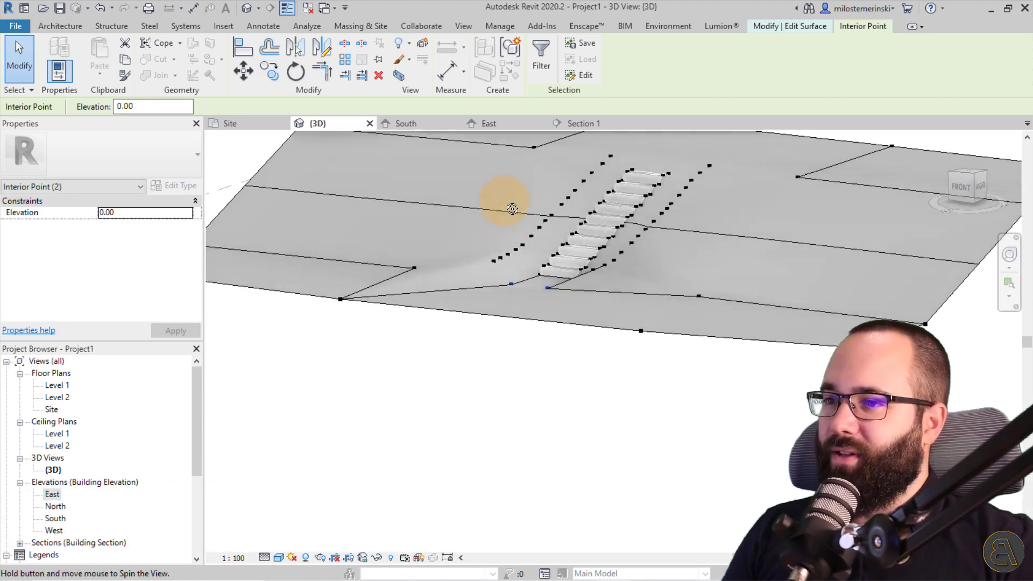
Finish the toposurface edit and inspect the slope and stairs from the side
key(Escape)
key(Escape)
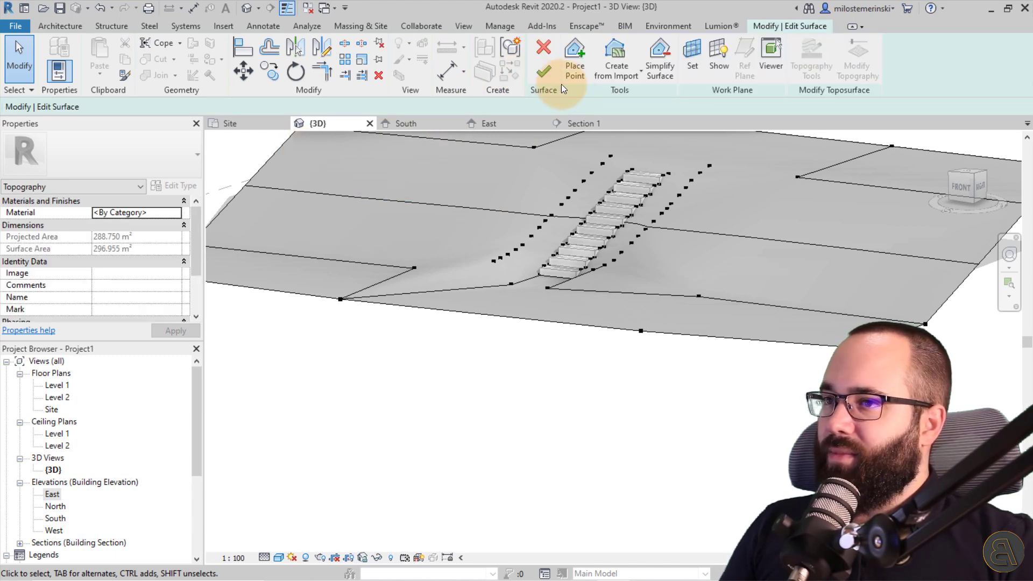
click(544, 72)
shift+middle_drag(521, 214, 622, 224)
scroll(406, 203, up, 2)
scroll(408, 299, up, 4)
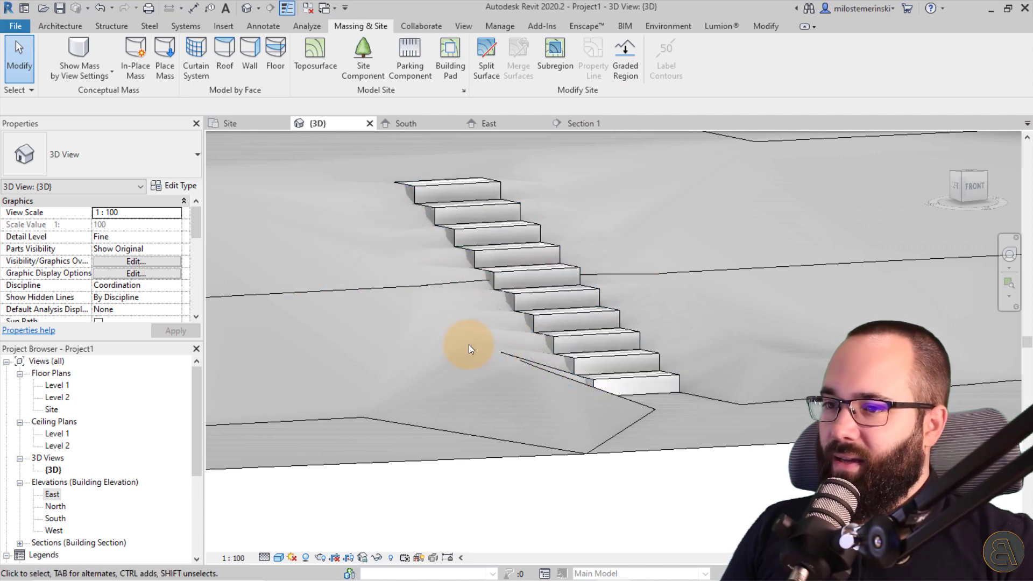
shift+middle_drag(470, 345, 527, 349)
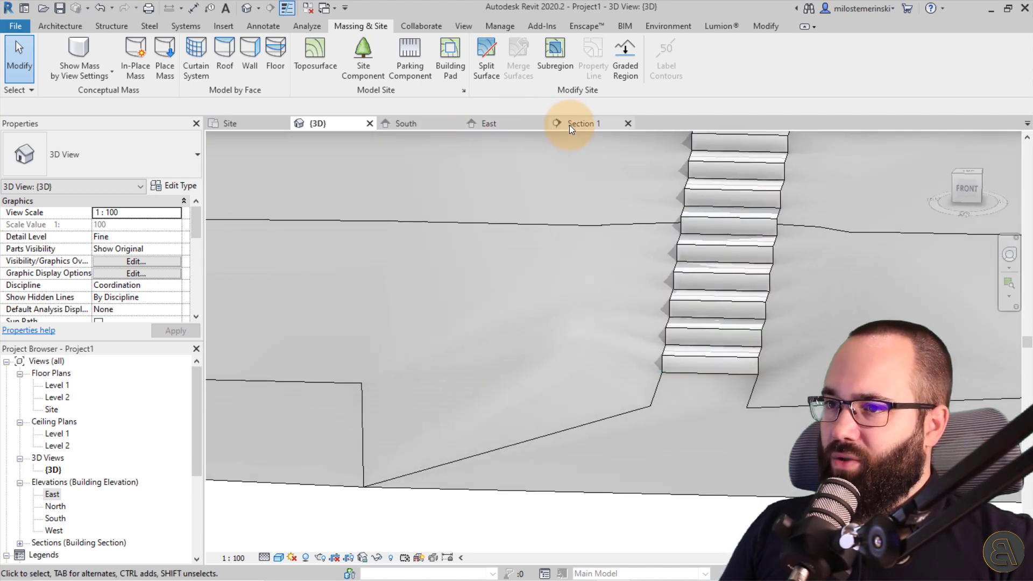
Check the stairs in the South elevation, then switch to the Site plan and close South
click(431, 128)
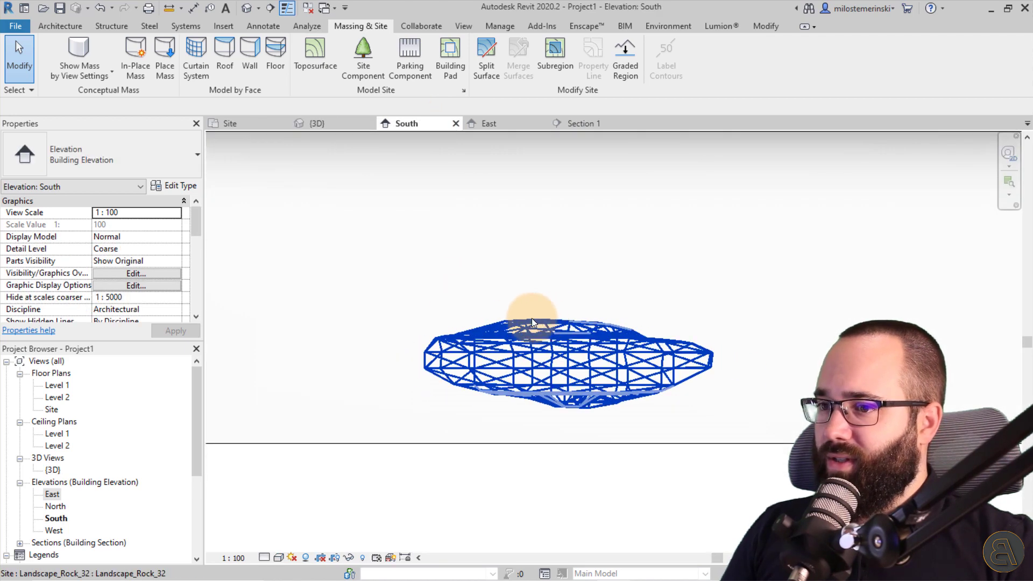
scroll(532, 318, up, 3)
middle_drag(611, 328, 550, 327)
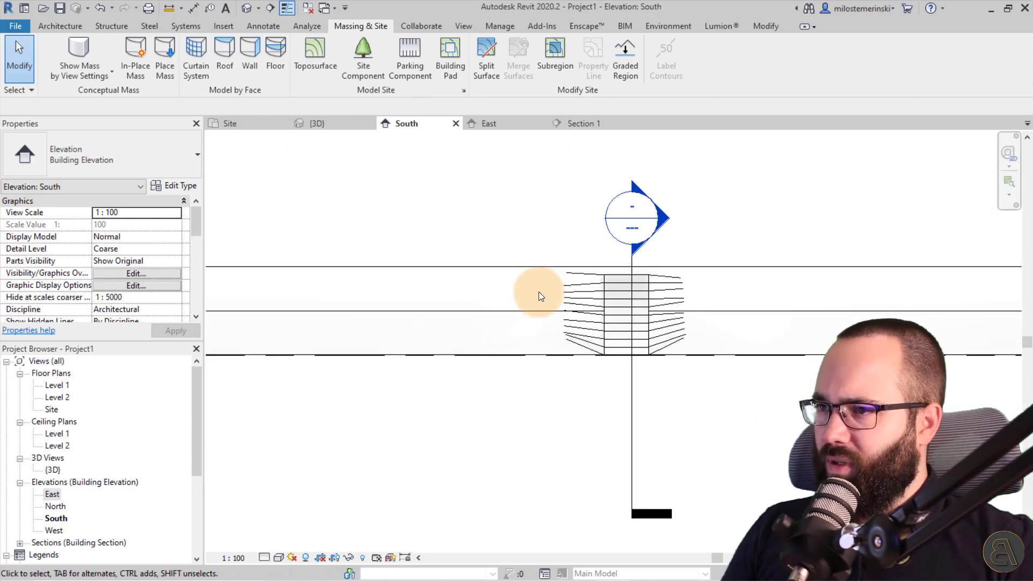
click(272, 127)
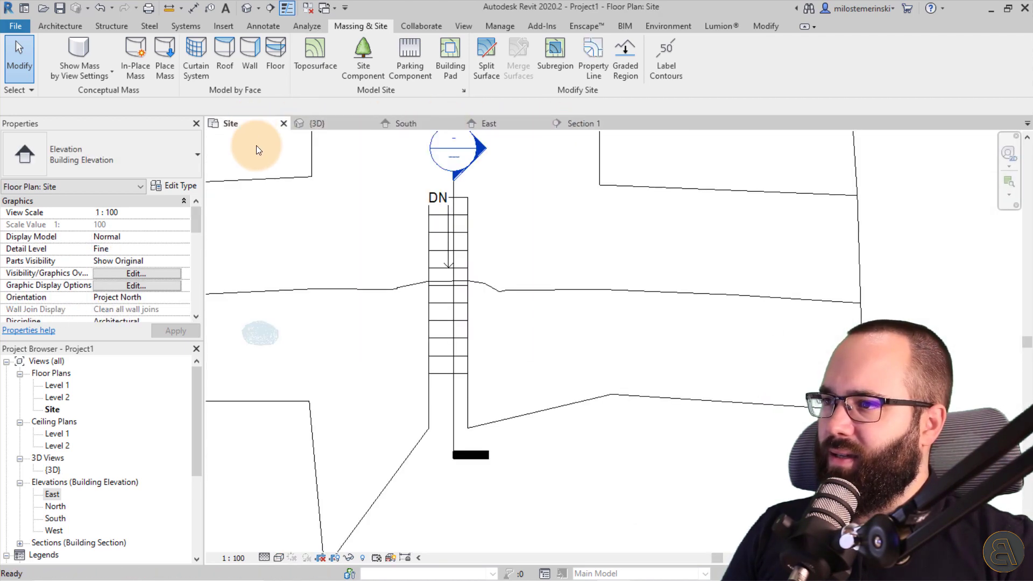
click(455, 124)
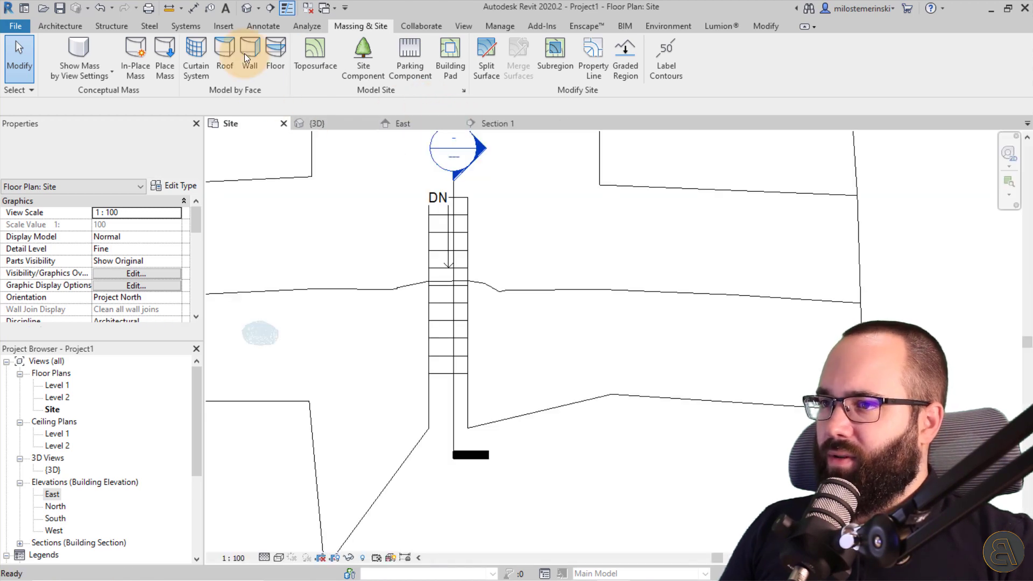
Cut Section 2 across the stairs, review it, and return to the 3D view
click(271, 9)
click(379, 347)
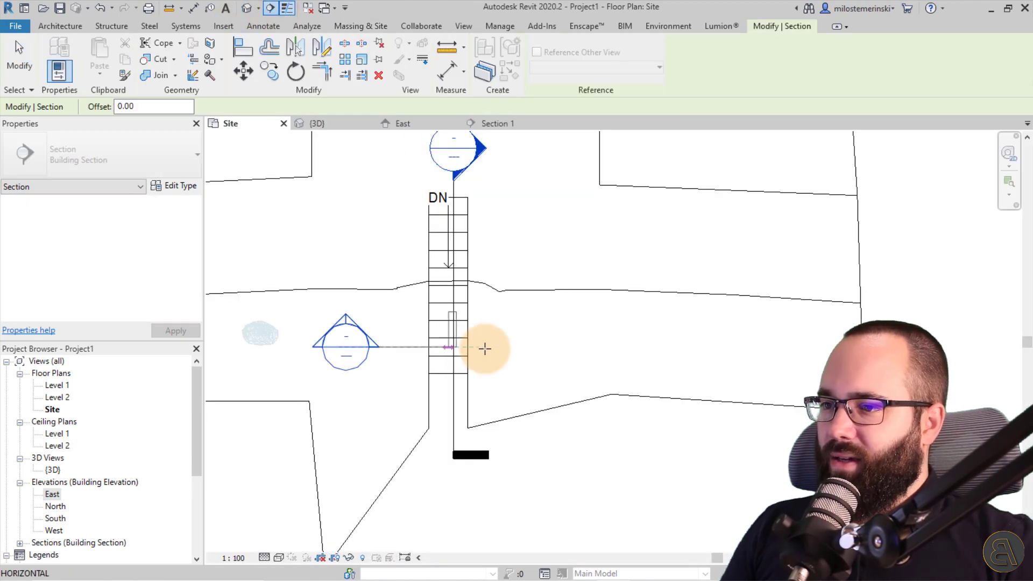
click(341, 312)
double_click(343, 312)
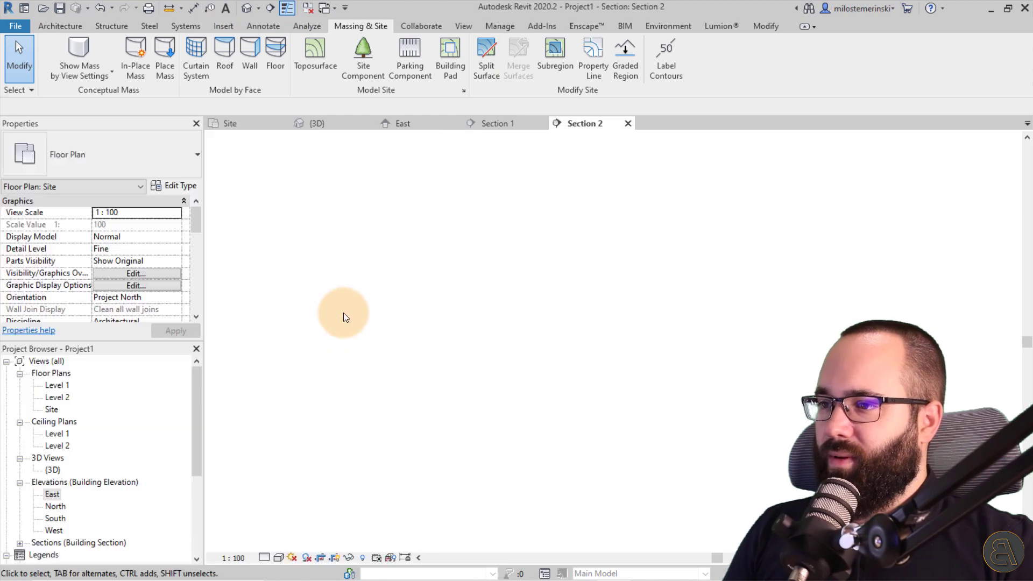
scroll(621, 292, up, 3)
scroll(605, 356, down, 2)
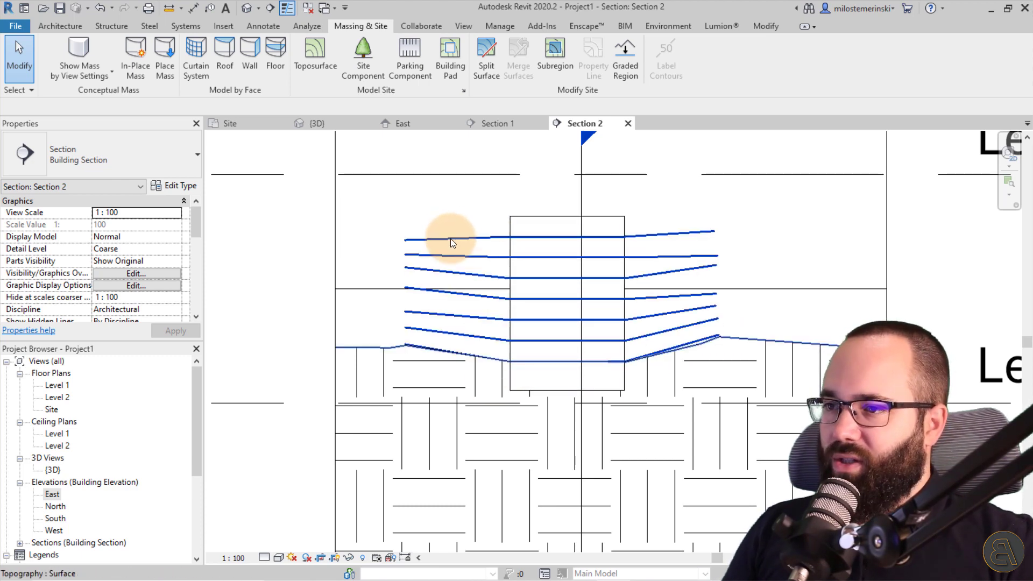
click(306, 124)
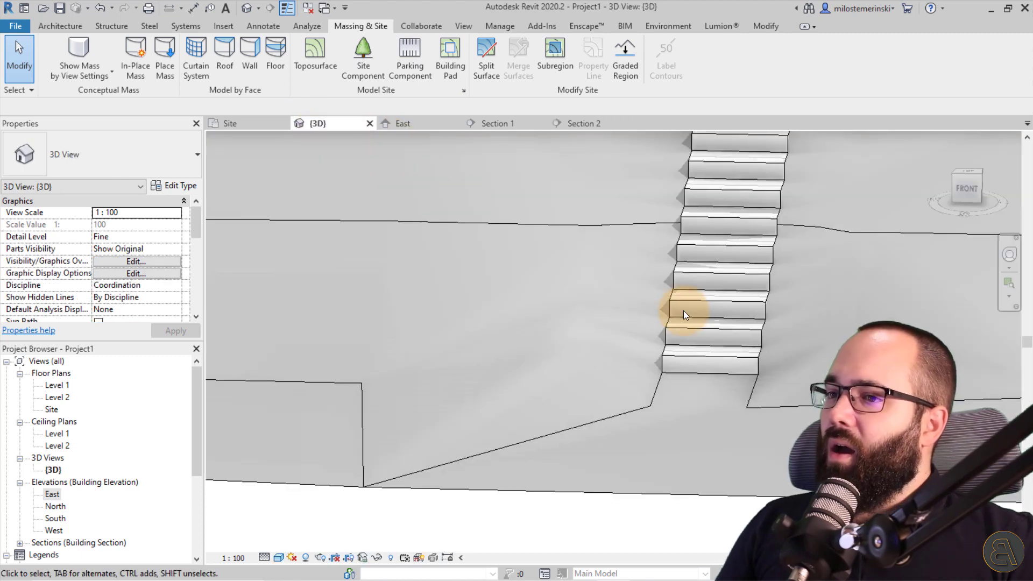
Drag the Landscape_Rock_32 rock in the 3D view against the stair's bottom step
shift+middle_drag(683, 311, 488, 424)
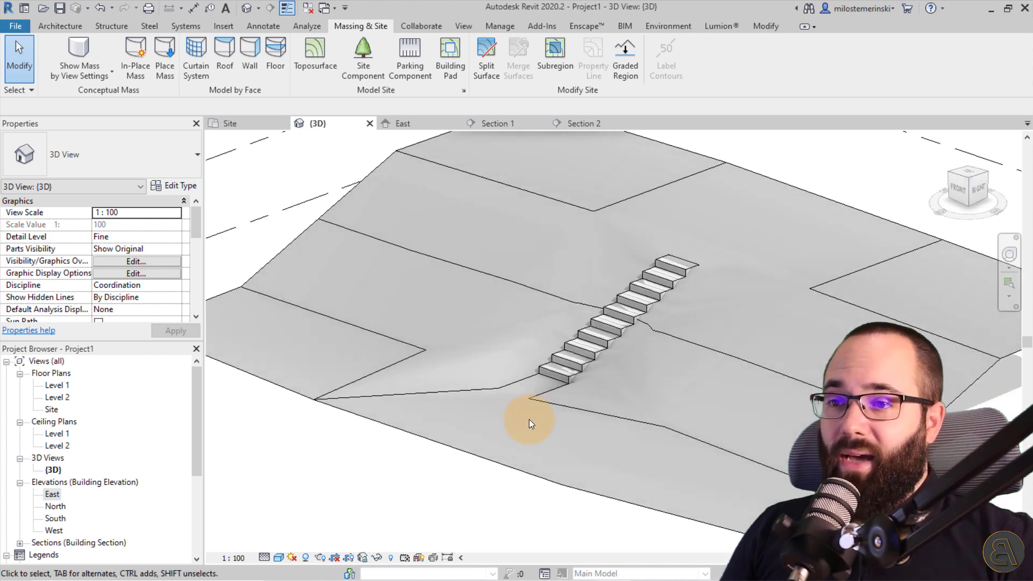
scroll(568, 370, up, 4)
scroll(538, 387, down, 5)
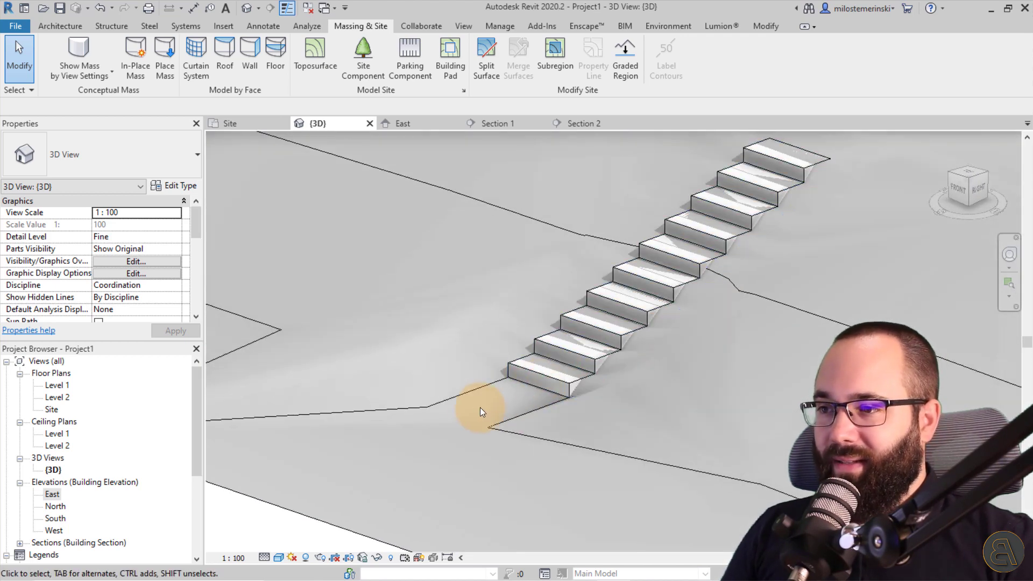
scroll(447, 372, up, 2)
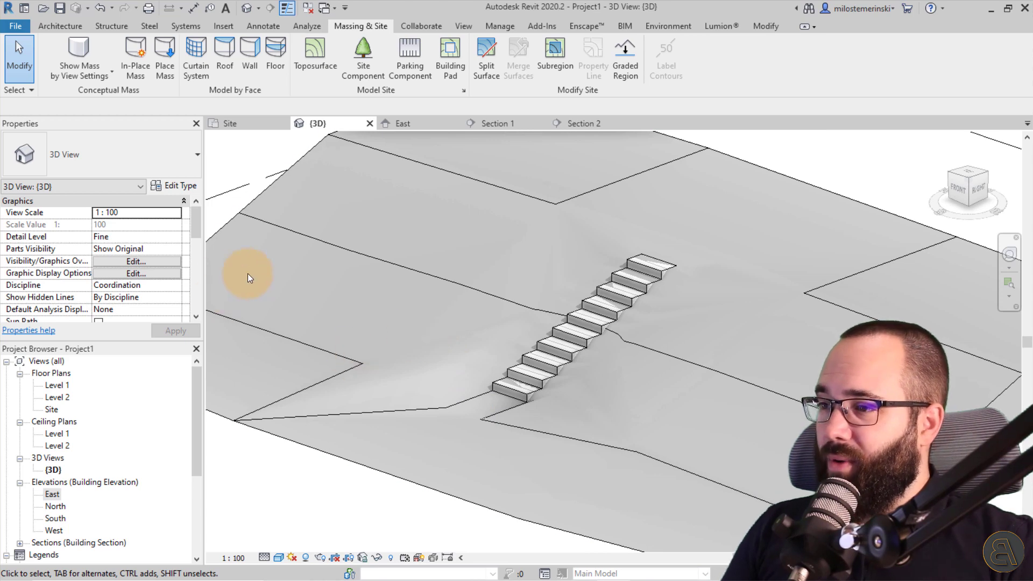
click(376, 316)
drag(376, 316, 538, 392)
scroll(538, 392, up, 6)
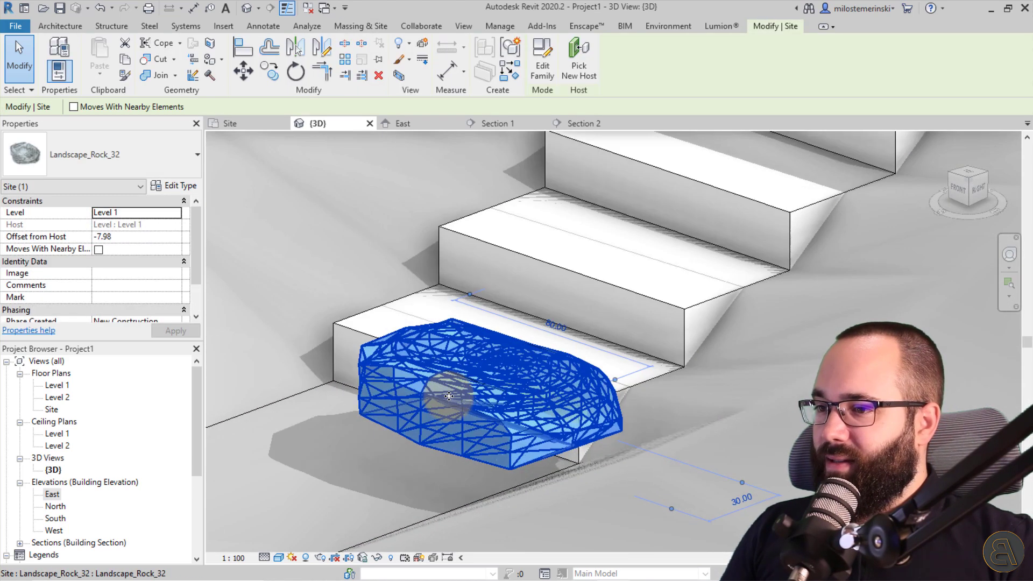
Shift the rock onto the bottom tread in the Site plan
drag(439, 368, 440, 366)
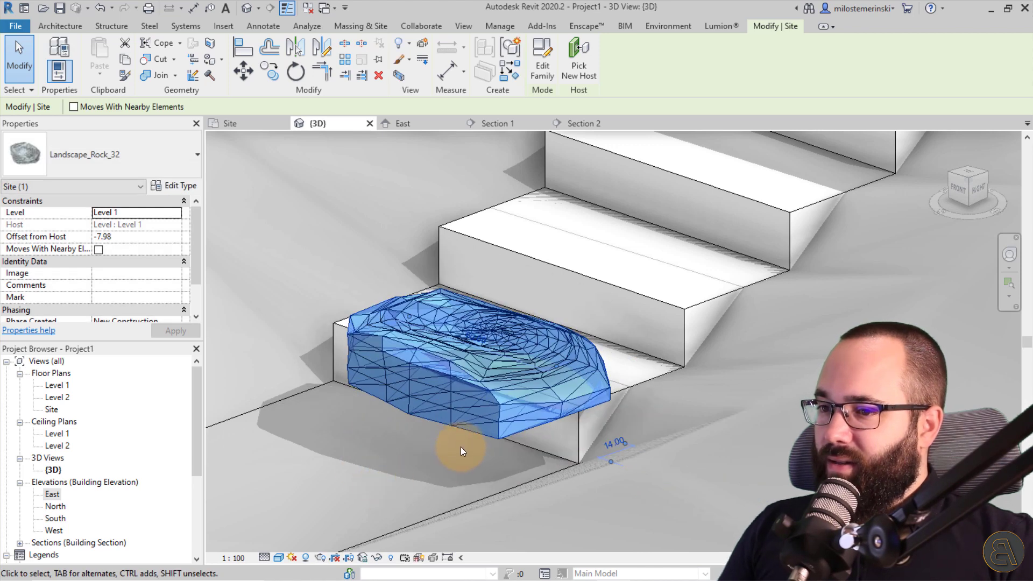
click(230, 123)
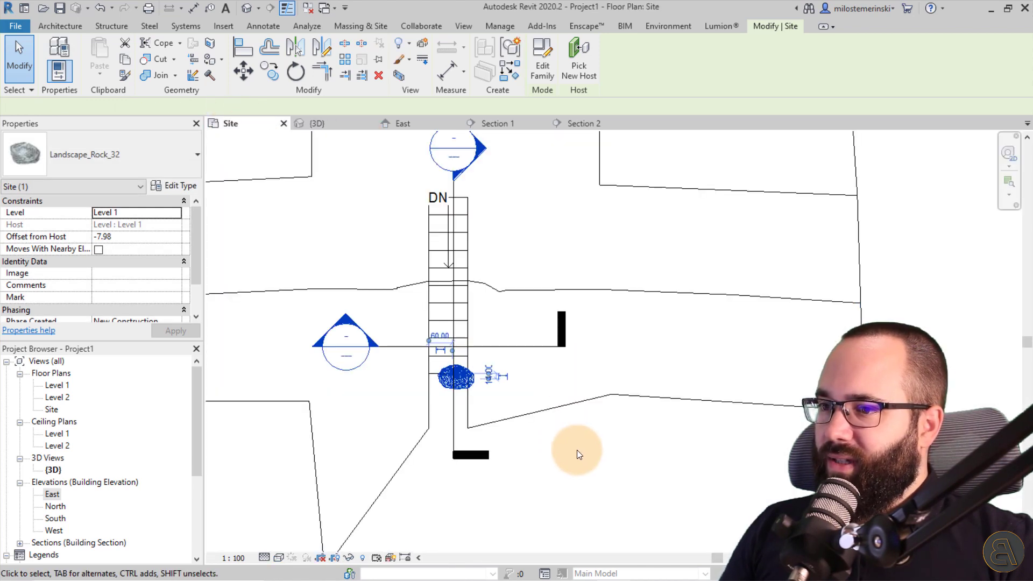
scroll(535, 352, up, 8)
drag(536, 352, 496, 376)
click(364, 141)
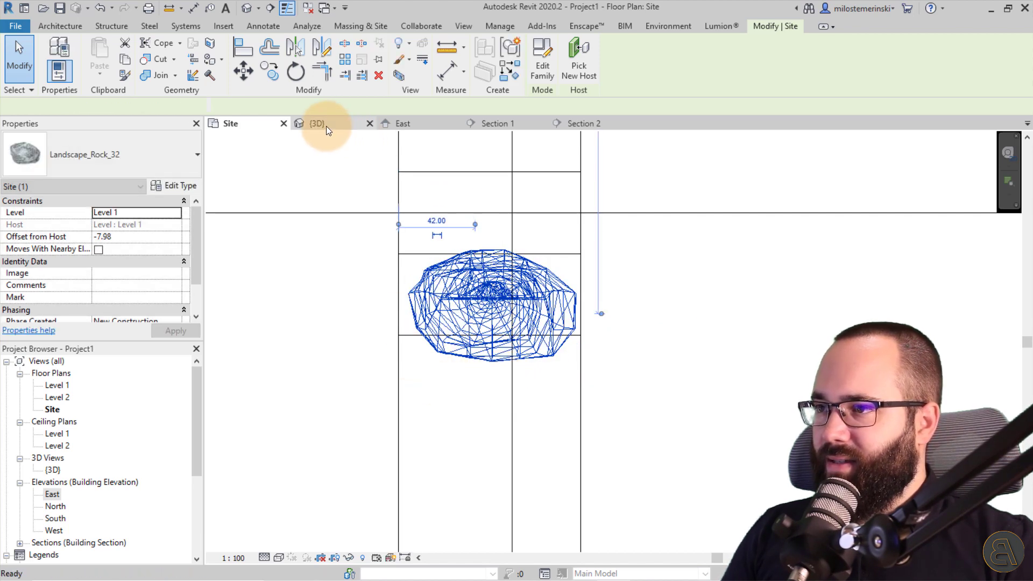
Back in 3D, nudge the rock slightly sideways on the step, checking it from another angle
click(324, 124)
shift+middle_drag(600, 425, 424, 408)
scroll(431, 407, down, 5)
click(435, 408)
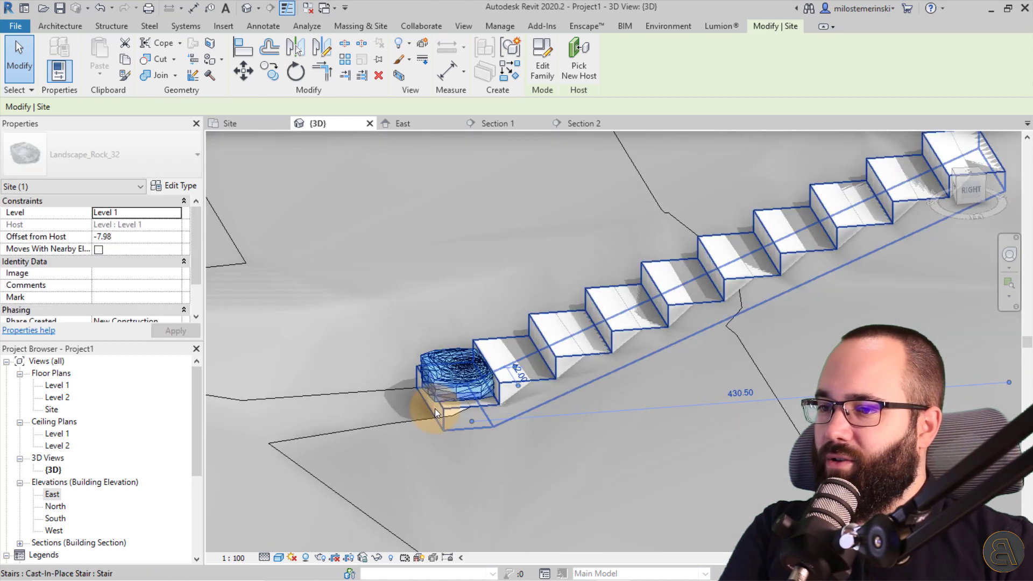
drag(434, 404, 463, 371)
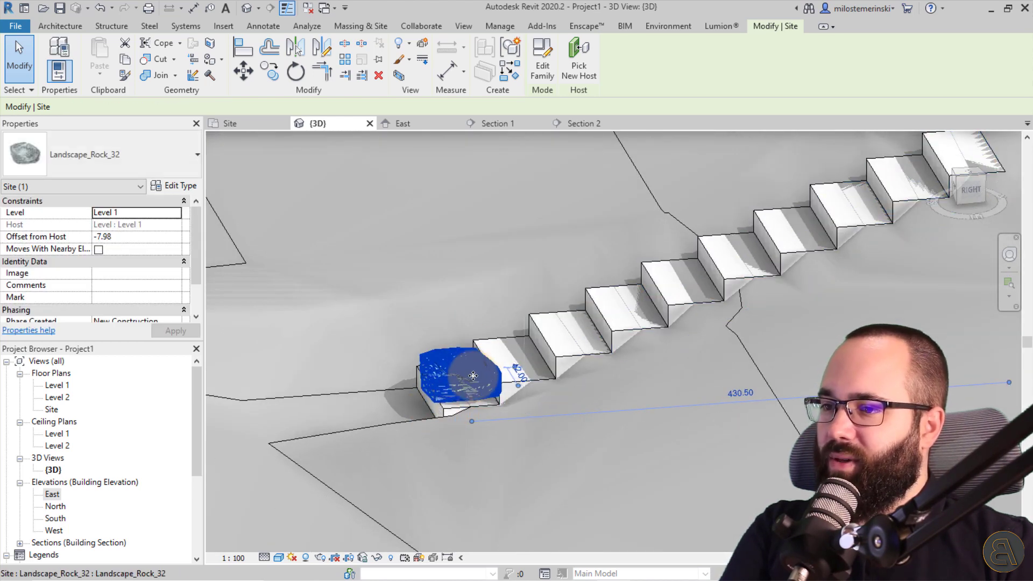
scroll(465, 358, up, 4)
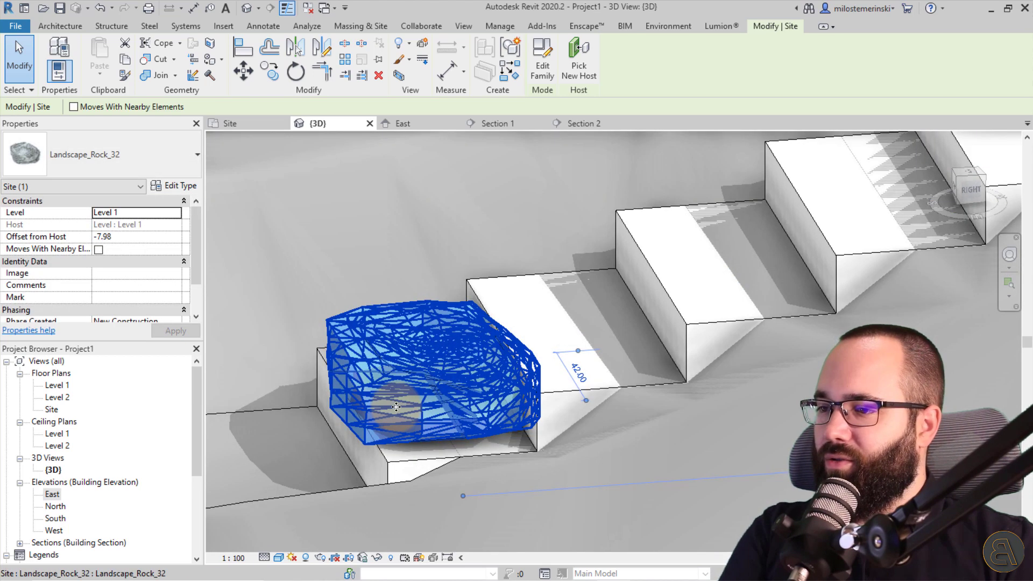
shift+middle_drag(402, 411, 436, 377)
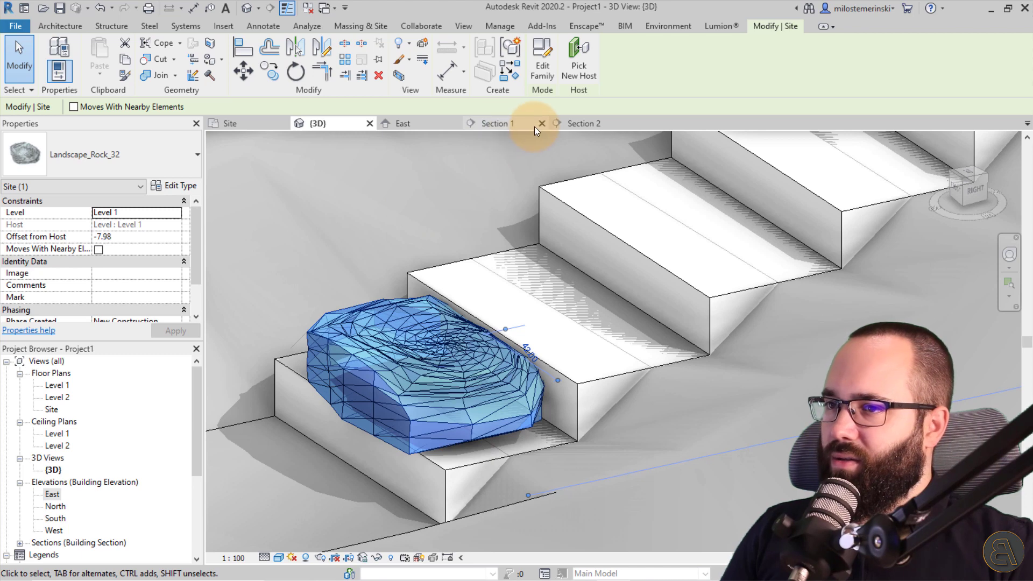
click(495, 123)
In Section 1, lower the rock into the bottom tread to offset -25.98 and nudge it slightly left
scroll(491, 307, up, 5)
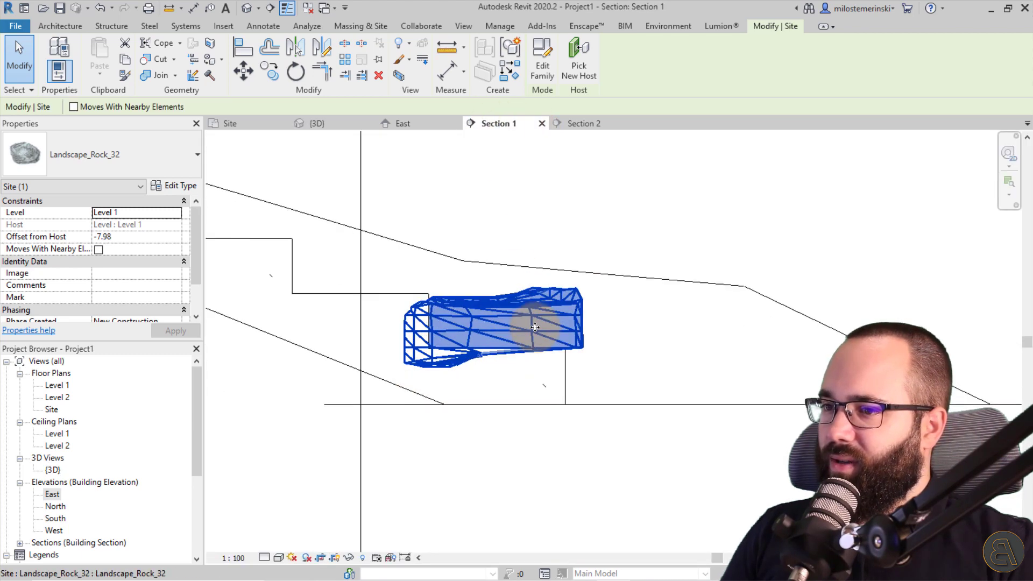
key(Down)
key(Down)
key(Down)
key(Down)
key(Down)
key(Down)
key(Down)
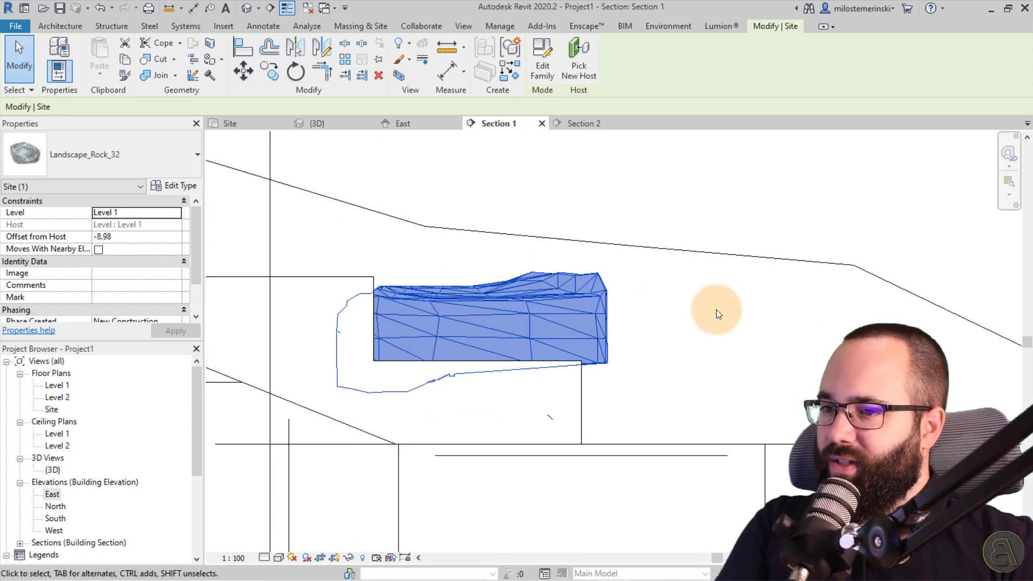
key(Down)
key(Down)
key(Down)
key(Down)
key(Down)
key(Down)
key(Down)
key(Down)
key(Down)
key(Down)
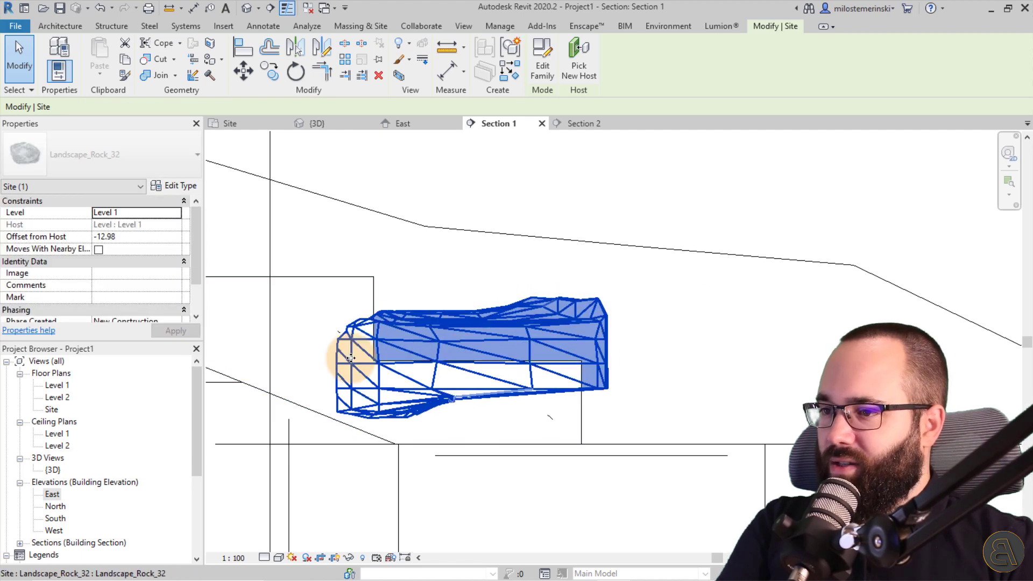
key(Down)
key(Down)
key(Down)
key(Down)
key(Down)
key(Down)
key(Down)
key(Down)
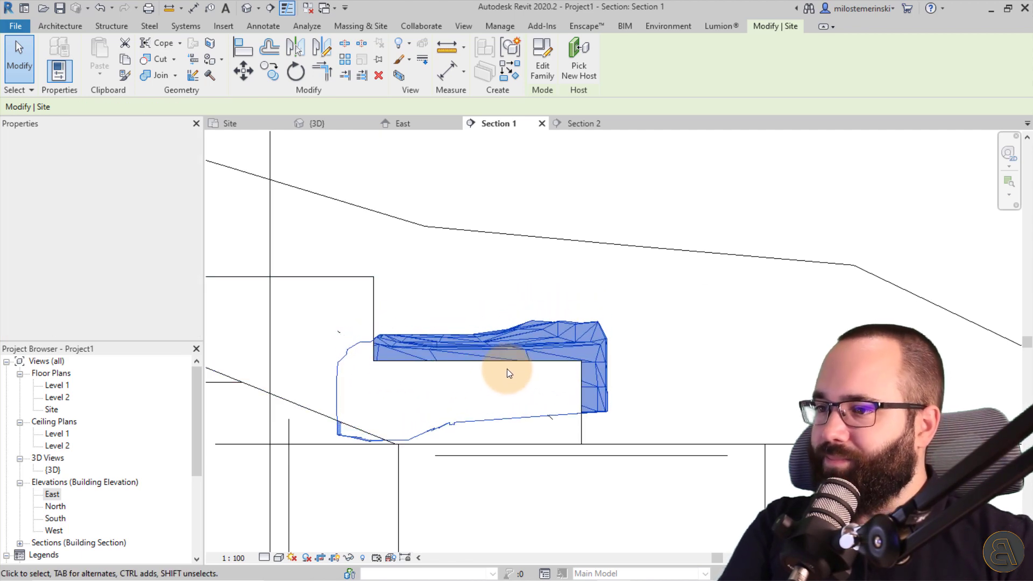
key(Down)
key(Down)
key(Down)
key(Down)
key(Down)
key(Down)
key(Down)
key(Down)
key(Down)
key(Down)
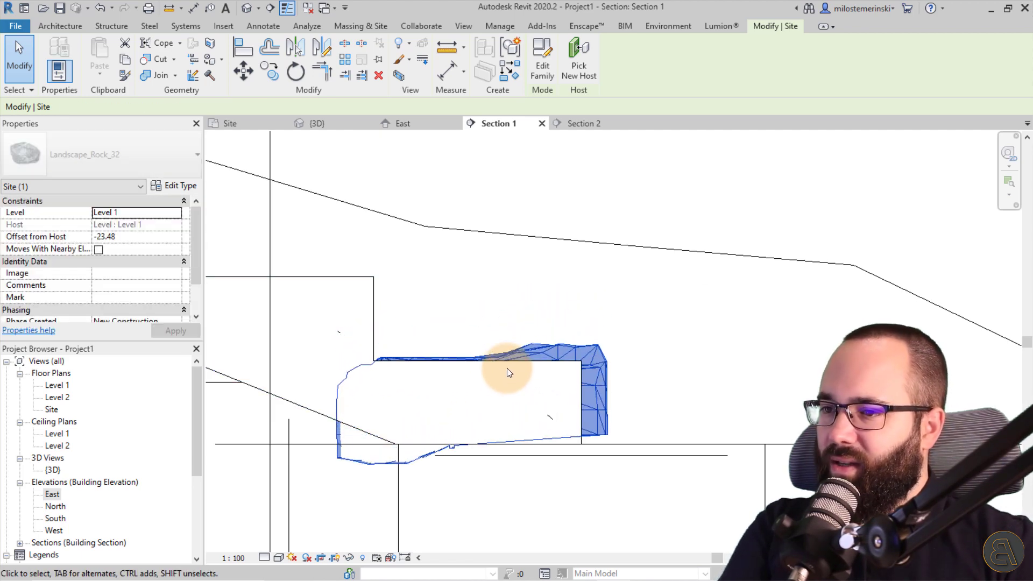
key(Down)
key(Left)
key(Left)
key(Left)
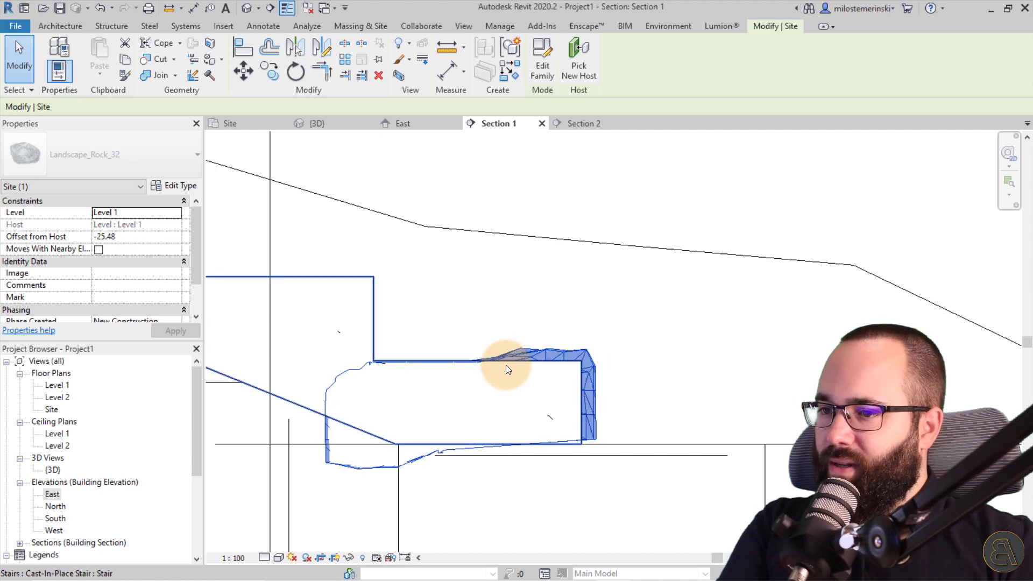
key(Left)
key(Left)
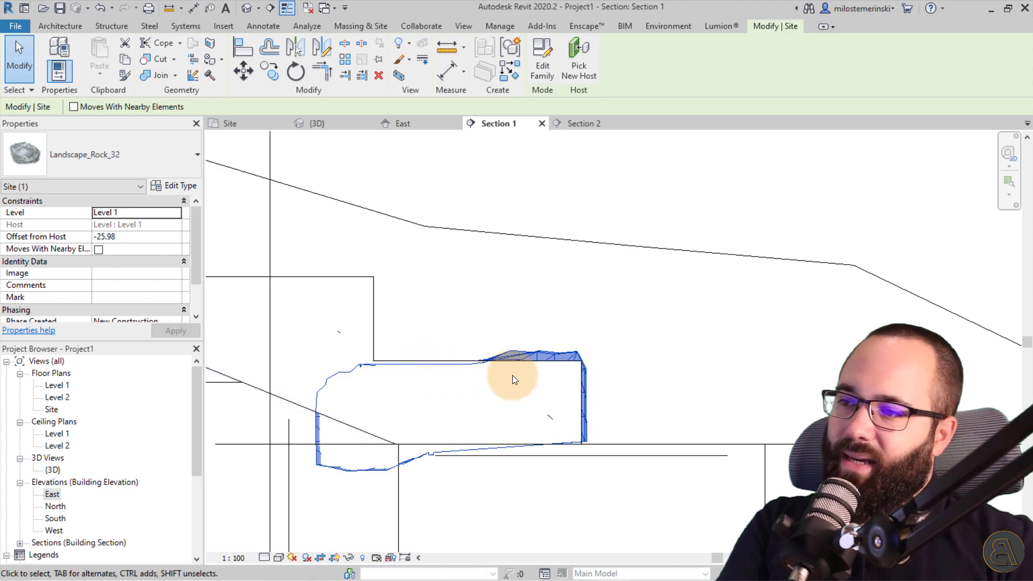
scroll(627, 362, down, 2)
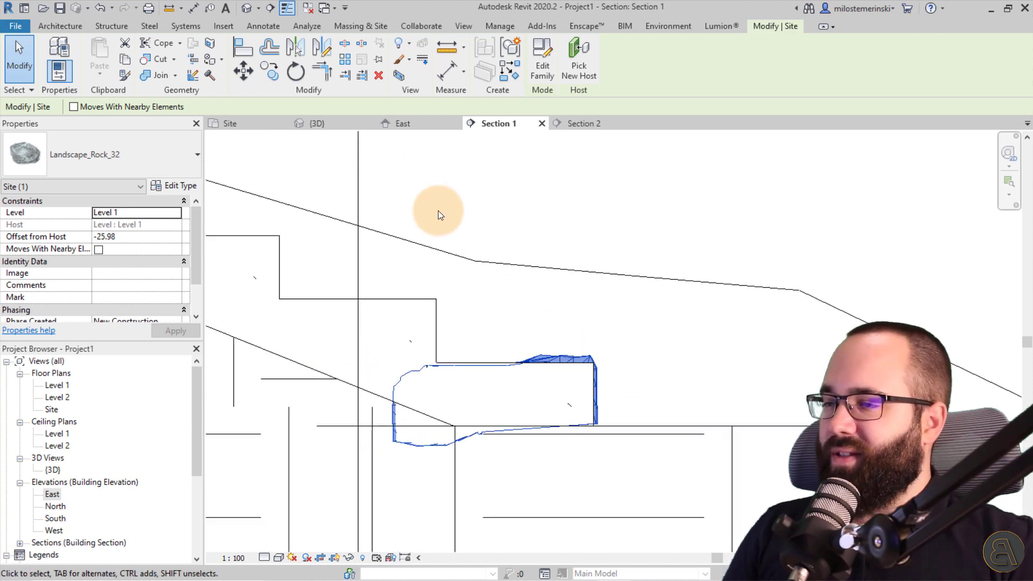
click(270, 75)
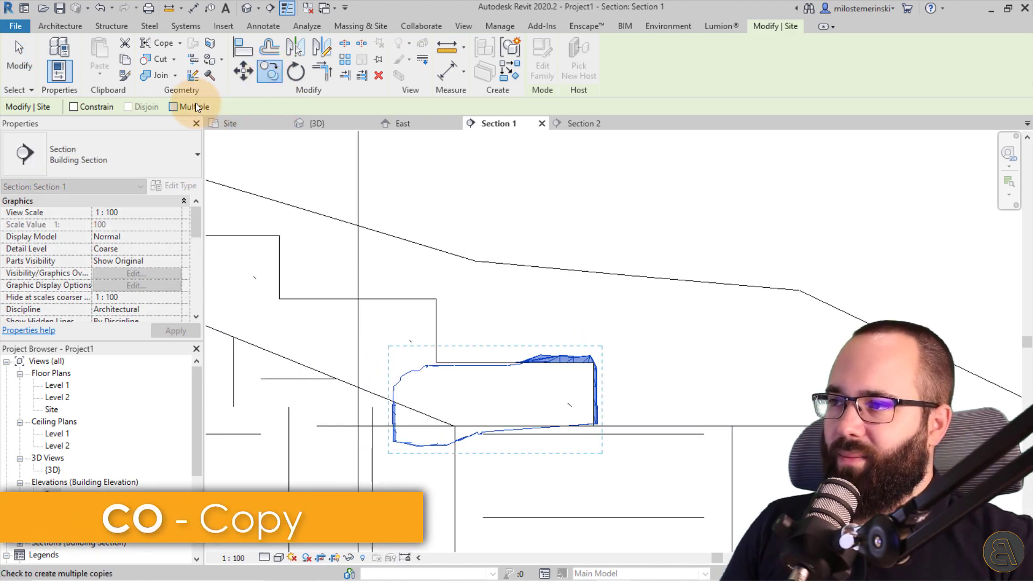
Copy the rock onto the lower stair steps in Section 1, snapping to each step corner
scroll(565, 359, up, 3)
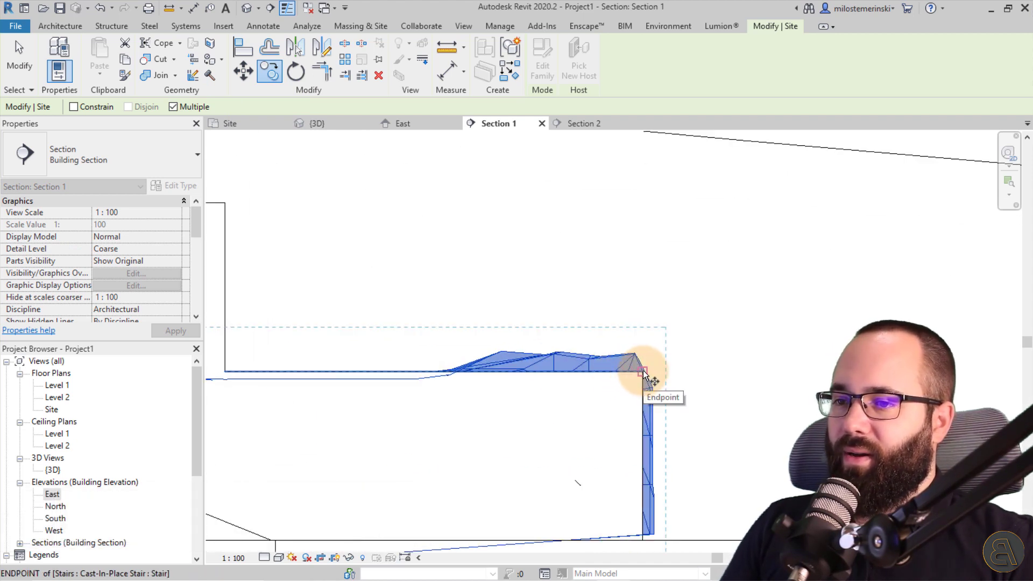
click(644, 371)
scroll(516, 322, down, 2)
middle_drag(517, 323, 669, 357)
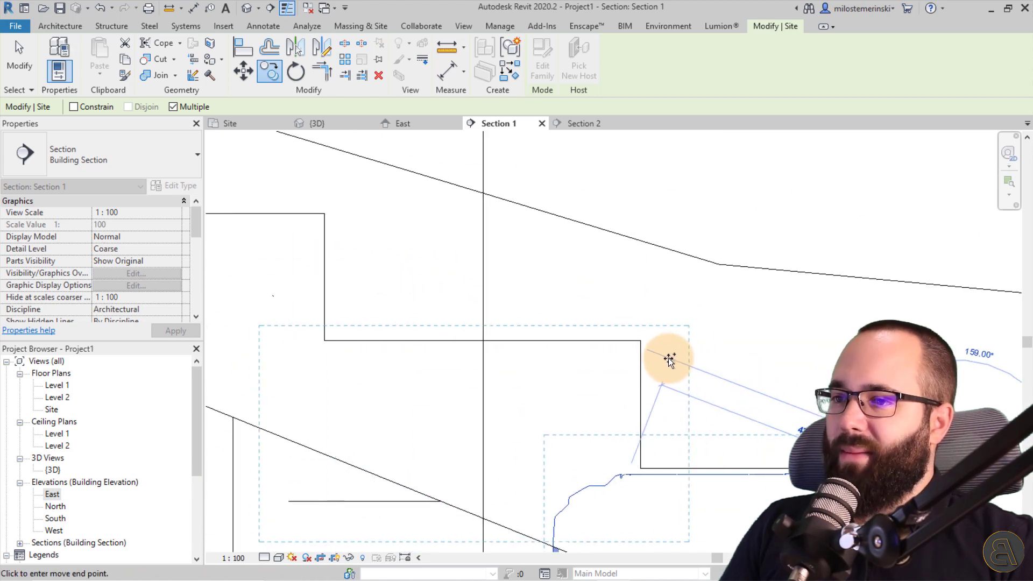
click(644, 345)
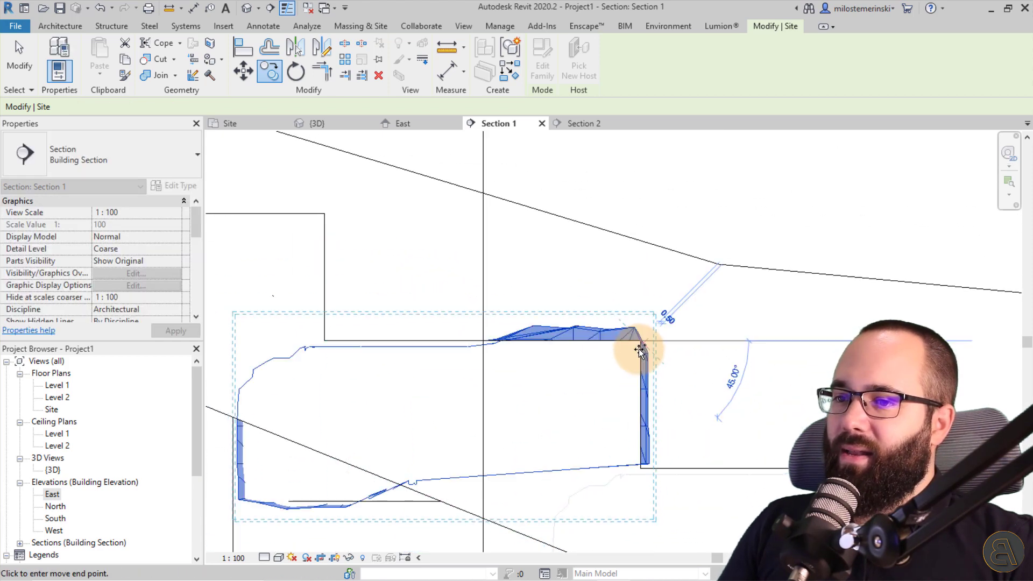
click(323, 215)
scroll(410, 293, down, 3)
middle_drag(411, 293, 532, 285)
click(580, 268)
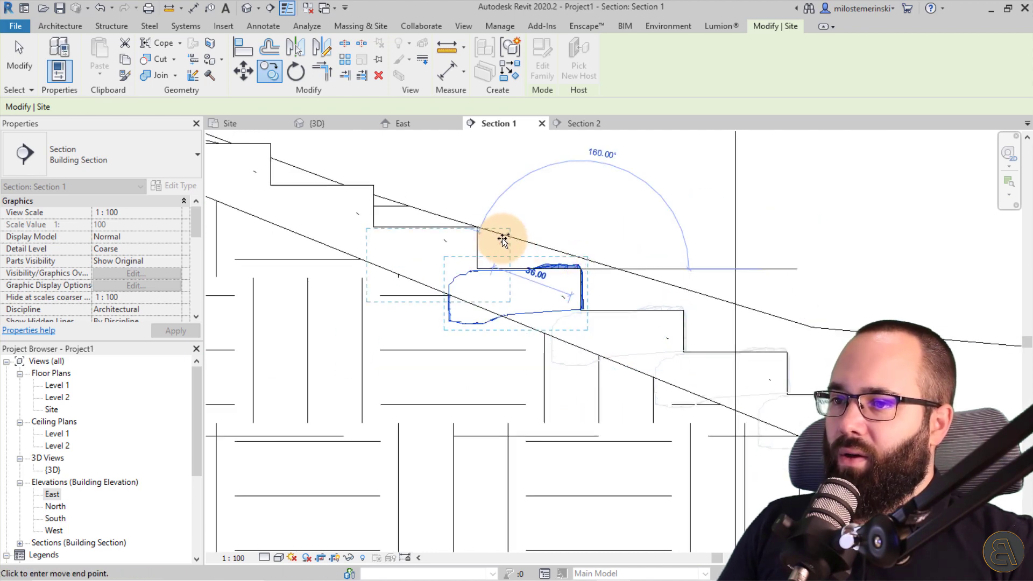
click(476, 226)
Place further rock copies on each successive upper stair step
middle_drag(360, 182, 623, 340)
click(620, 332)
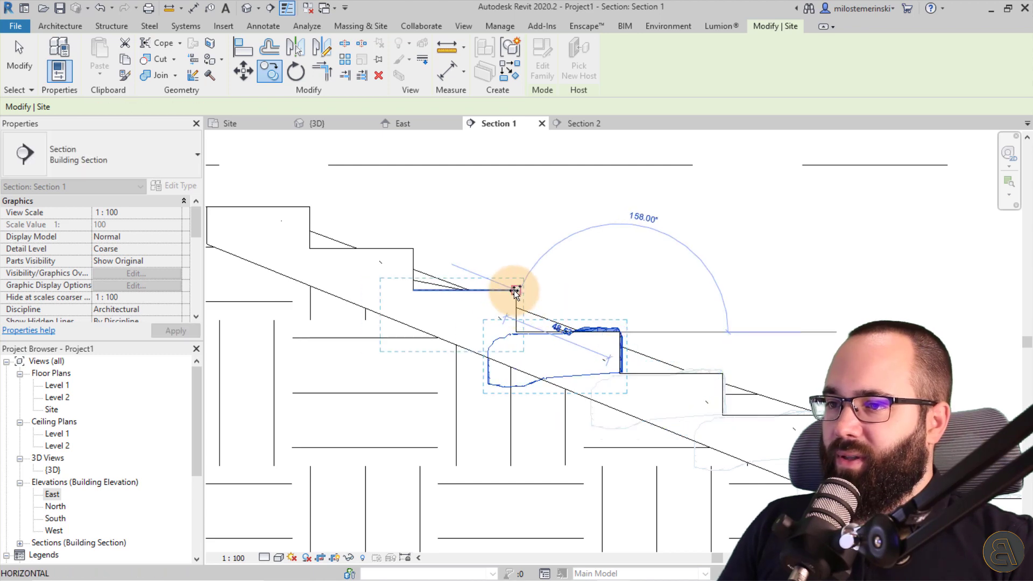
click(515, 292)
click(412, 249)
click(309, 207)
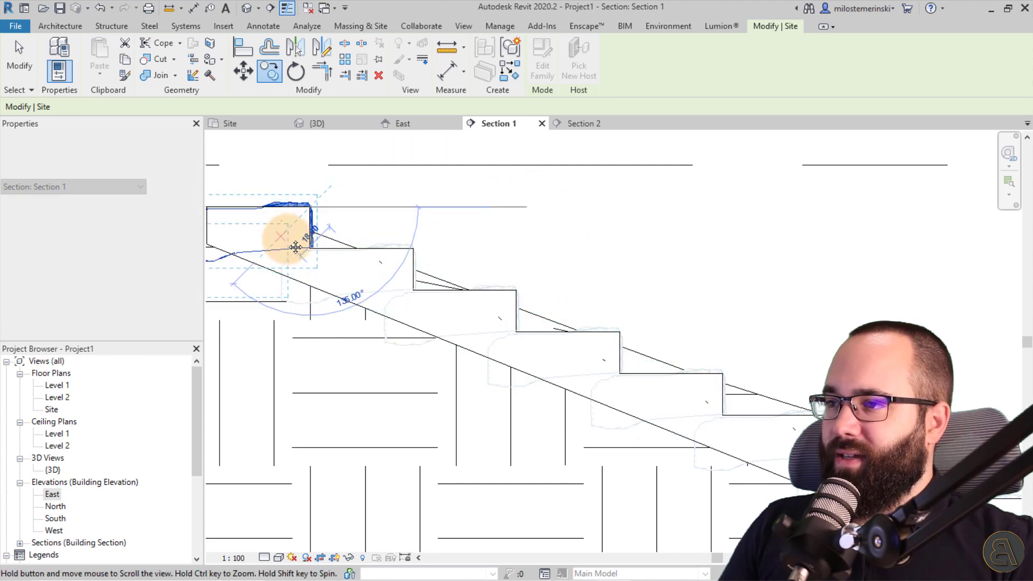
Rotate the top rock and nudge it right and down into place
middle_drag(296, 247, 711, 333)
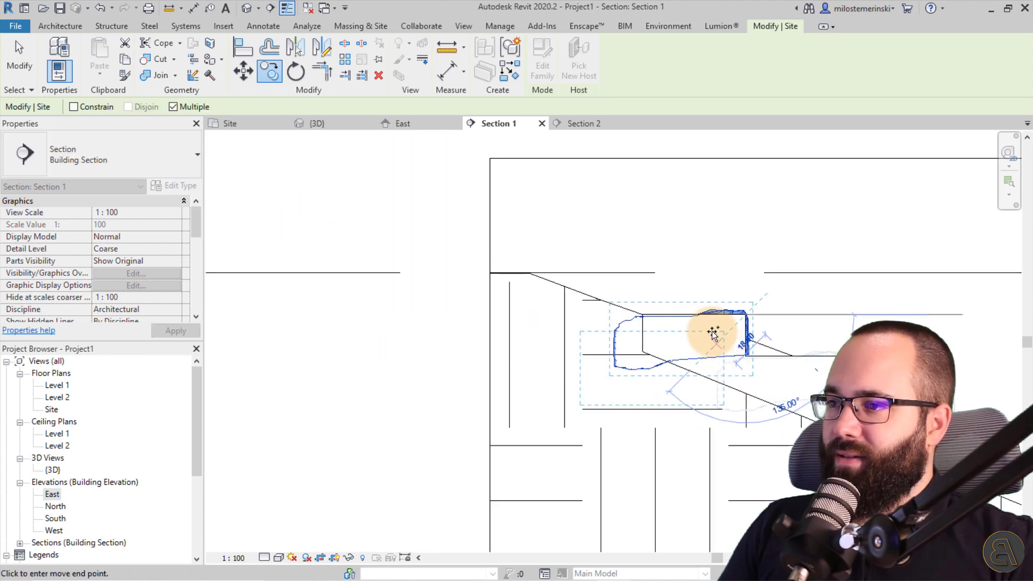
click(646, 276)
key(Escape)
click(638, 287)
scroll(646, 301, up, 2)
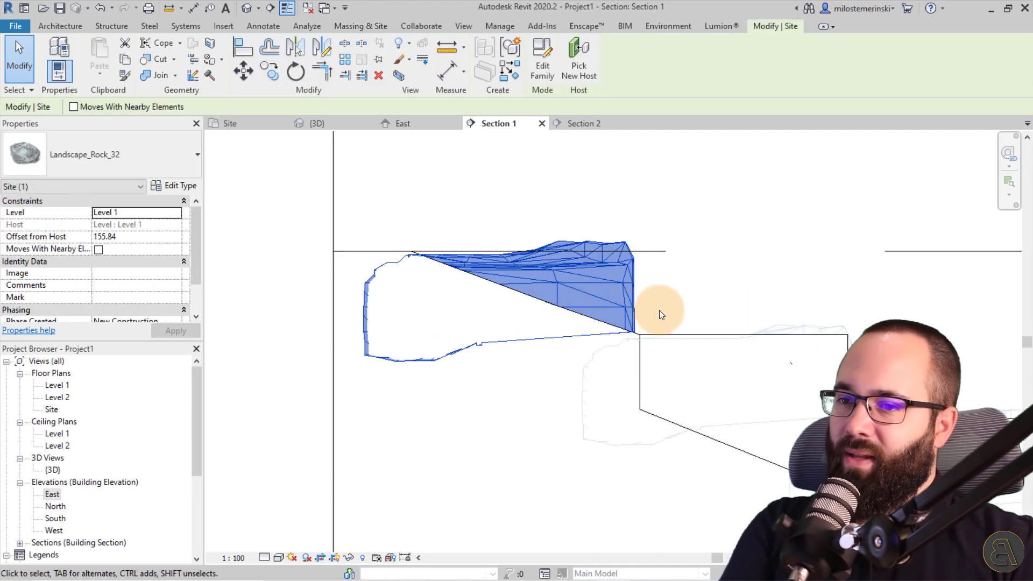
key(Right)
key(Right)
key(Down)
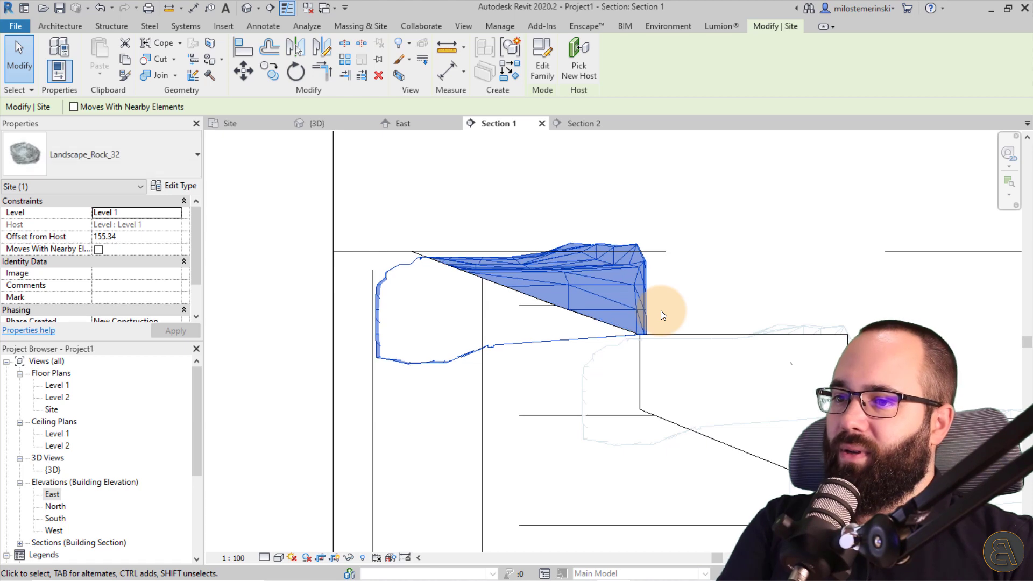
key(Escape)
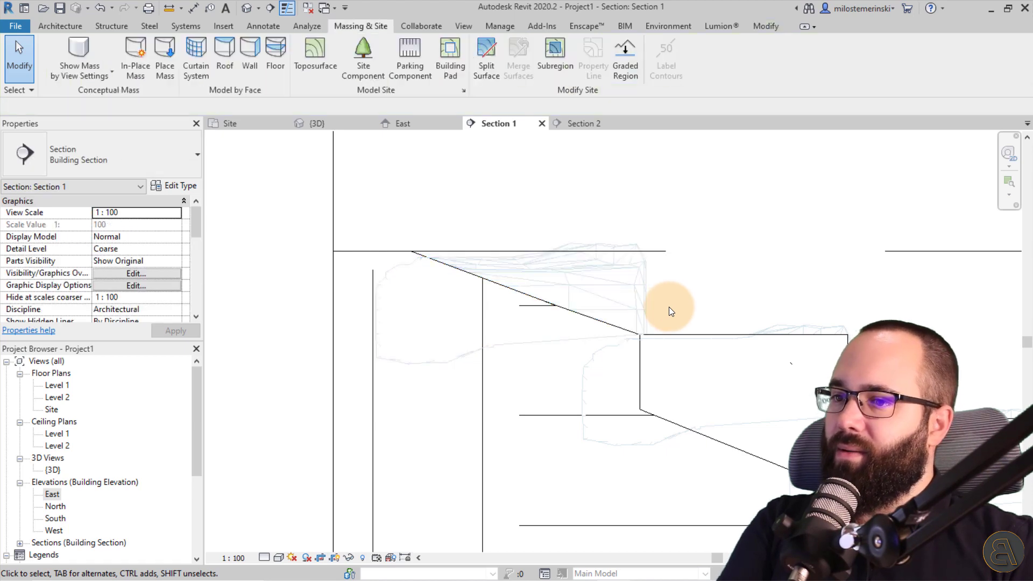
Hide the stair in the {3D} view with Hide Elements, then orbit to check the rocks
click(348, 127)
shift+middle_drag(657, 295, 565, 362)
scroll(565, 362, up, 5)
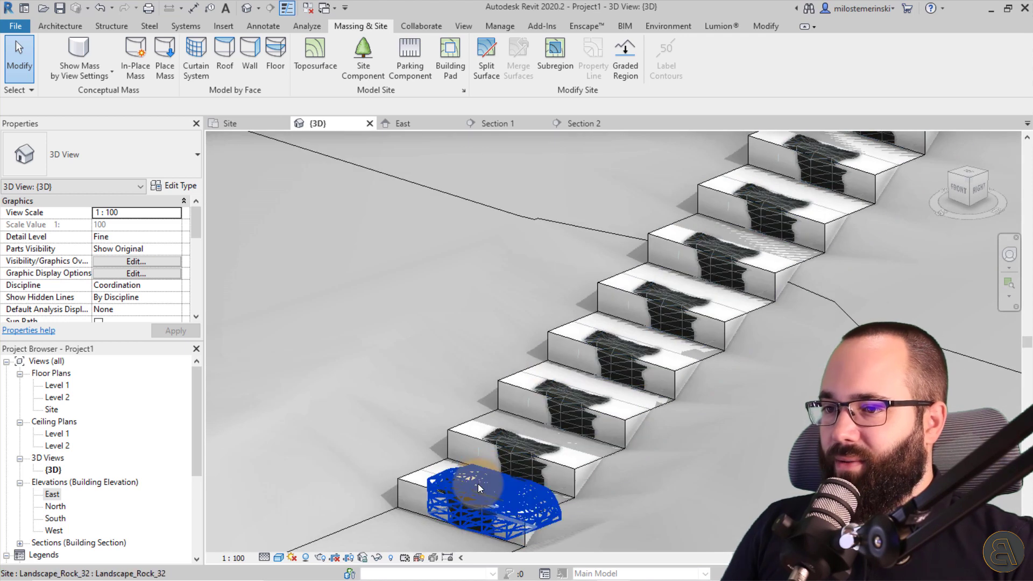
click(450, 429)
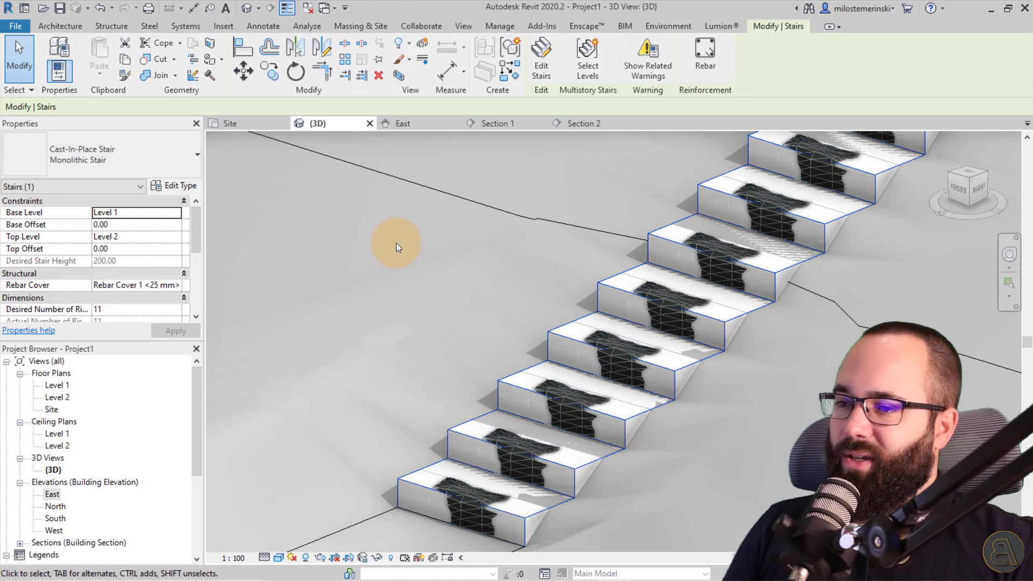
click(401, 44)
click(413, 61)
shift+middle_drag(478, 289, 451, 330)
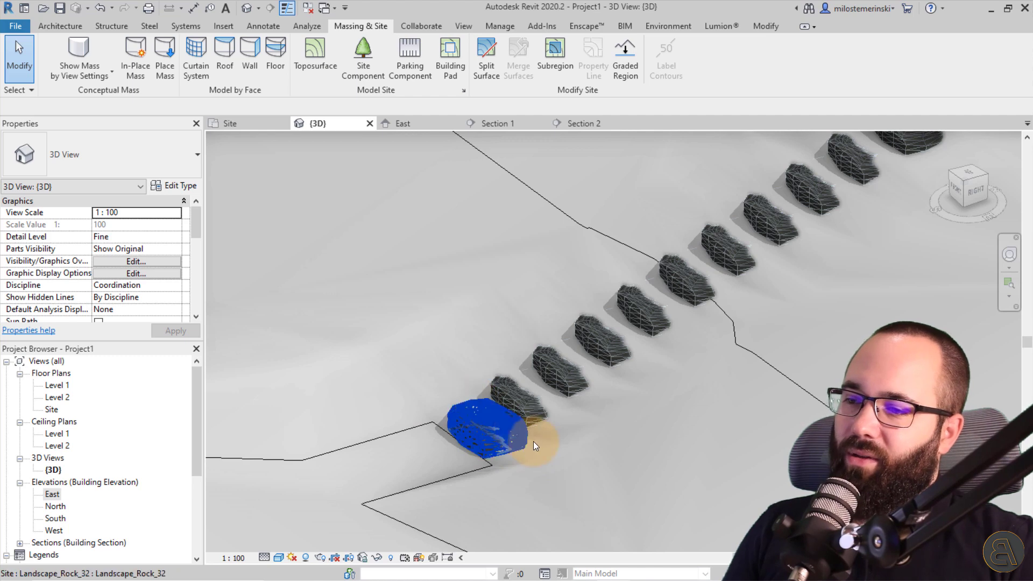
shift+middle_drag(528, 455, 425, 441)
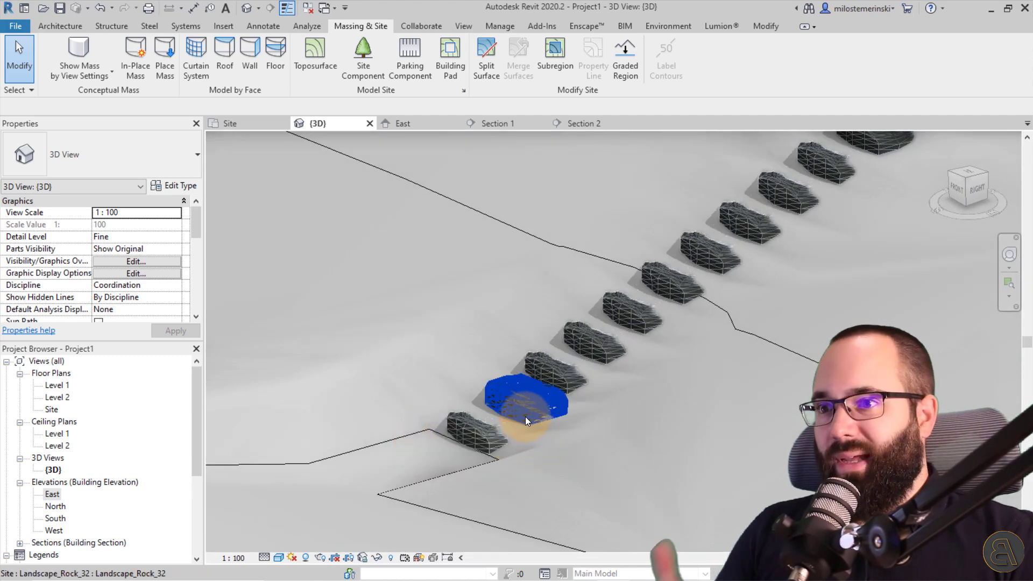
shift+middle_drag(477, 452, 477, 477)
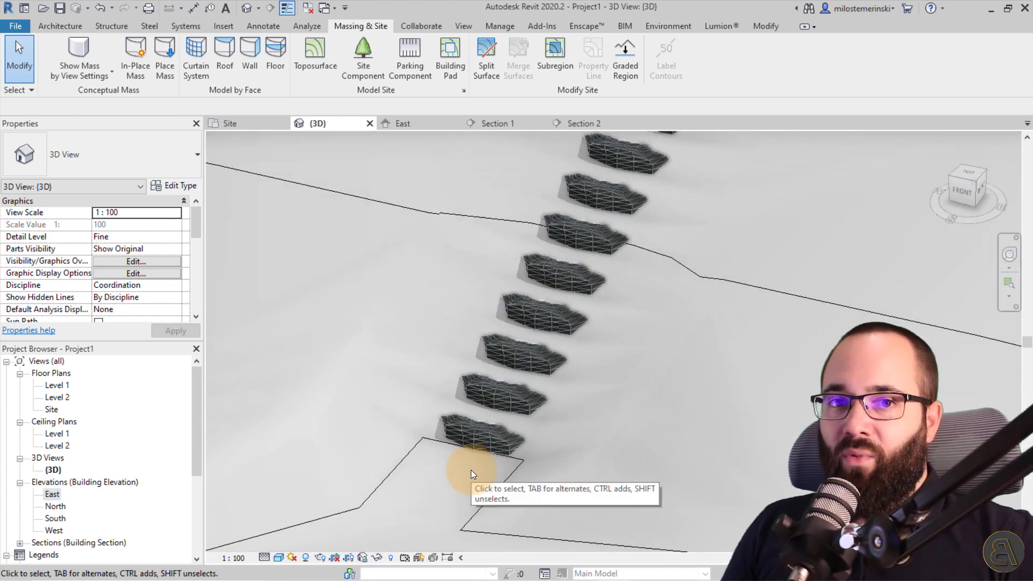
In the Site floor plan, rotate the first two stair rocks by 180°
click(237, 124)
click(530, 350)
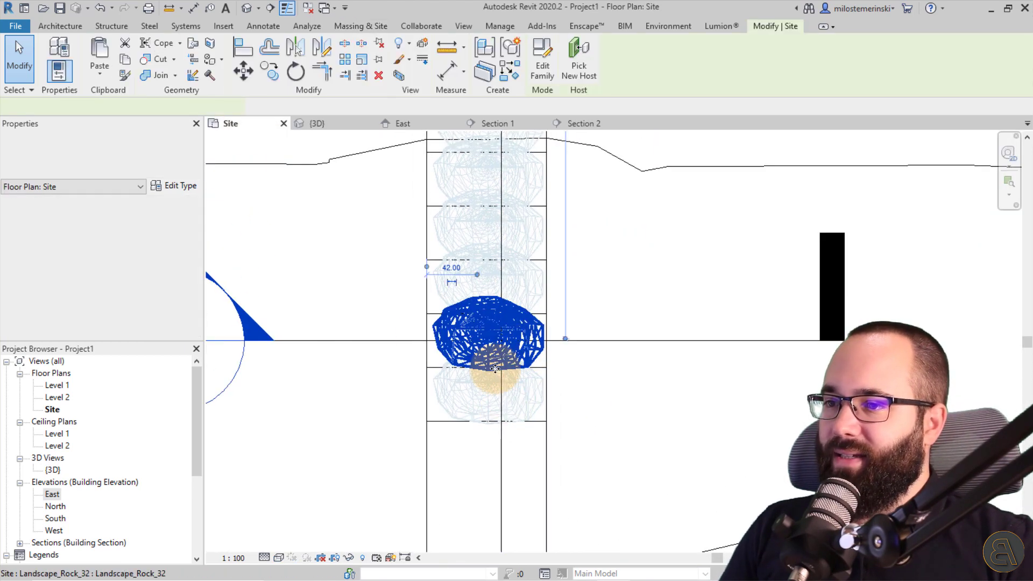
click(245, 105)
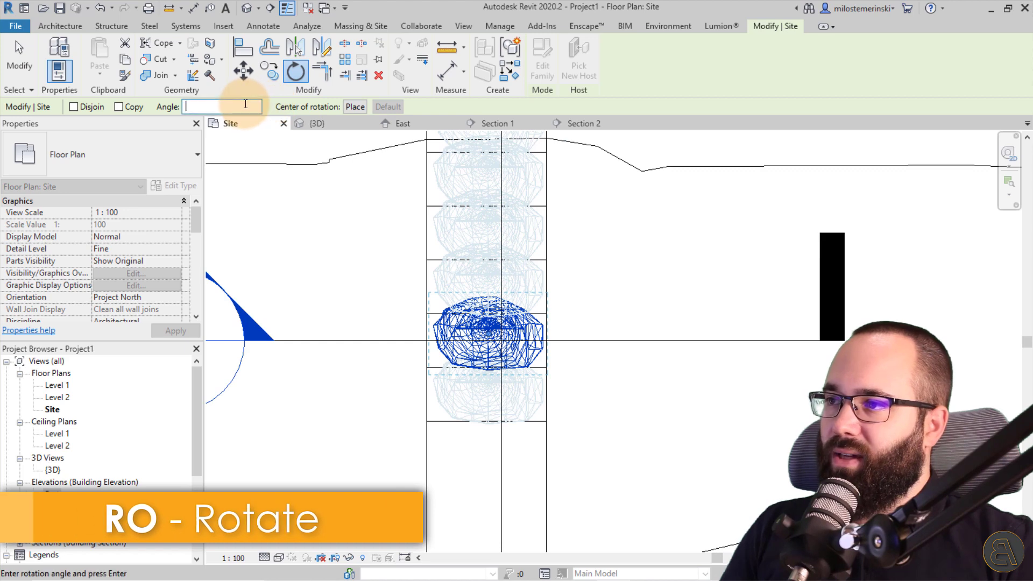
text(180)
key(Return)
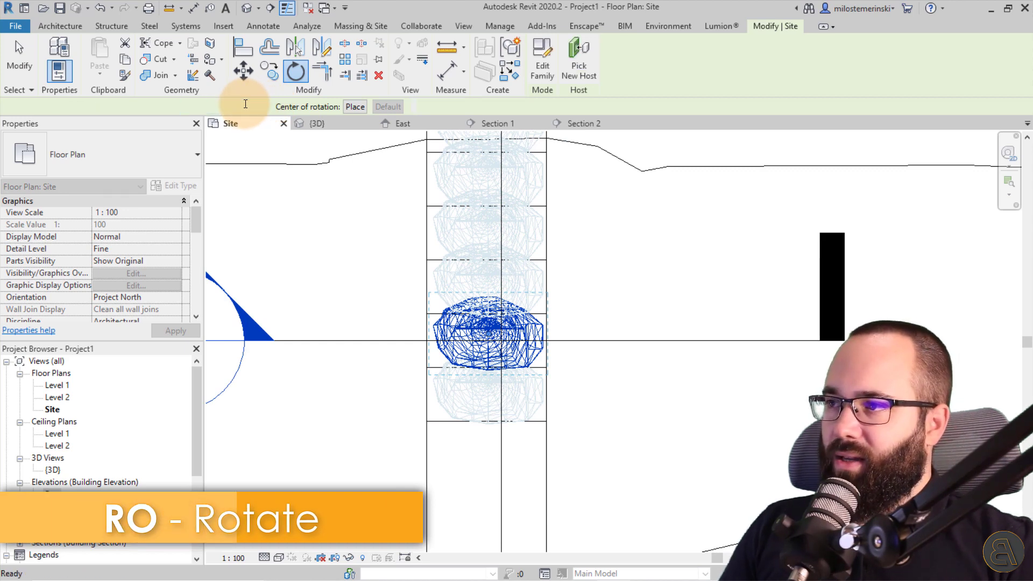
middle_drag(369, 237, 368, 304)
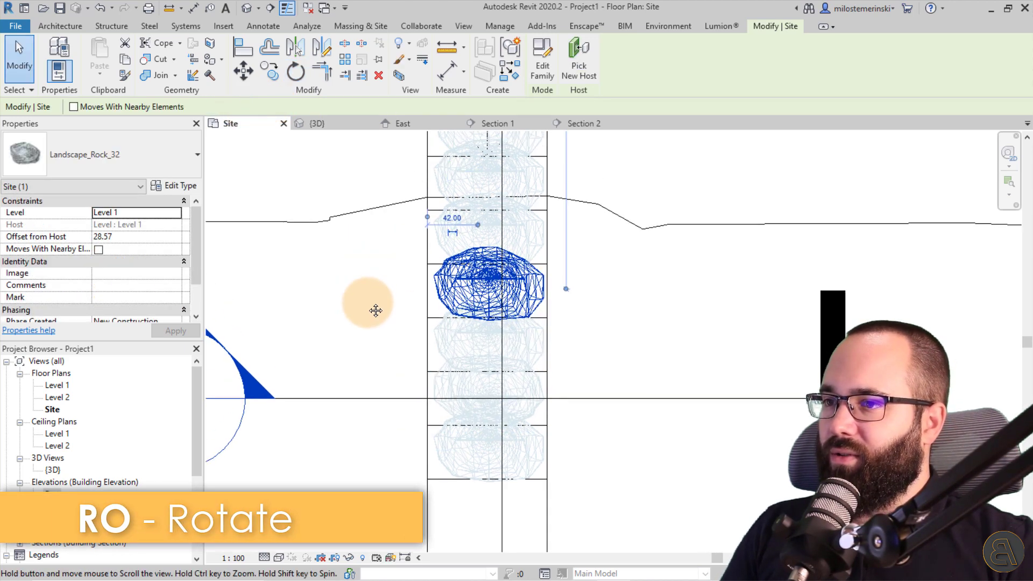
key(r)
key(o)
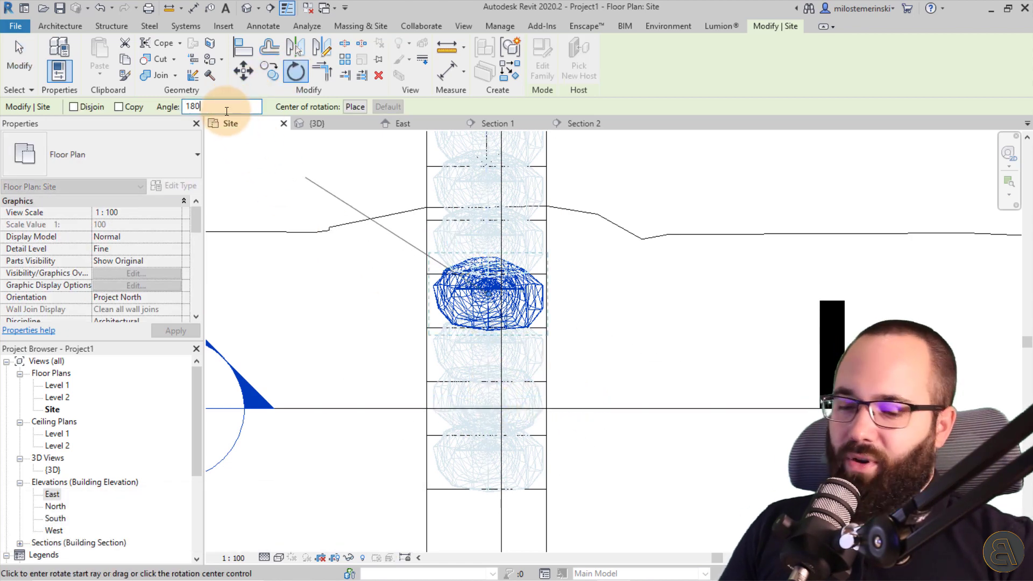
key(Return)
Rotate the next two rocks up the row by 180° each
middle_drag(545, 300, 491, 316)
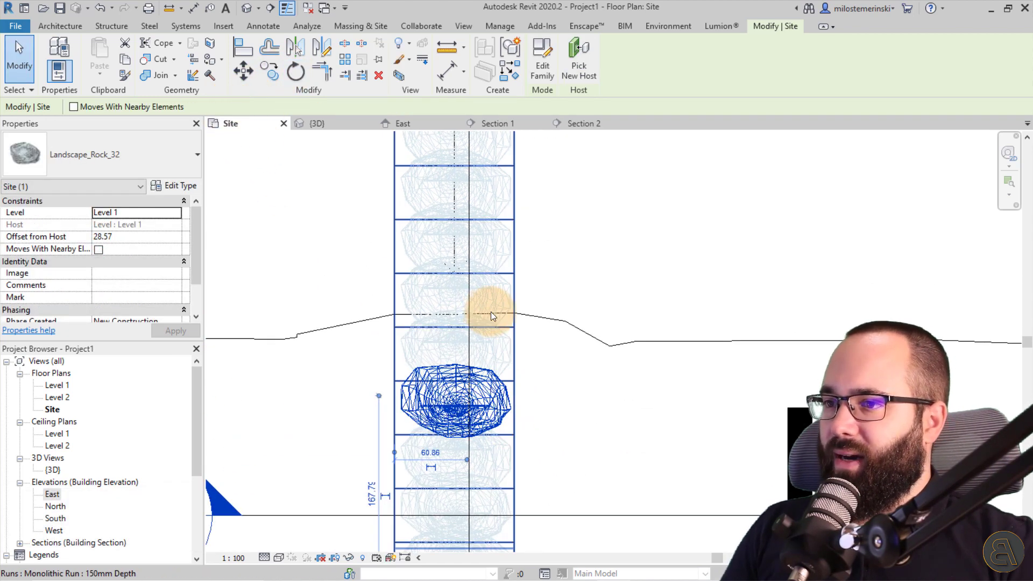
click(497, 312)
scroll(441, 514, down, 2)
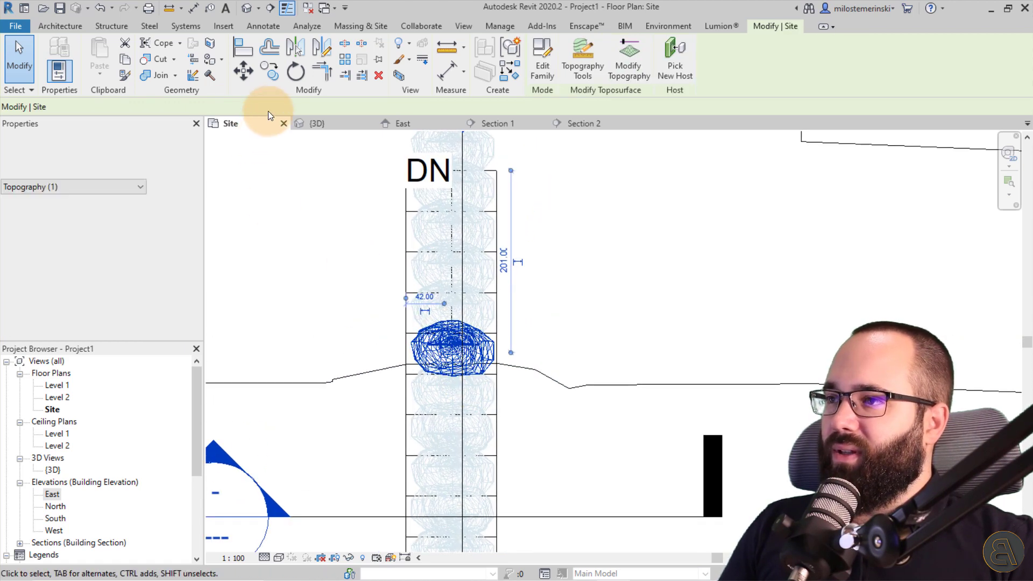
click(297, 71)
click(236, 108)
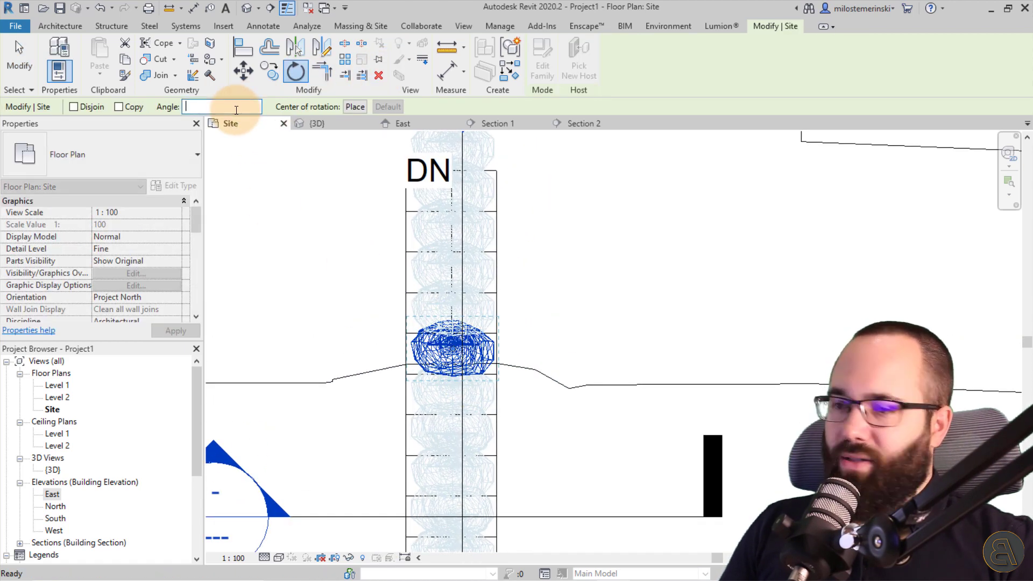
key(Return)
click(475, 269)
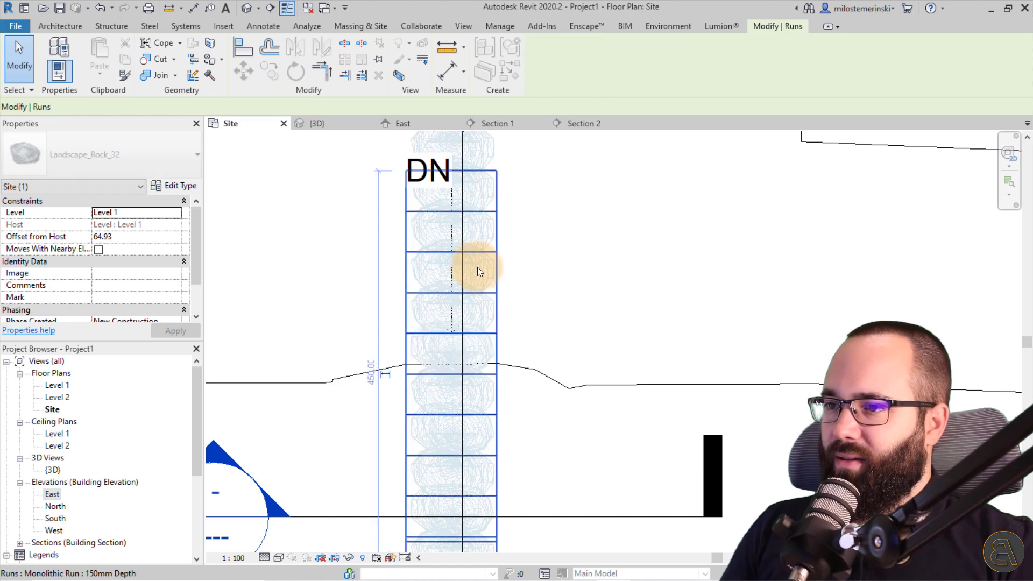
click(483, 272)
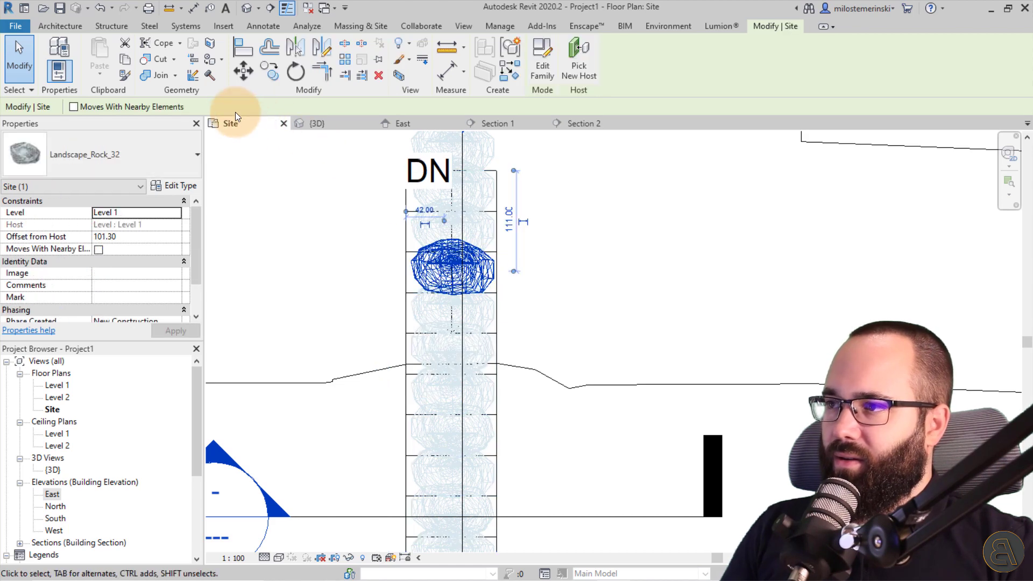
click(293, 71)
key(Return)
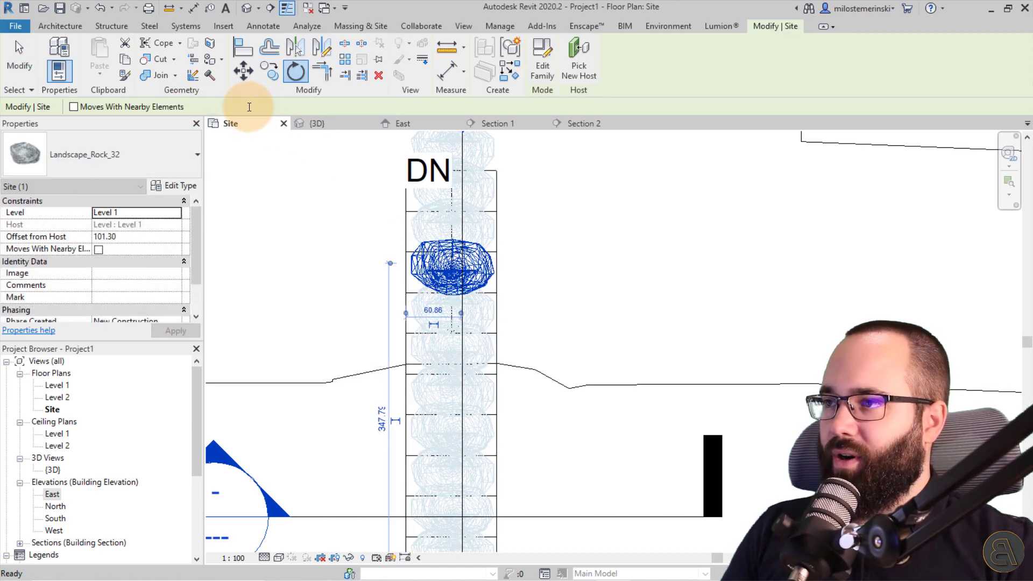
Rotate the topmost rock near DN by 180°
middle_drag(347, 264, 334, 328)
drag(452, 322, 457, 244)
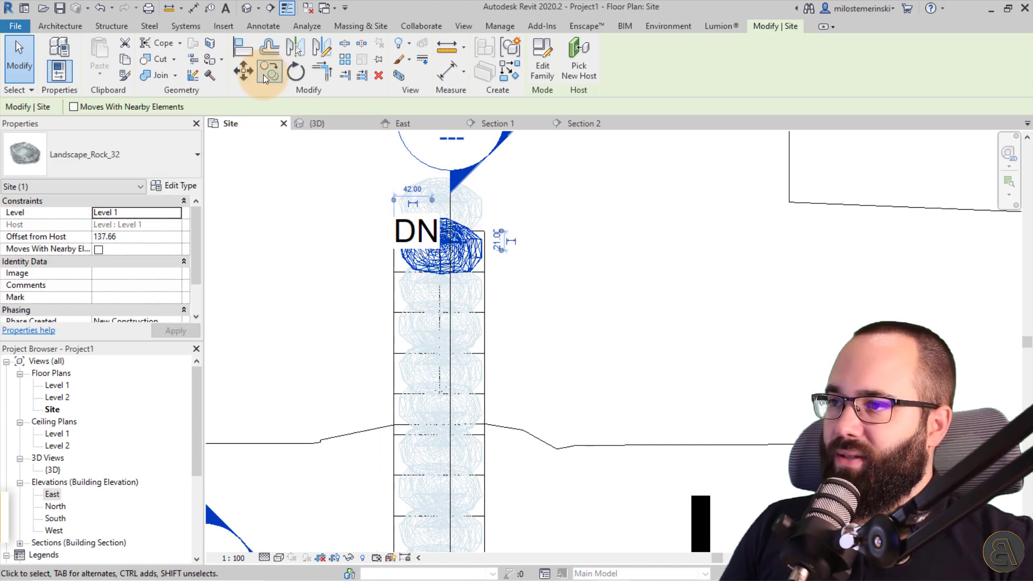
key(c)
key(o)
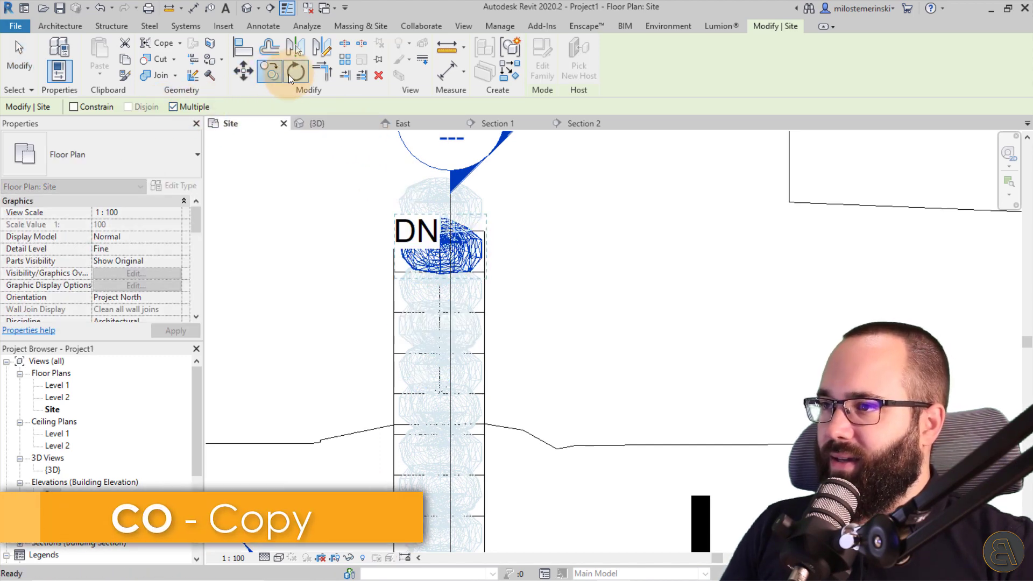
click(294, 71)
click(215, 106)
text(180)
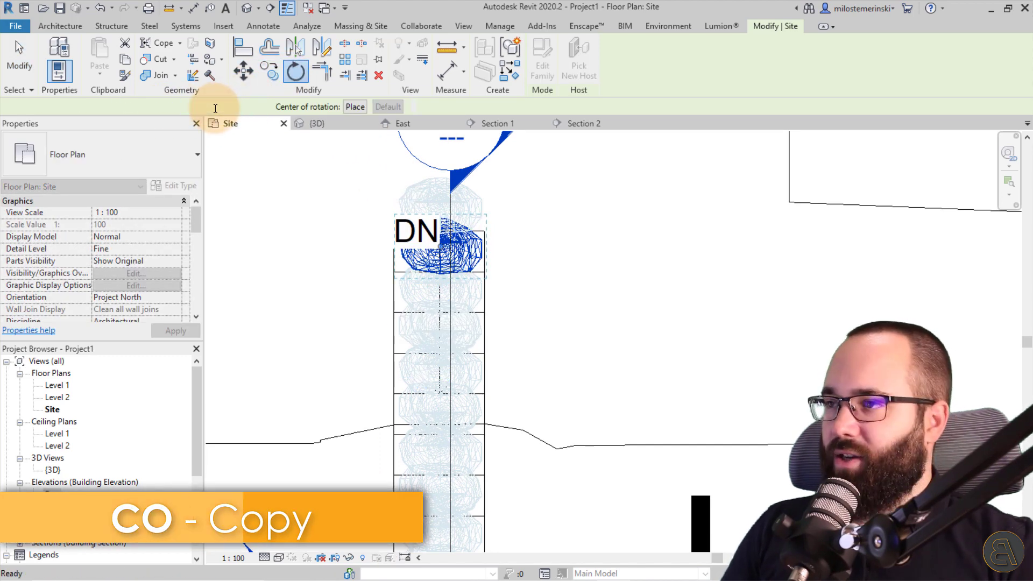
key(Return)
scroll(438, 421, down, 2)
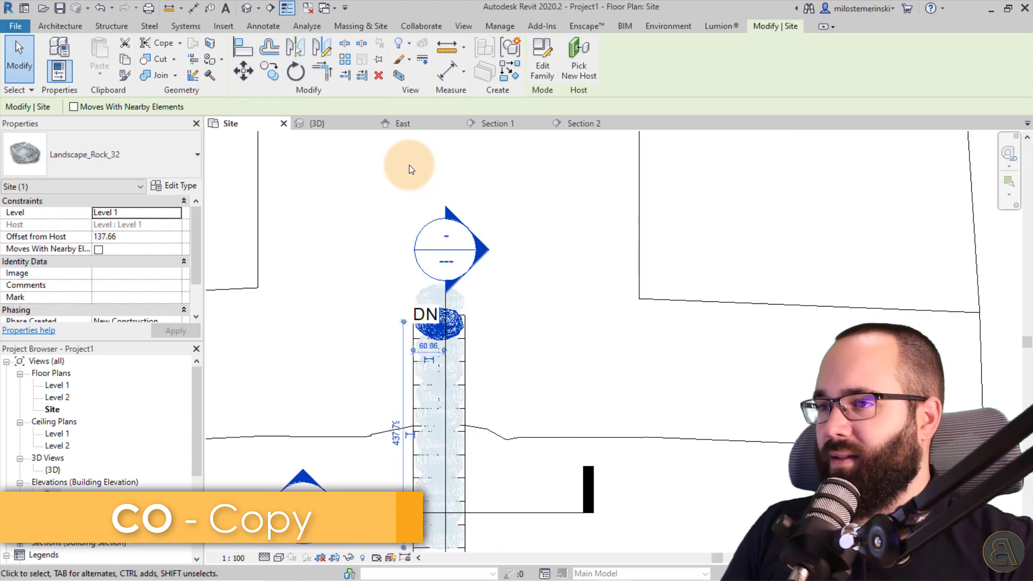
click(299, 122)
In the 3D view, drag the lower rocks so they sit on the slope
shift+middle_drag(635, 436, 697, 404)
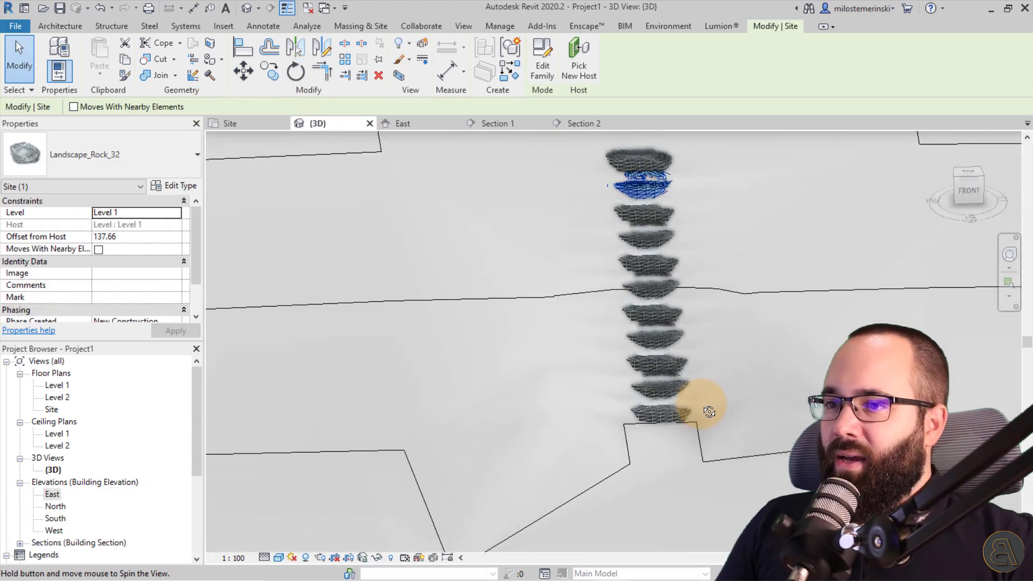
key(Escape)
shift+middle_drag(661, 473, 614, 520)
scroll(647, 455, up, 2)
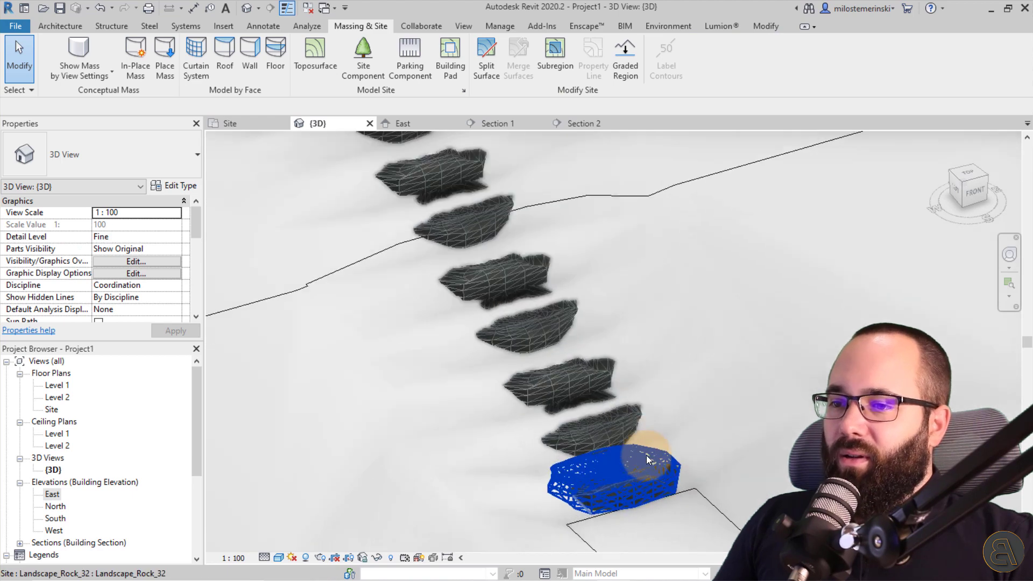
middle_drag(646, 455, 658, 487)
scroll(579, 350, up, 2)
click(579, 350)
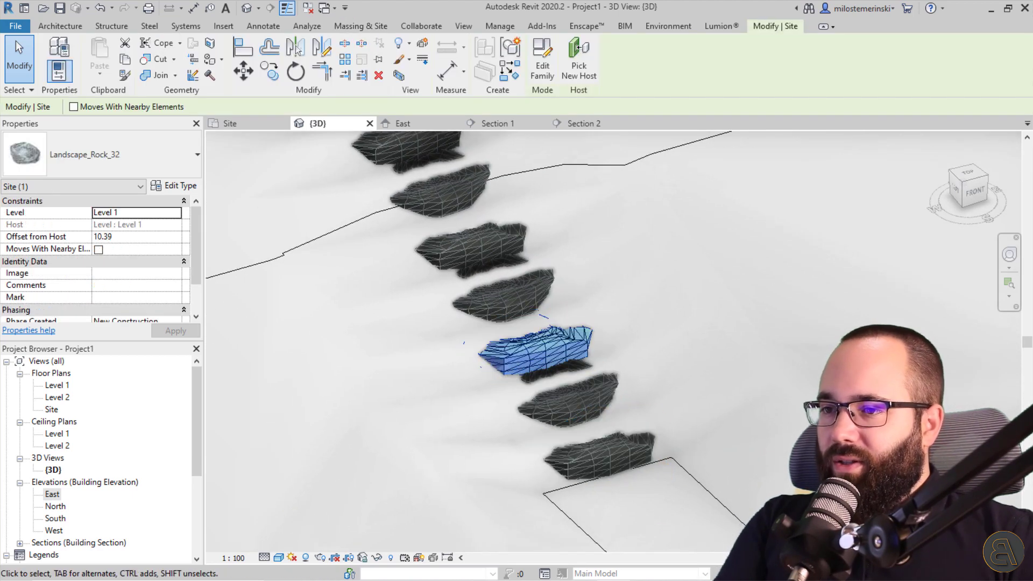
click(754, 440)
click(532, 267)
drag(506, 294, 434, 213)
middle_drag(434, 213, 371, 182)
Drag the upper rocks down to rest on the toposurface
click(371, 179)
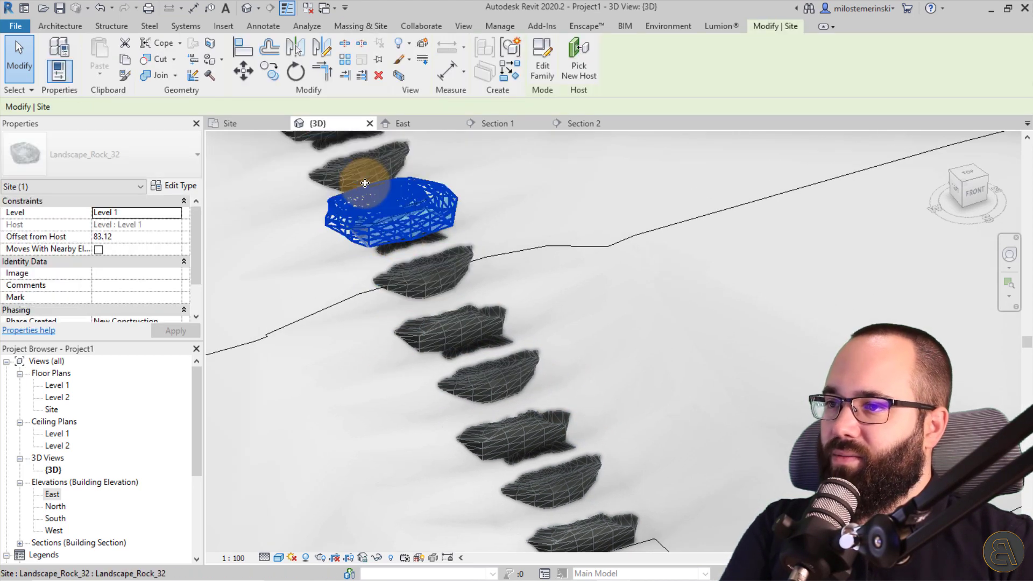
drag(370, 178, 307, 363)
middle_drag(289, 346, 315, 461)
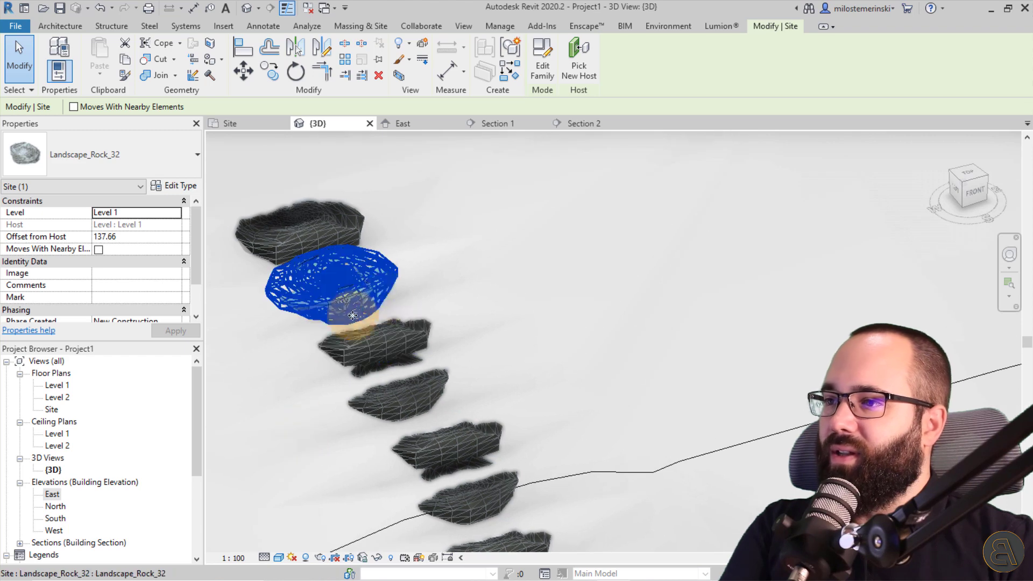
click(584, 283)
drag(325, 230, 373, 359)
scroll(492, 311, down, 2)
click(493, 311)
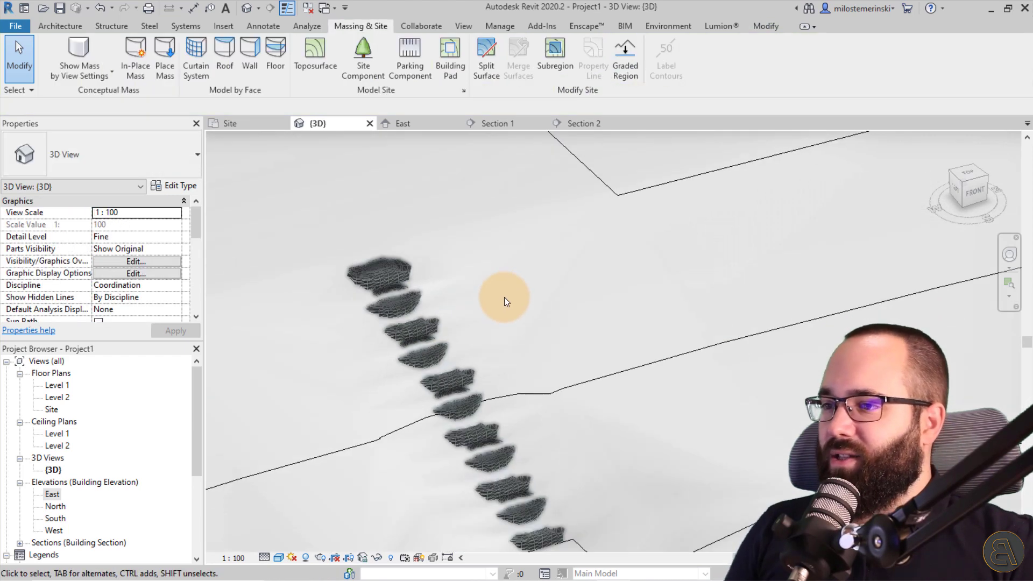
Check the bottom rock and the whole row from above, then return to the Site plan
shift+middle_drag(505, 297, 557, 425)
scroll(557, 425, up, 5)
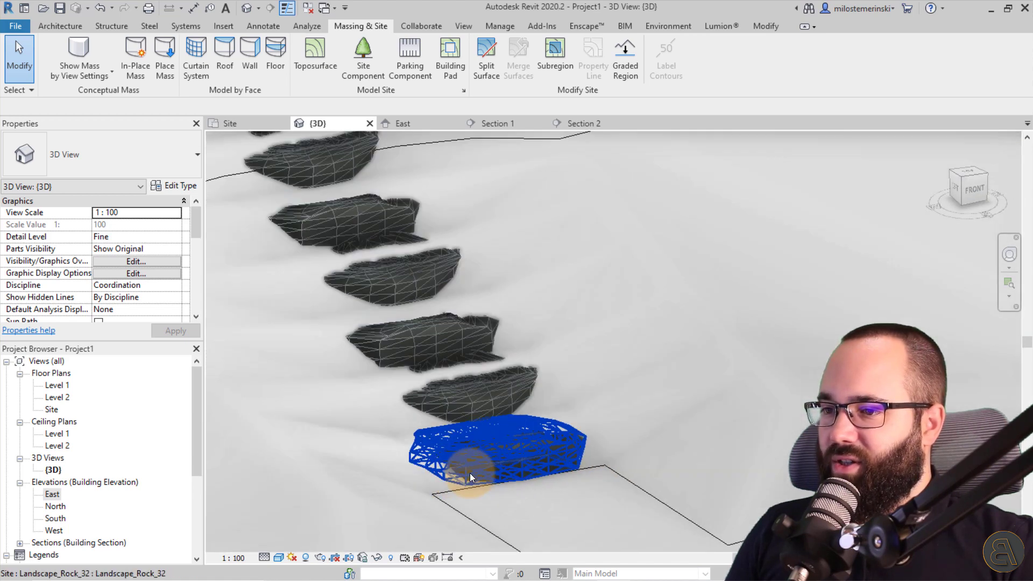
click(557, 469)
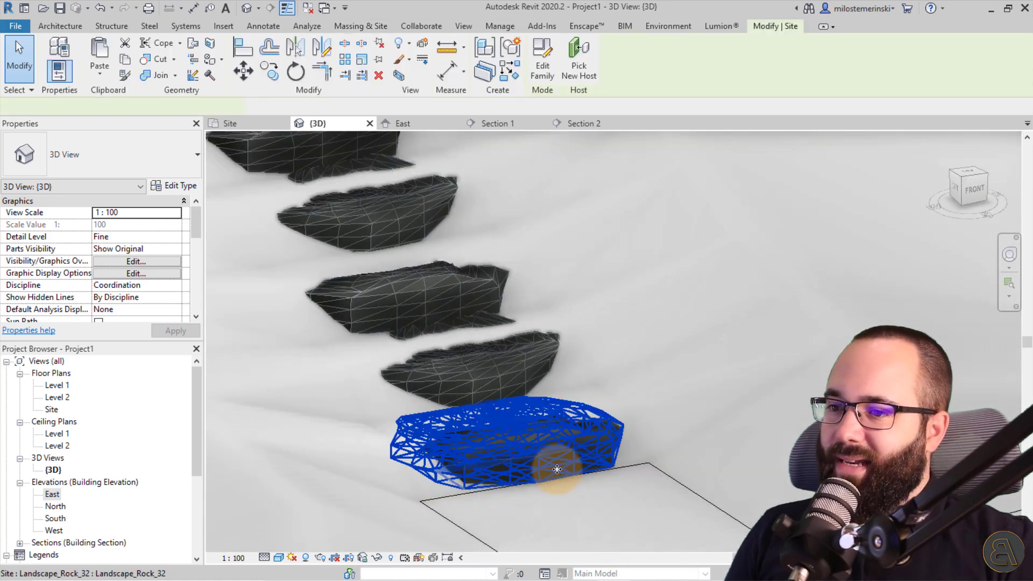
click(688, 519)
scroll(592, 321, down, 3)
shift+middle_drag(623, 476, 608, 415)
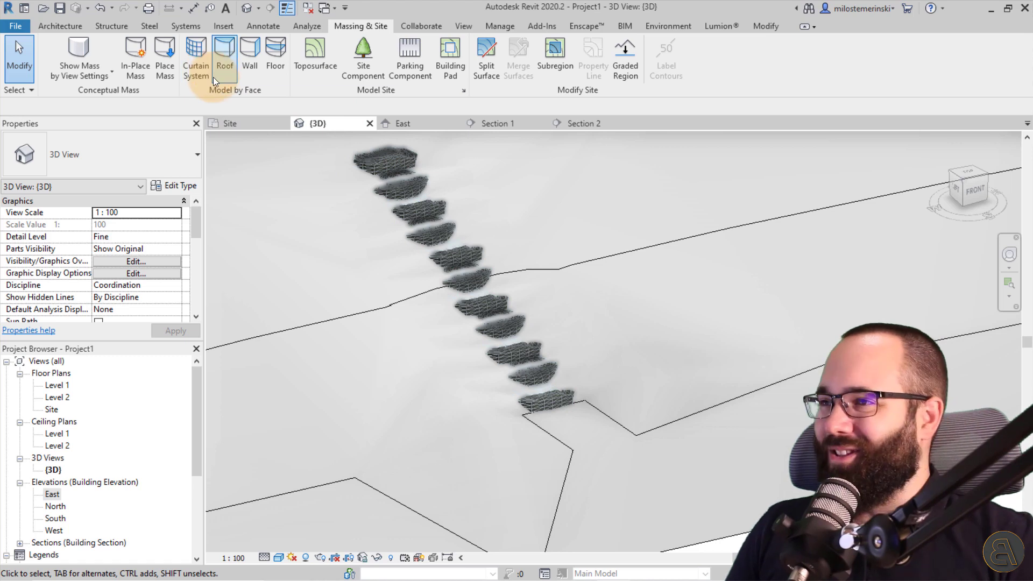
click(268, 126)
scroll(546, 230, down, 3)
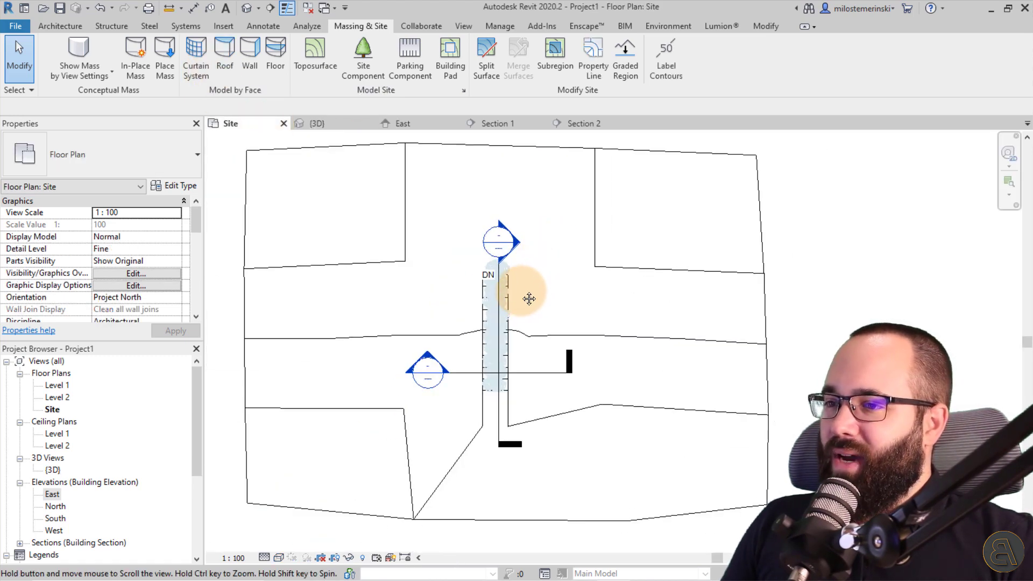
Place a perspective camera below the path, aimed up the rock row
click(258, 9)
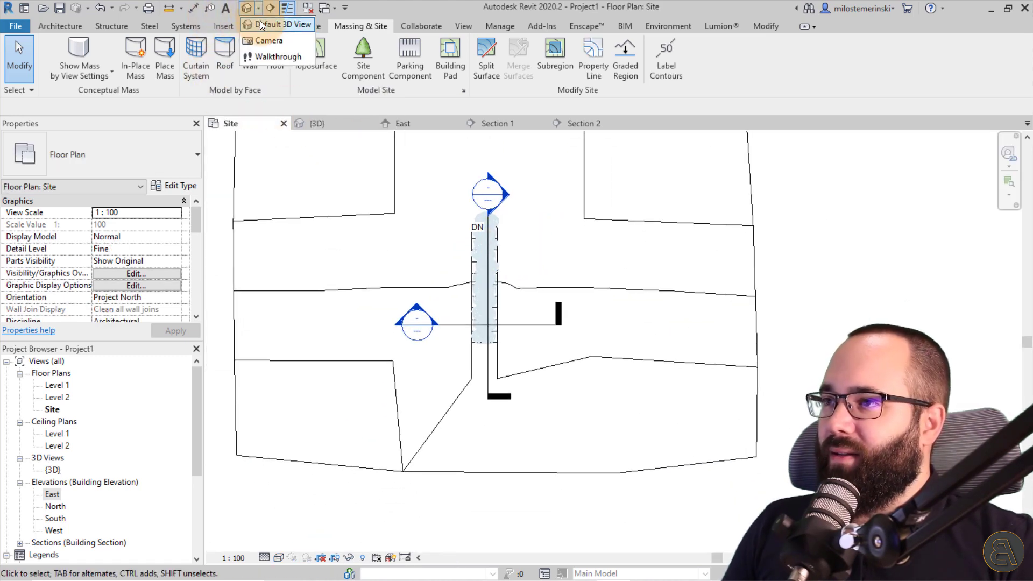
click(260, 37)
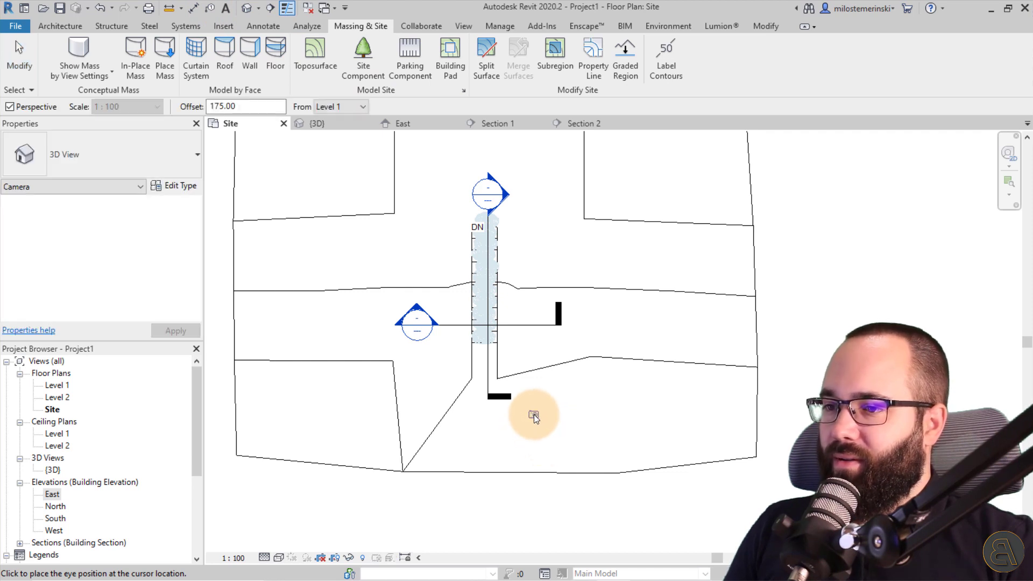
click(534, 415)
click(410, 221)
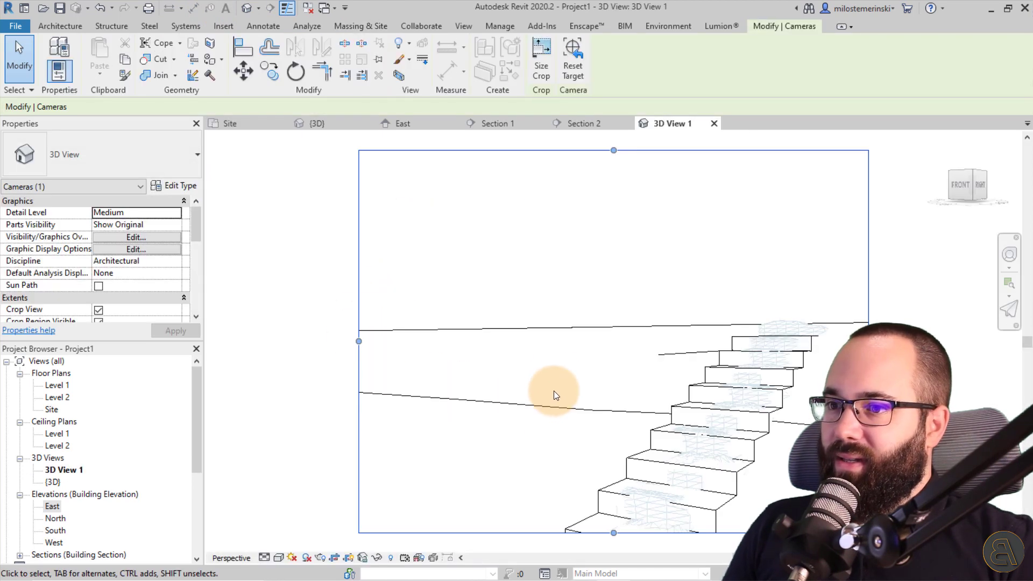
scroll(576, 241, down, 3)
middle_drag(576, 241, 544, 299)
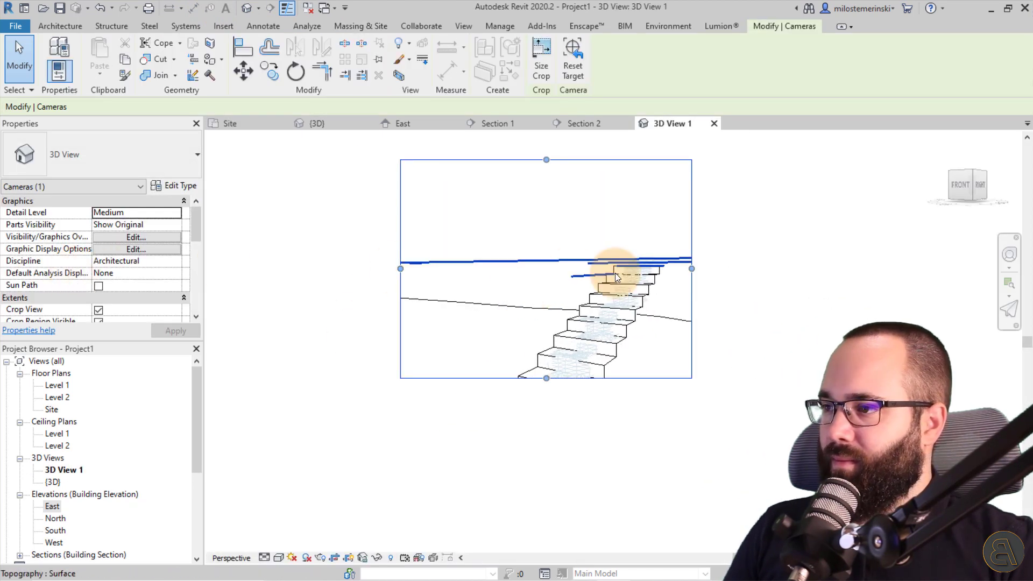
Lower the viewpoint, widen the crop frame both sides, and tilt the camera along the path
click(1010, 255)
scroll(576, 231, up, 3)
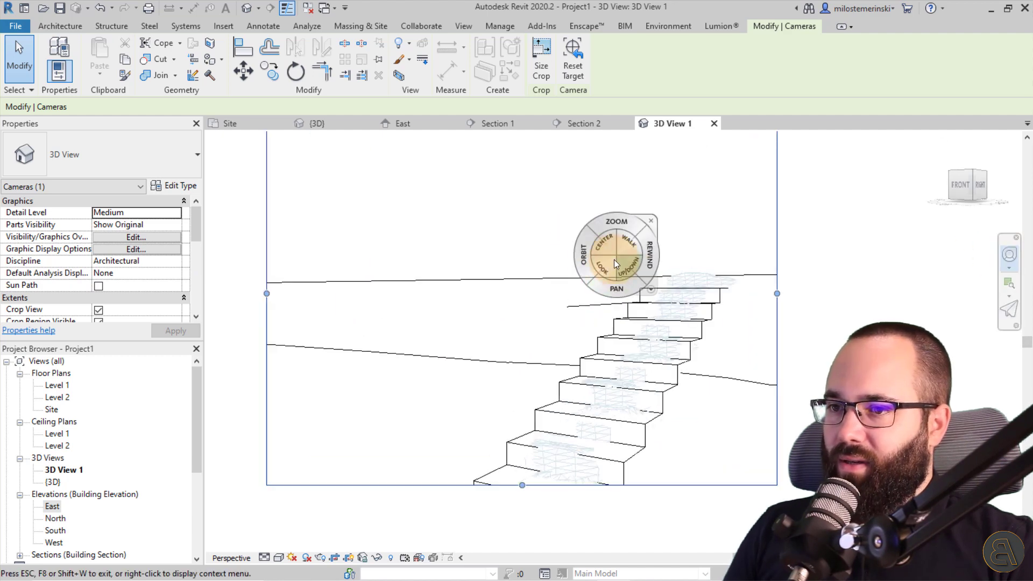
drag(614, 259, 563, 415)
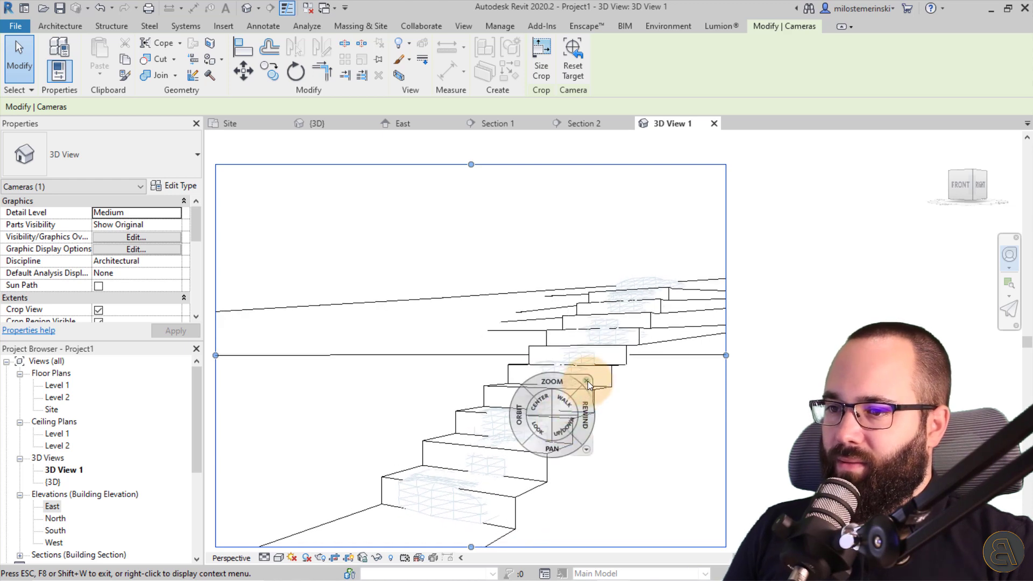
key(Escape)
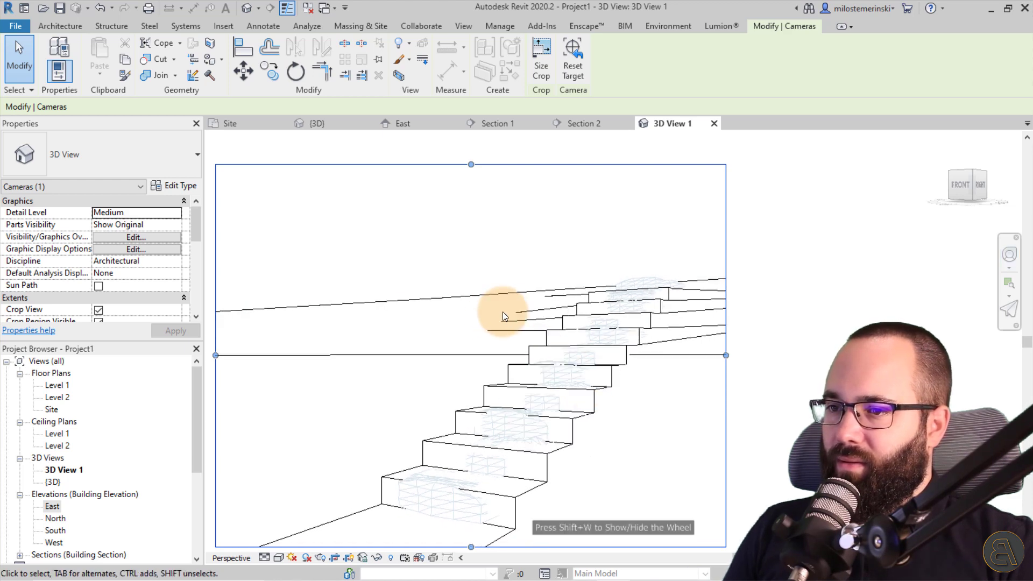
scroll(512, 281, down, 2)
drag(719, 311, 750, 316)
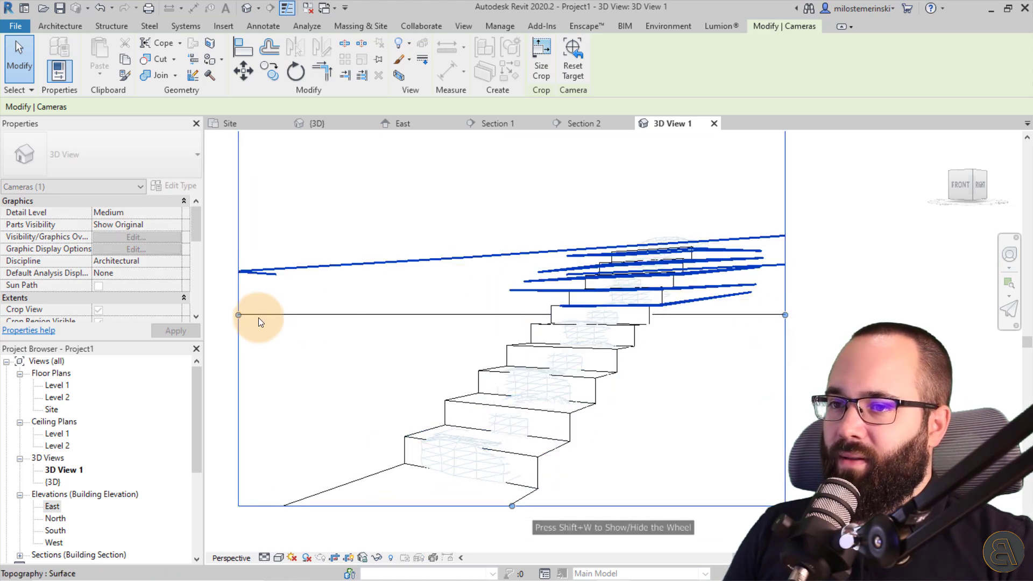
drag(238, 315, 223, 315)
click(1009, 254)
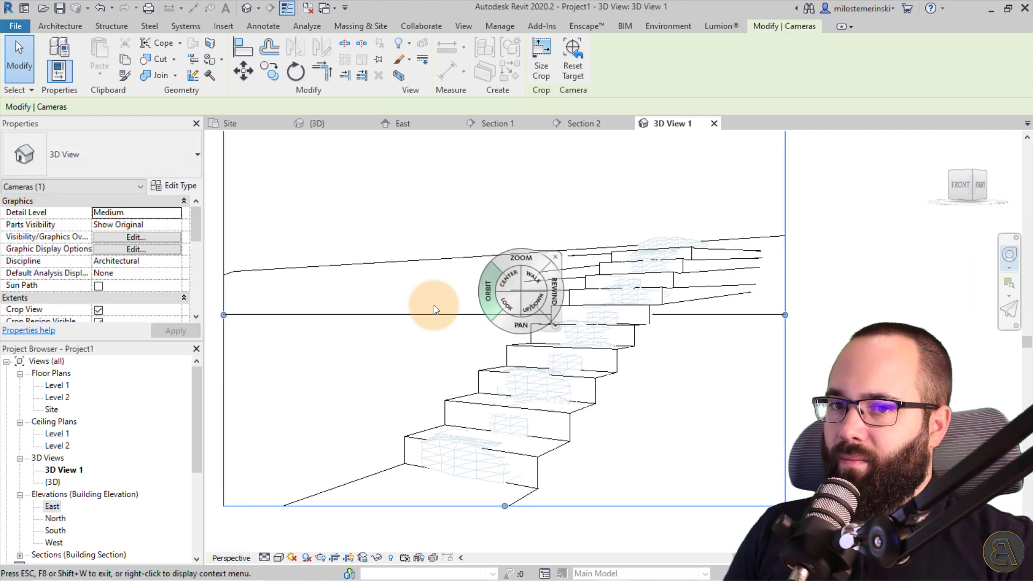
drag(447, 318, 474, 318)
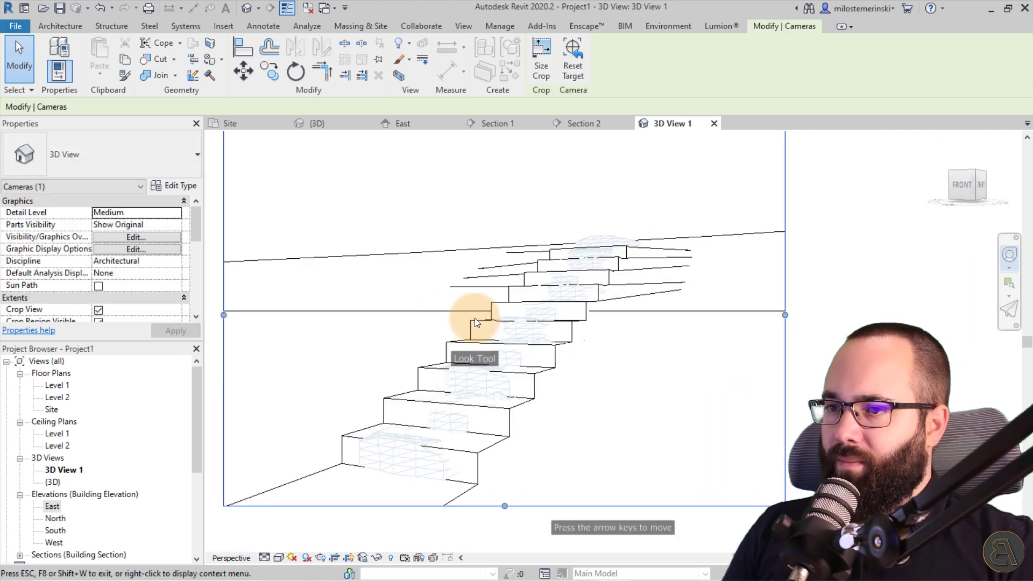
key(Escape)
Temporarily hide the stair in 3D View 1
click(439, 345)
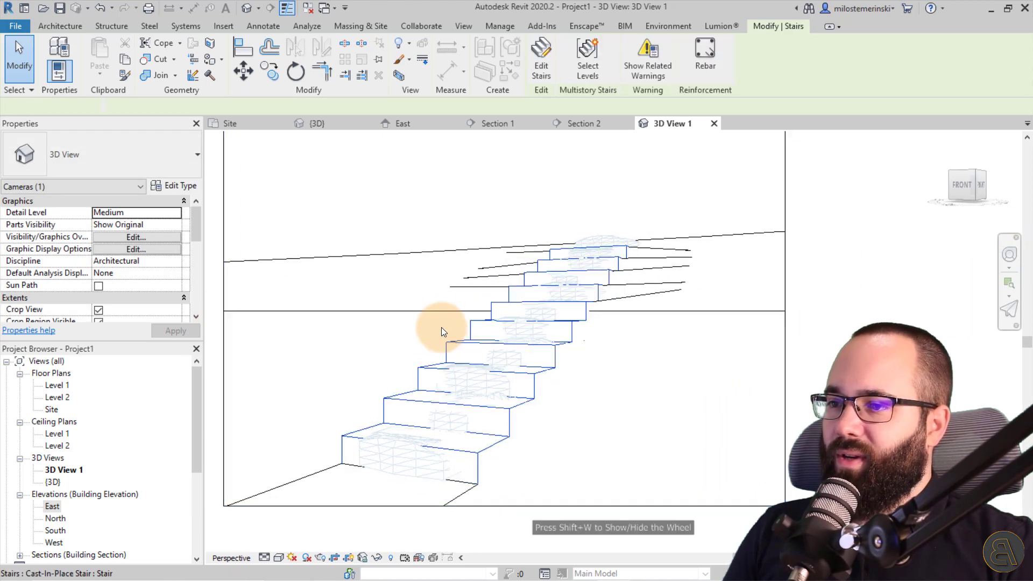
click(415, 47)
click(412, 86)
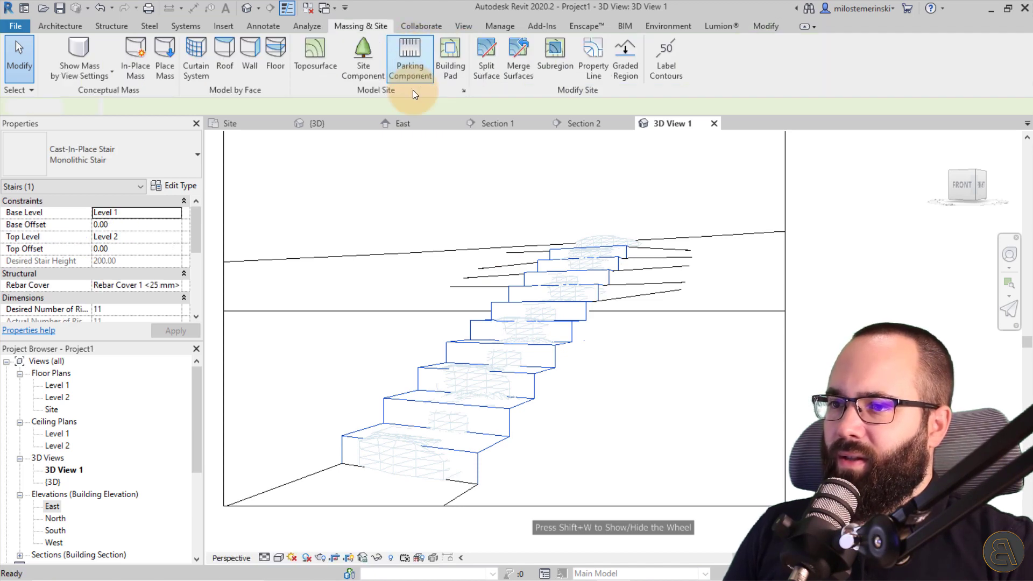
middle_drag(459, 357, 450, 358)
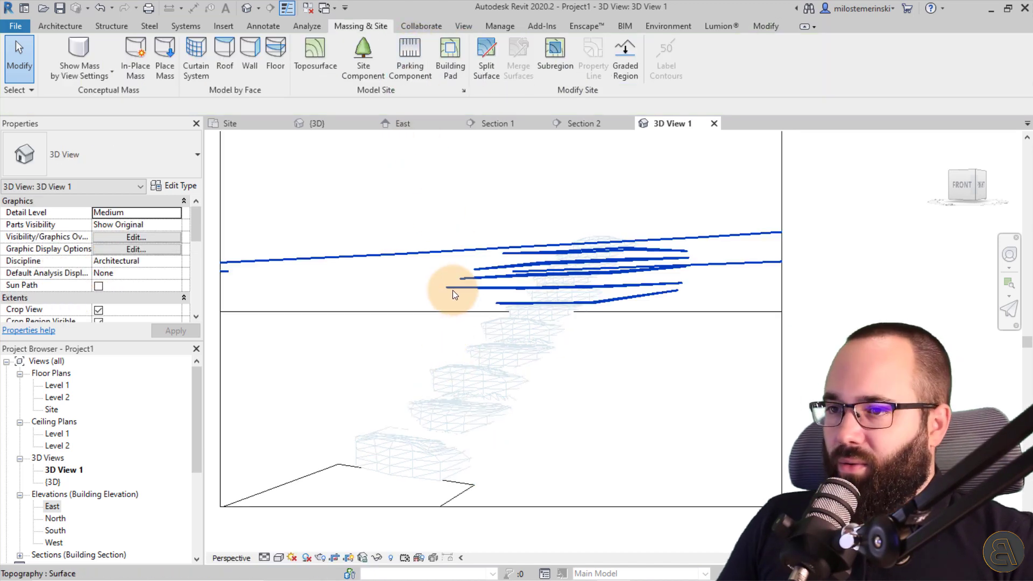
Render the camera view at Medium quality, Printer resolution, 300 DPI
middle_drag(376, 182, 372, 221)
key(r)
key(r)
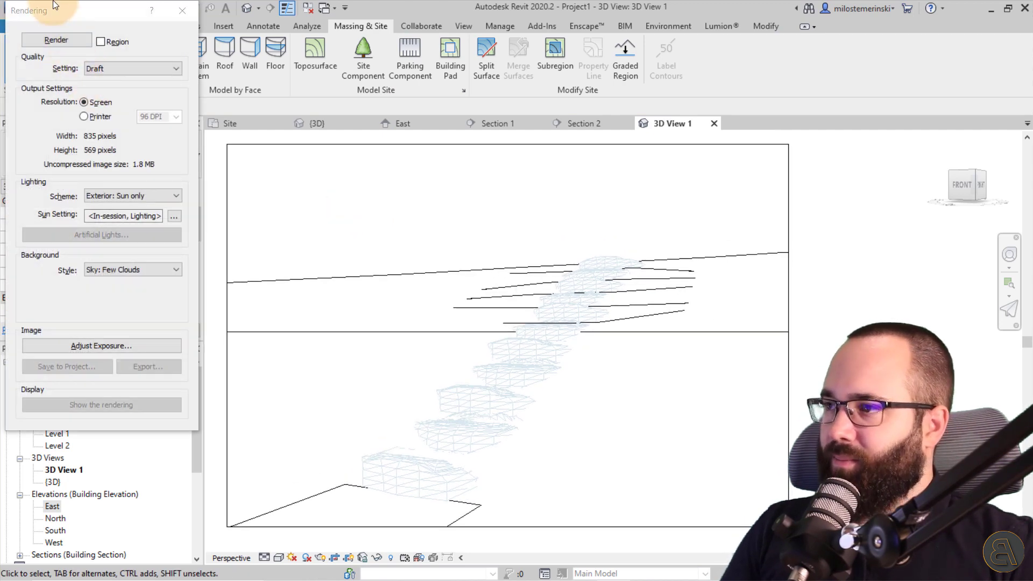
drag(55, 3, 63, 18)
click(130, 84)
click(106, 113)
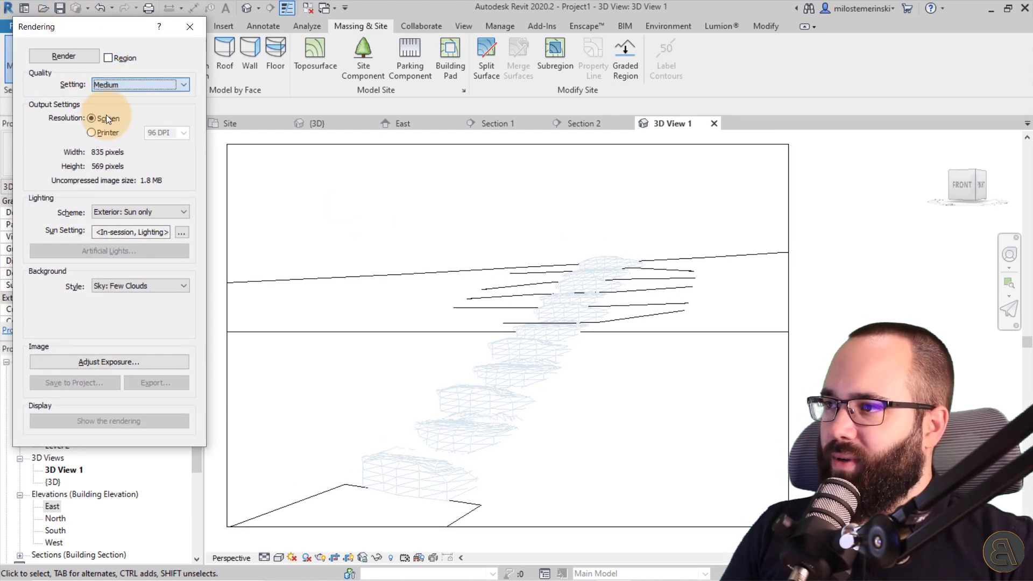
click(108, 133)
click(181, 134)
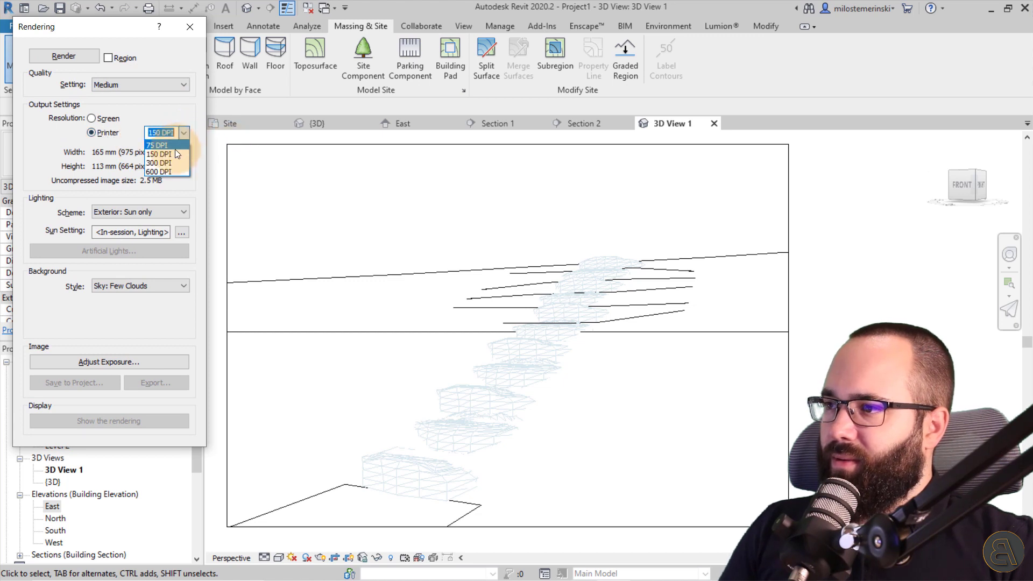
click(168, 163)
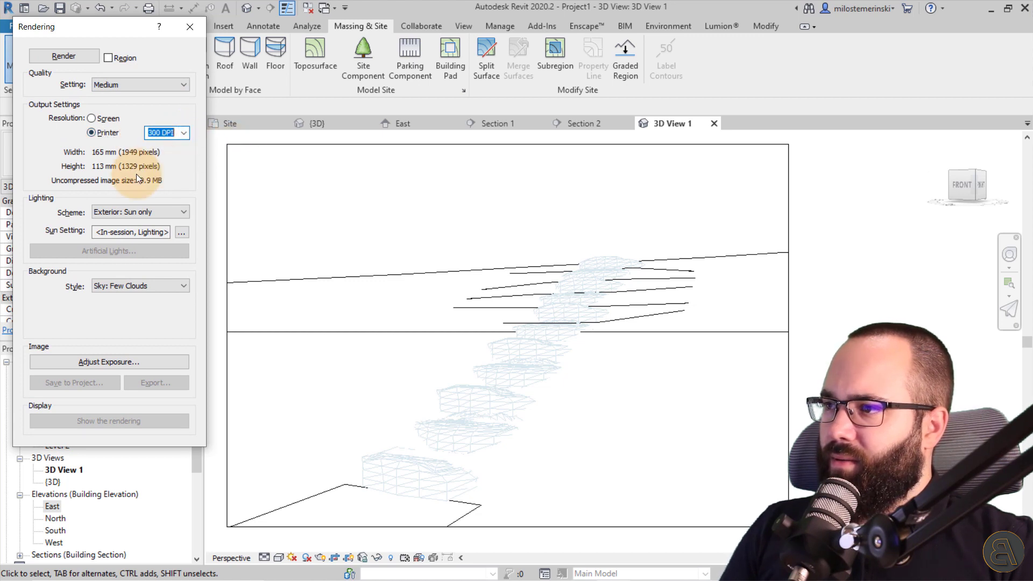
click(68, 60)
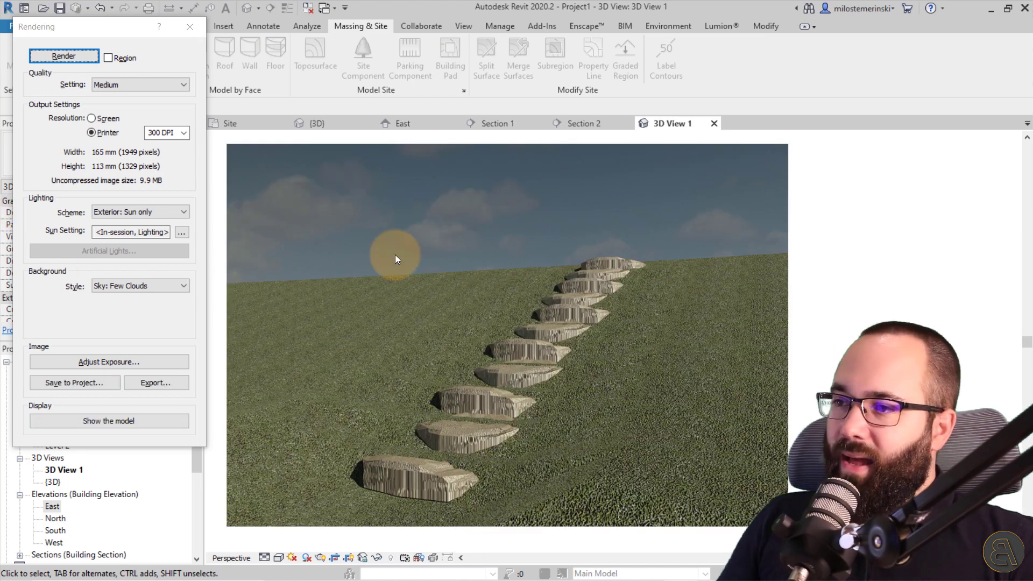
Zoom and pan to inspect the finished 1949 × 1329 render of the stepping stones
scroll(516, 426, up, 2)
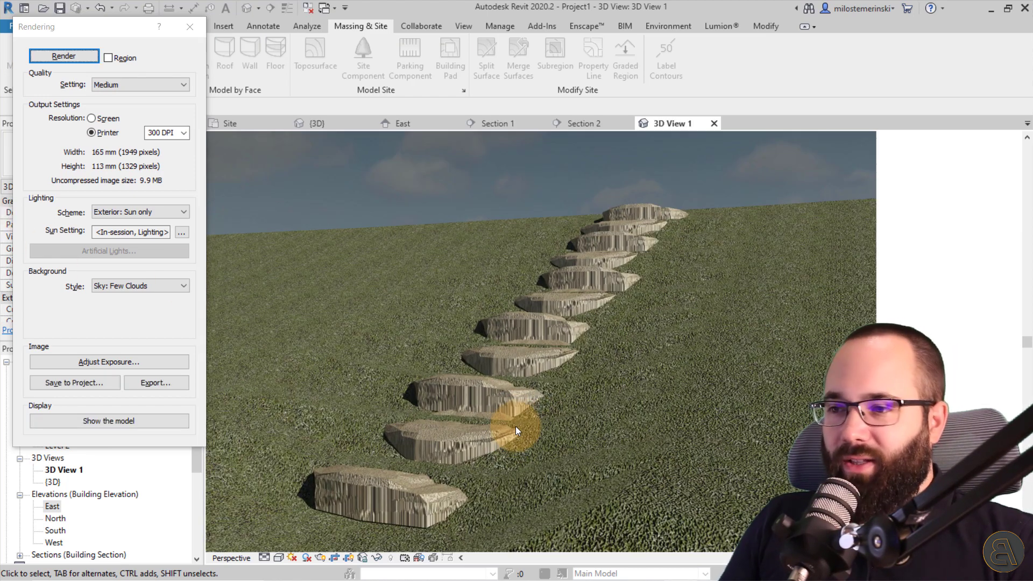
middle_drag(496, 409, 480, 457)
scroll(450, 473, down, 4)
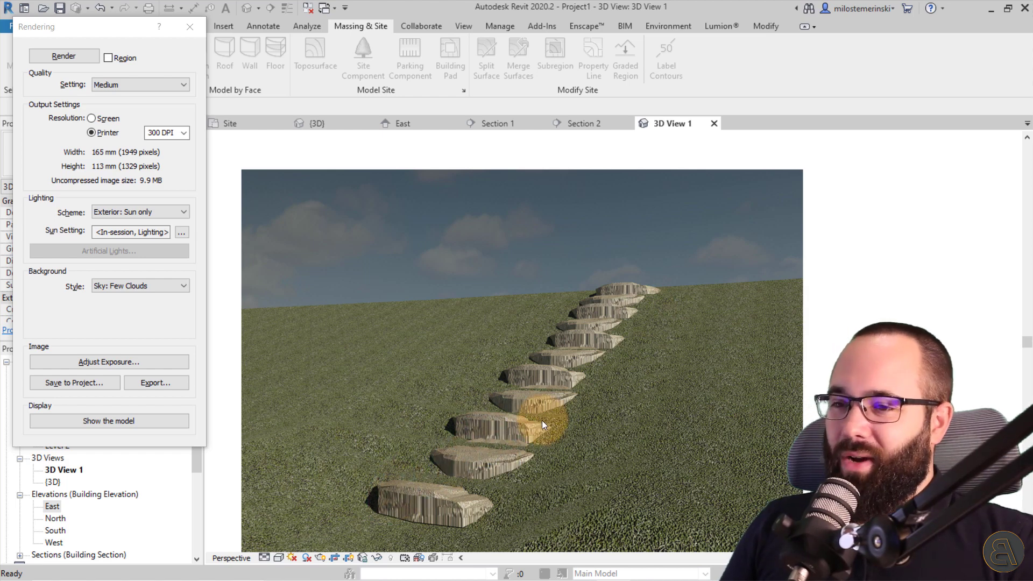
scroll(541, 421, up, 3)
middle_drag(541, 421, 511, 396)
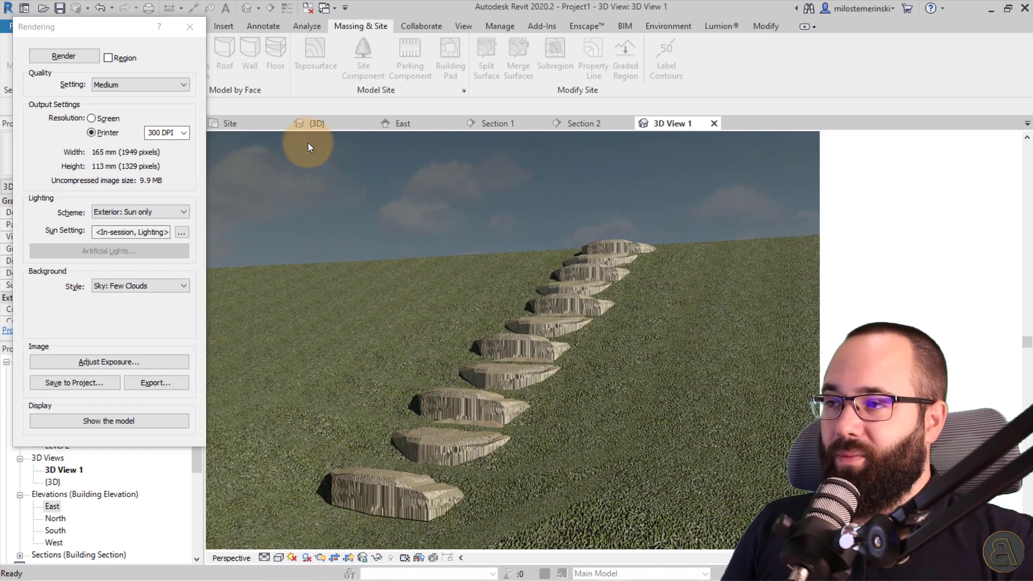